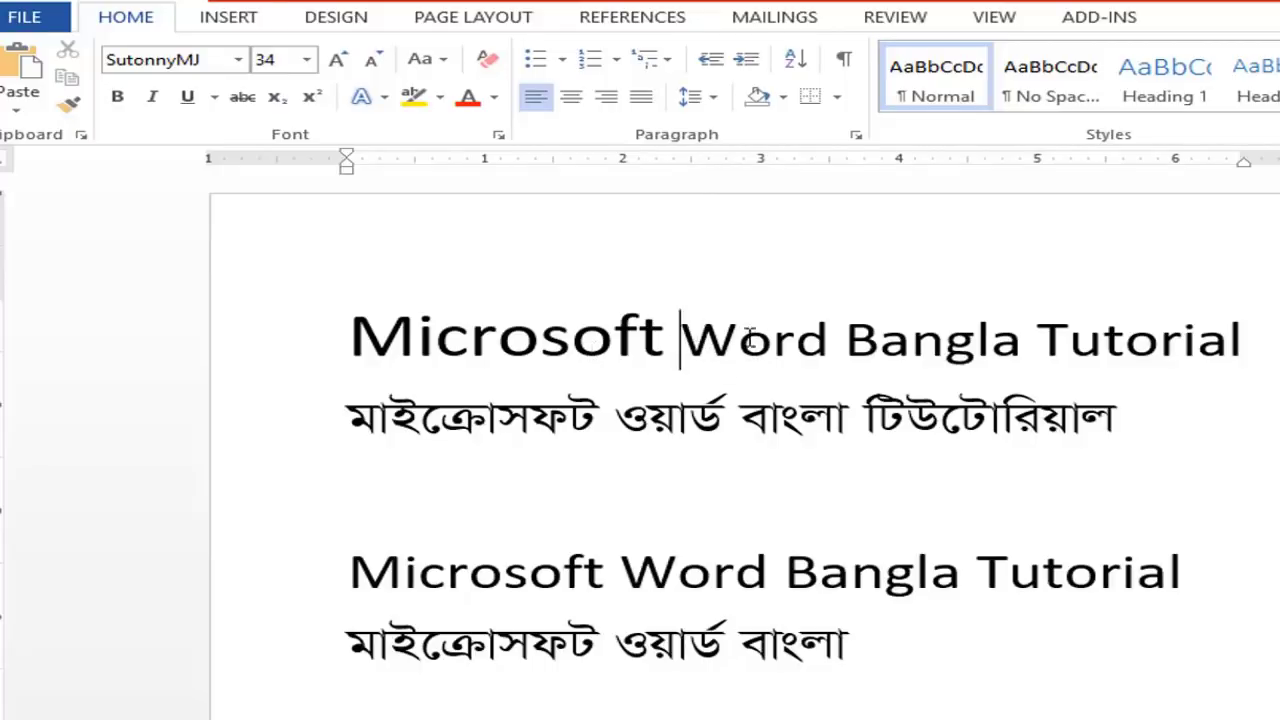
# Apply the Algerian font to 'Word Bangla Tutorial' in the first heading, then select the Bengali line.
pyautogui.moveTo(681, 340); pyautogui.dragTo(1257, 343)
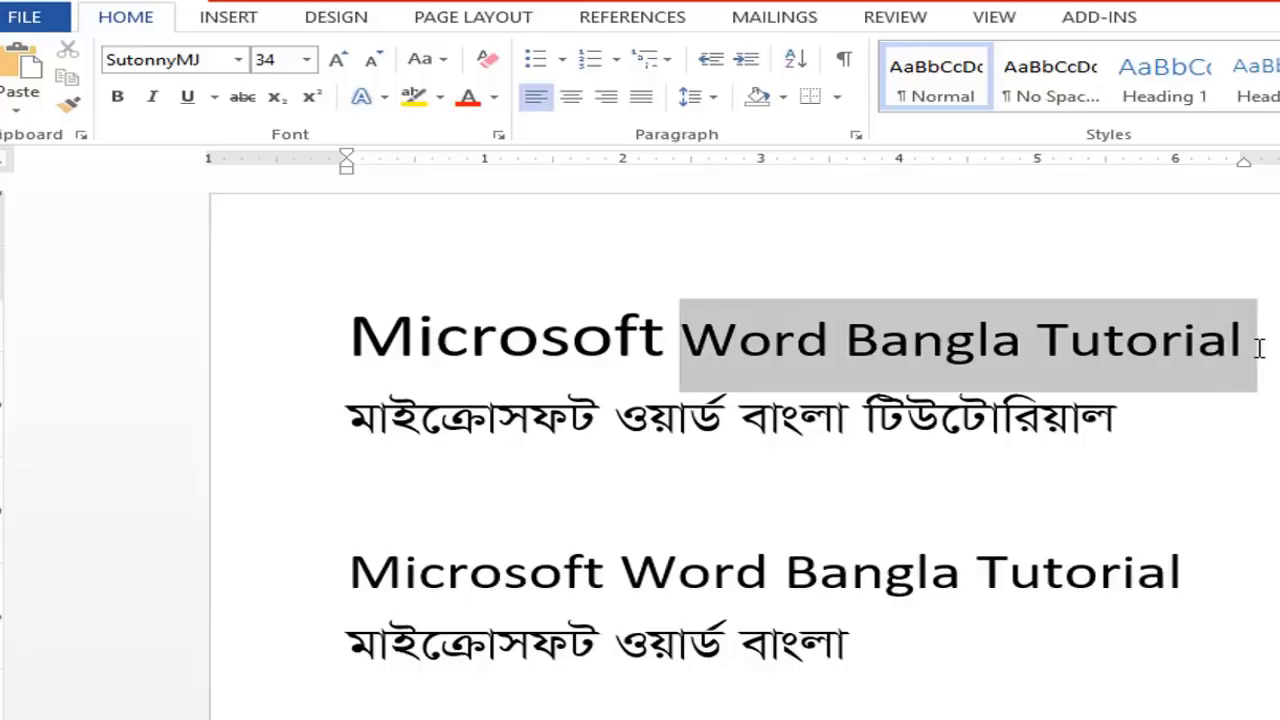
pyautogui.click(242, 60)
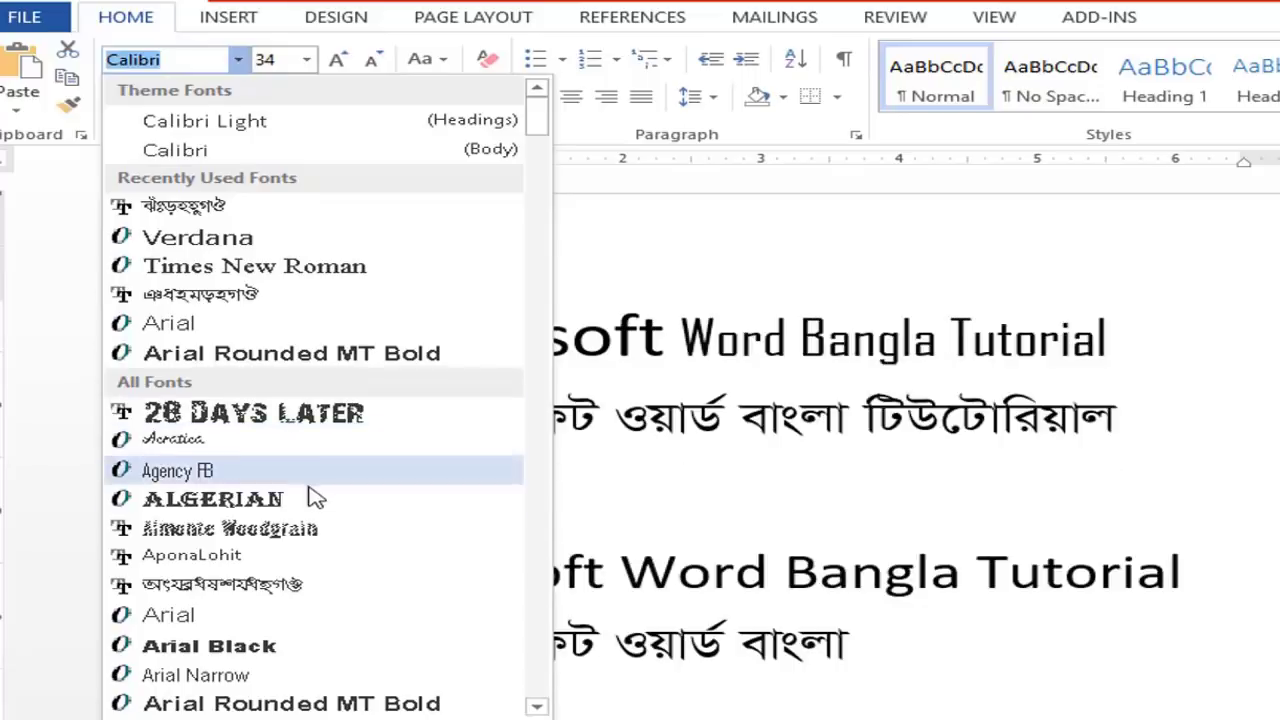
pyautogui.click(310, 507)
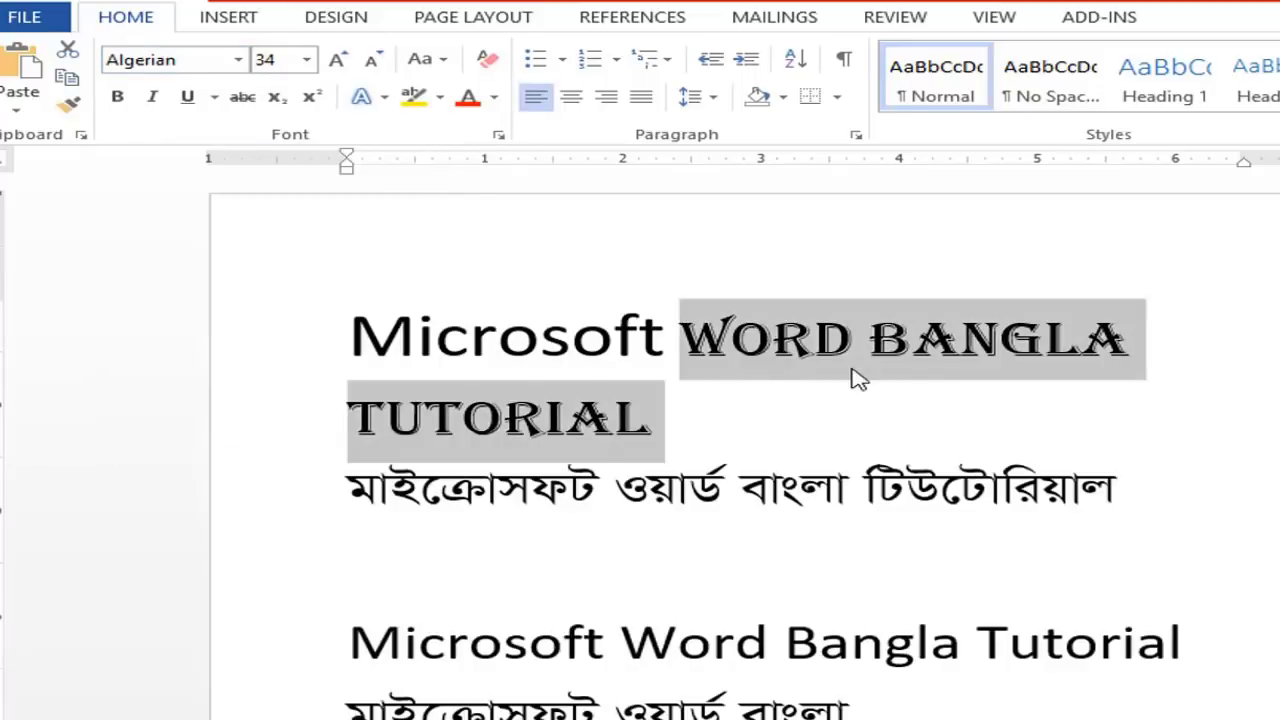
pyautogui.click(851, 371)
pyautogui.click(731, 330)
pyautogui.moveTo(680, 328); pyautogui.dragTo(740, 400)
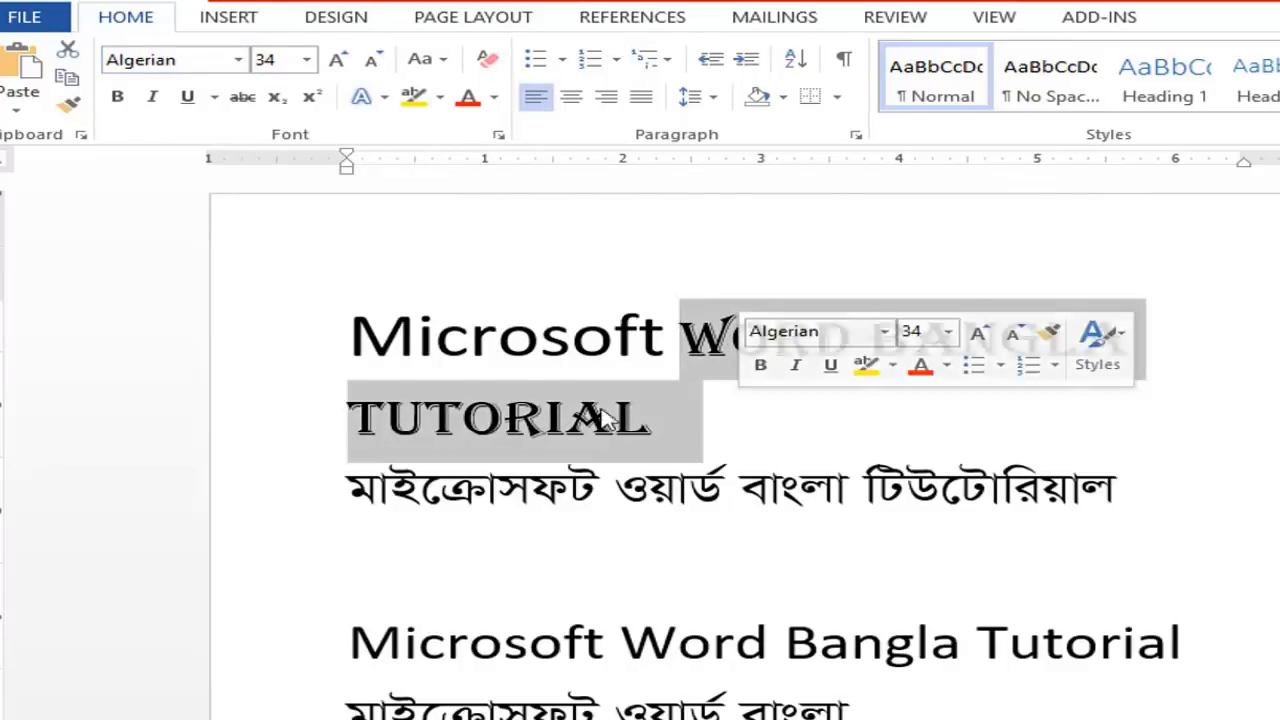
pyautogui.click(533, 393)
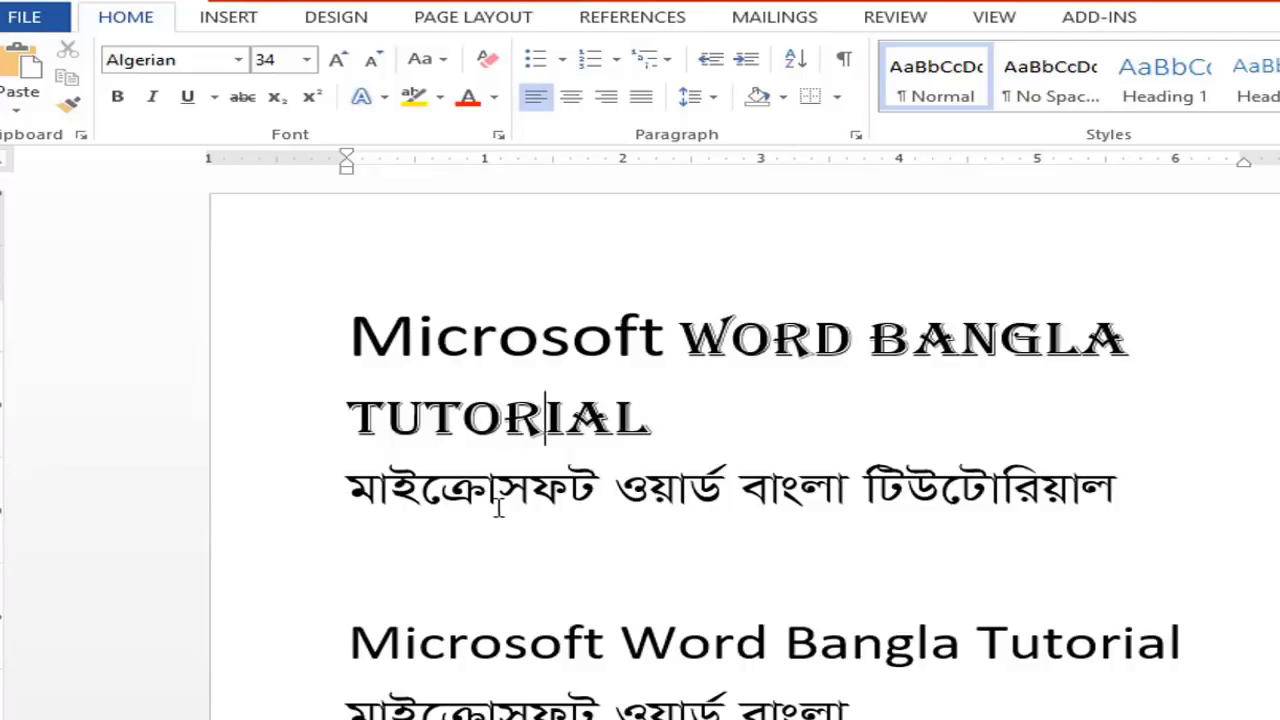
pyautogui.moveTo(342, 490); pyautogui.dragTo(1118, 490)
# Change the selected Bengali line's font to ArhialkhanMJ.
pyautogui.click(238, 60)
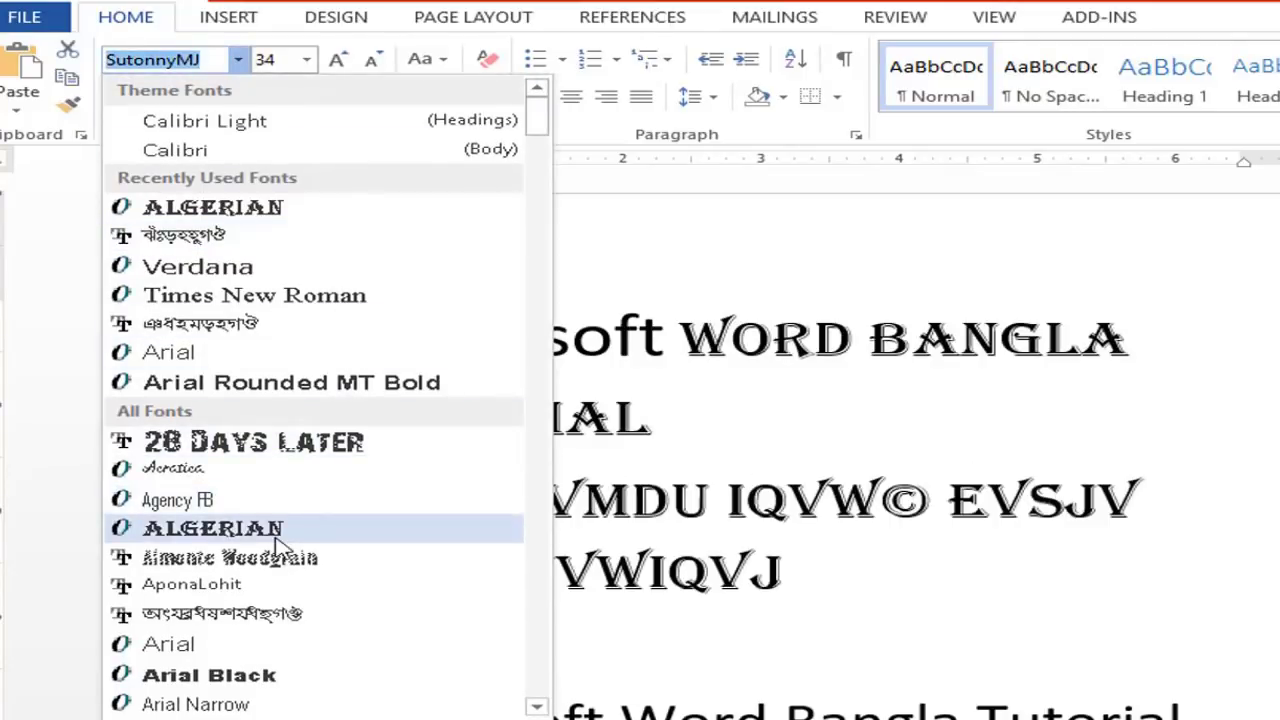
pyautogui.scroll(-1, 280, 550)
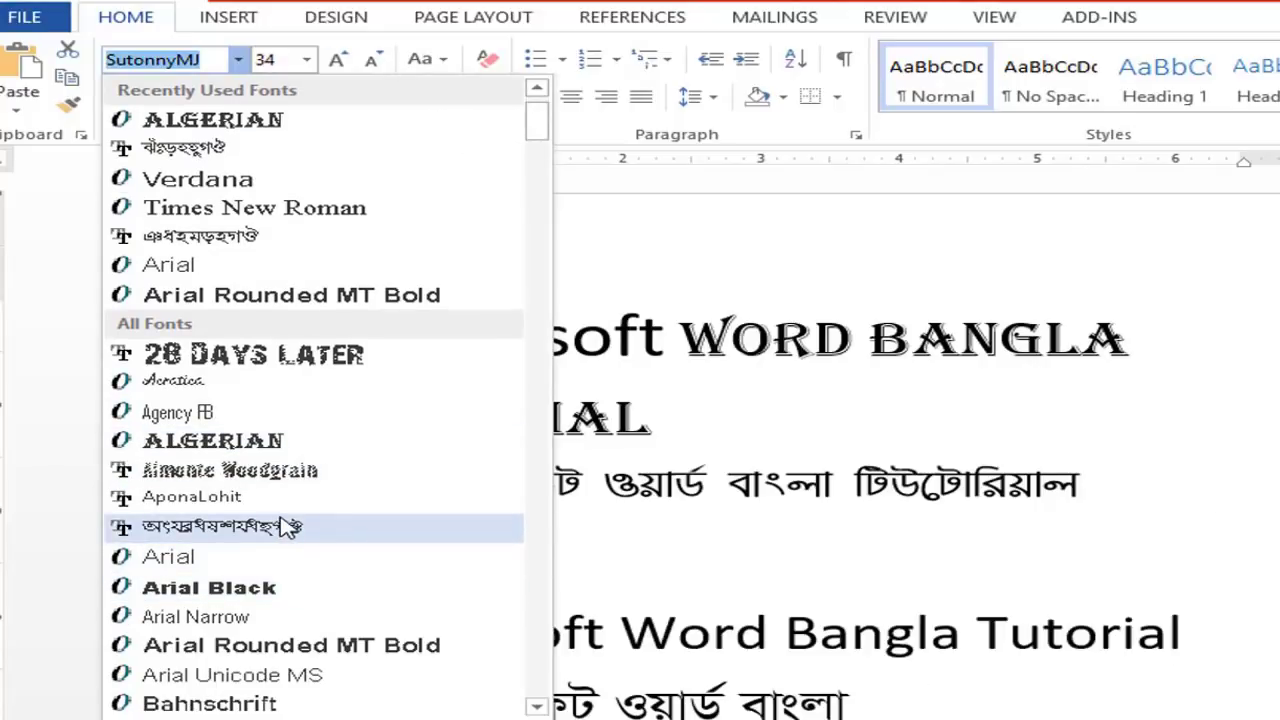
pyautogui.click(287, 527)
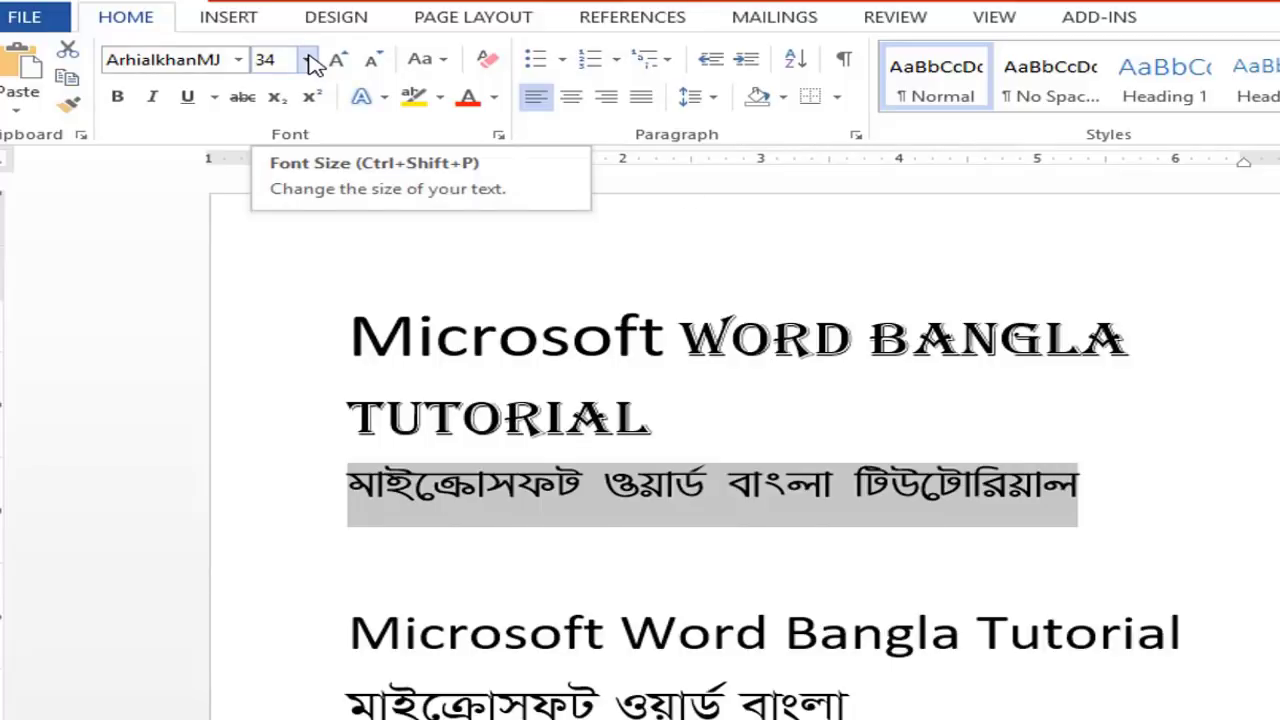
# Select the whole first heading and try a 72 pt font size.
pyautogui.click(540, 340)
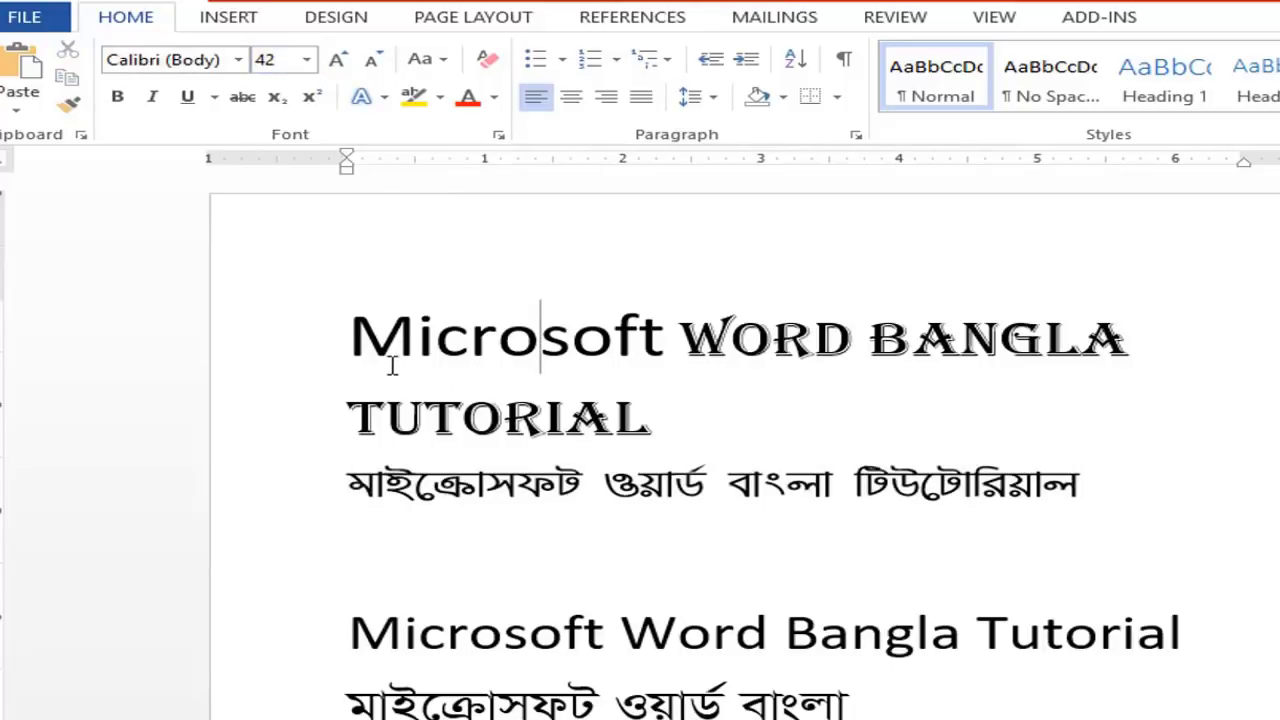
pyautogui.moveTo(360, 337)
pyautogui.mouseDown()
pyautogui.moveTo(490, 362)
pyautogui.moveTo(652, 425)
pyautogui.mouseUp()
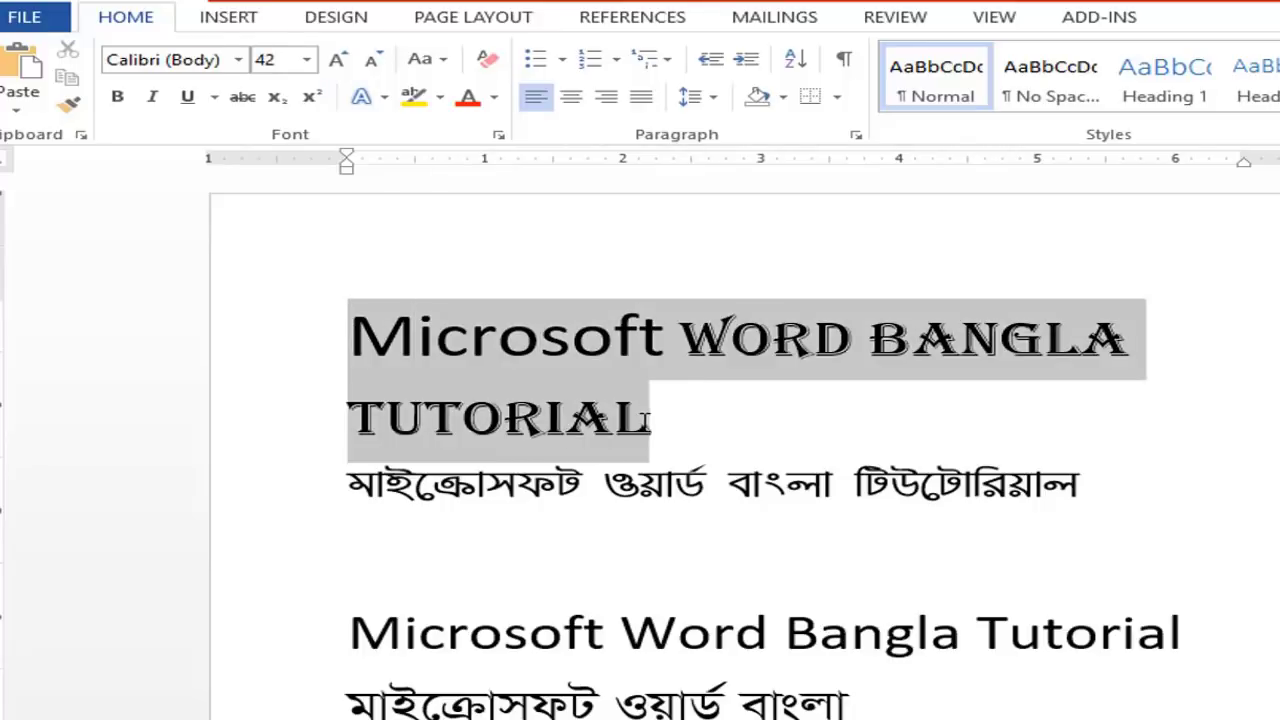
pyautogui.click(308, 63)
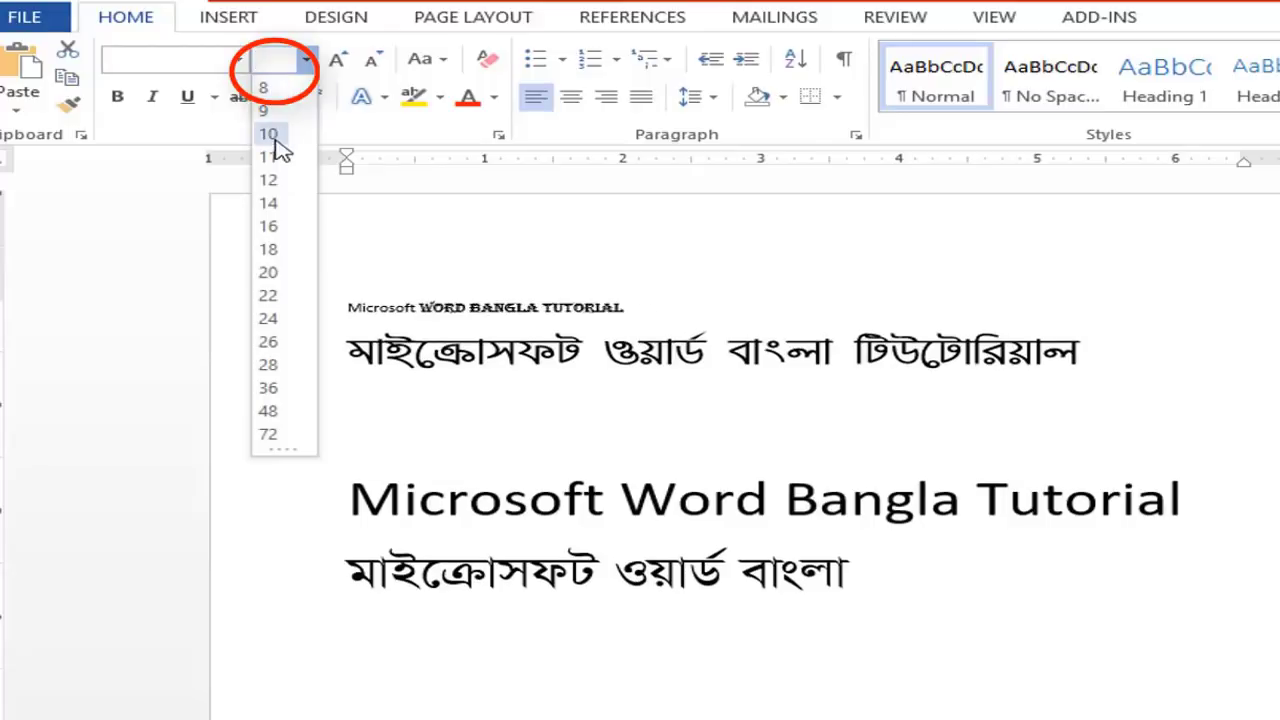
pyautogui.click(268, 434)
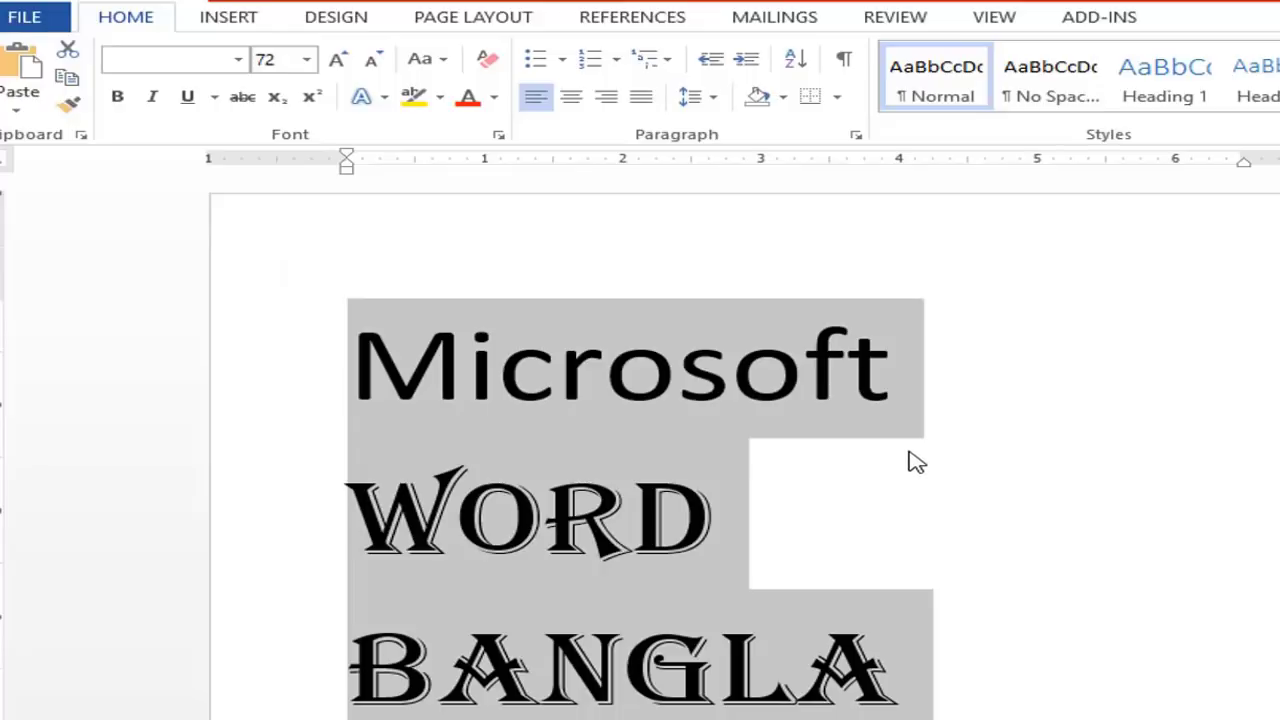
pyautogui.click(306, 59)
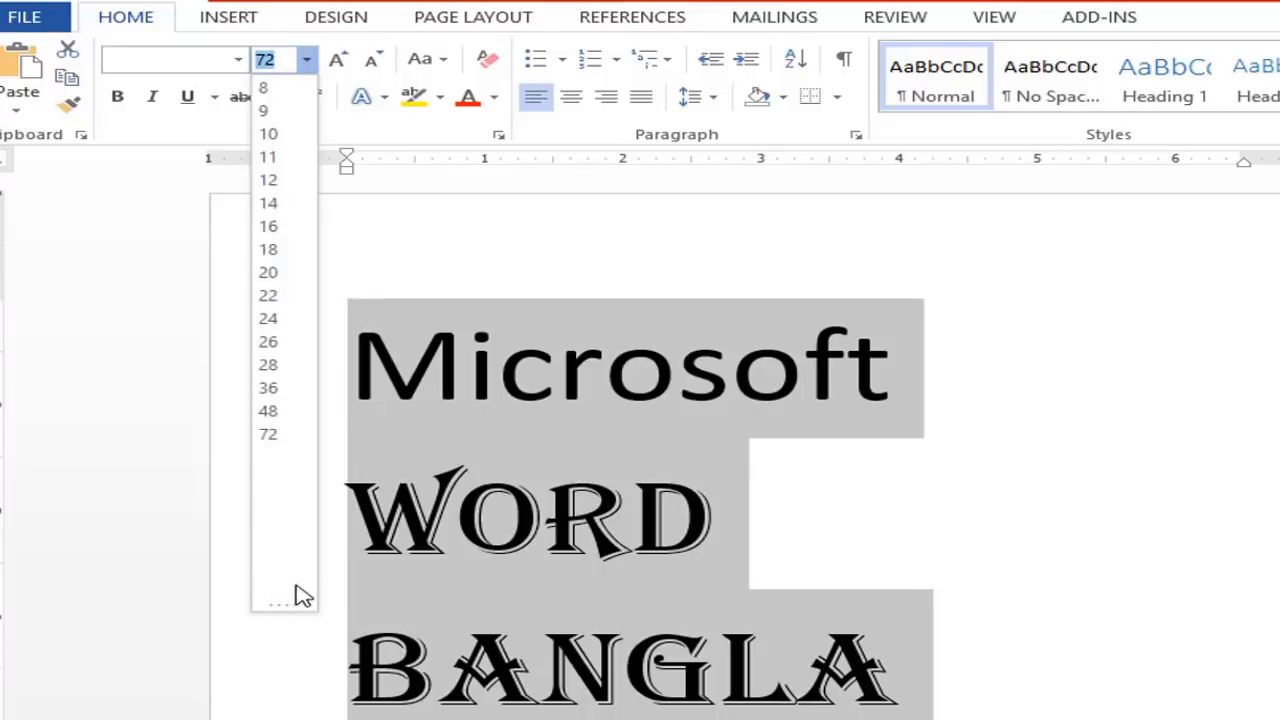
pyautogui.moveTo(281, 605); pyautogui.dragTo(280, 462)
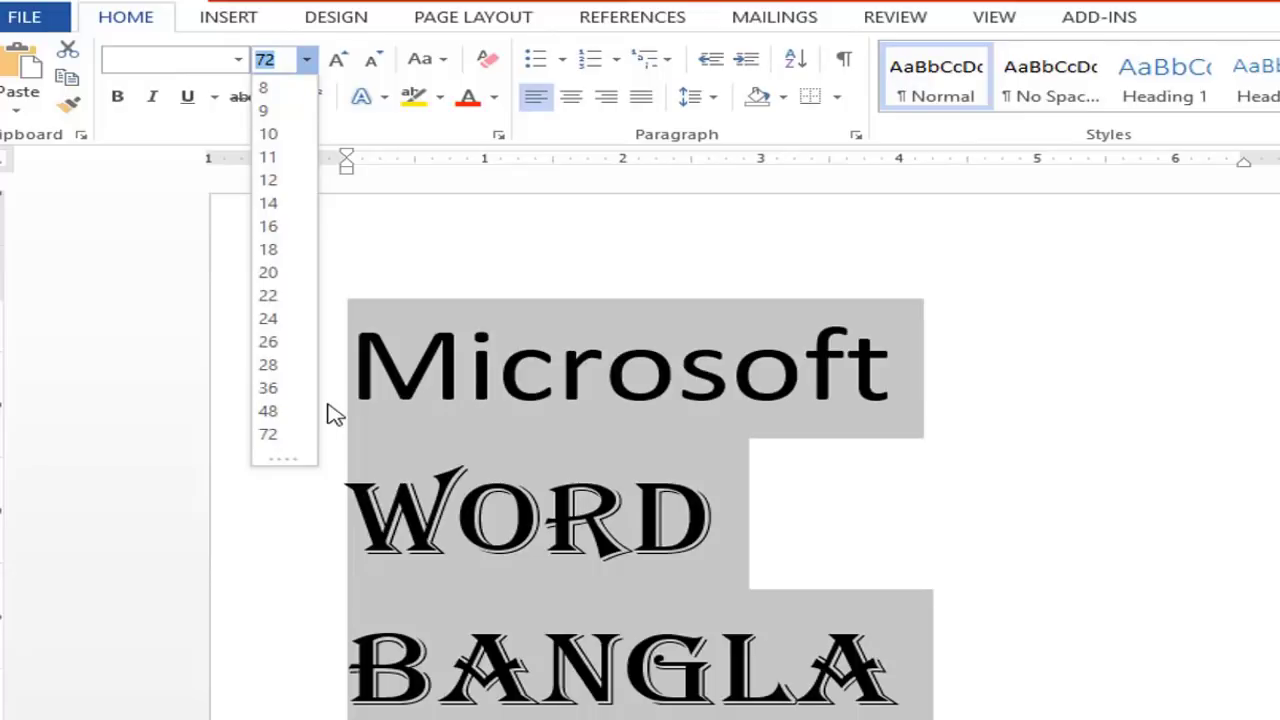
# Try 80 pt and then 10 pt as the heading's font size.
pyautogui.click(279, 60)
pyautogui.press('BackSpace')
pyautogui.press('BackSpace')
pyautogui.write('80')
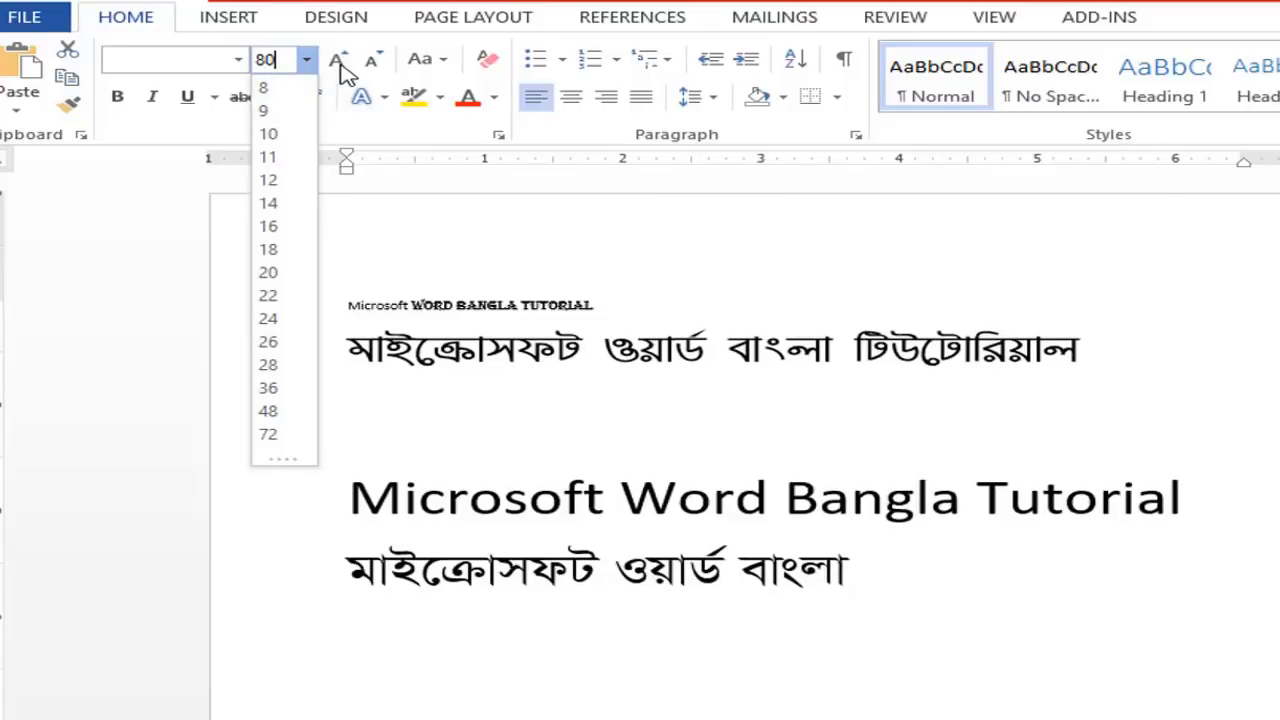
pyautogui.press('Return')
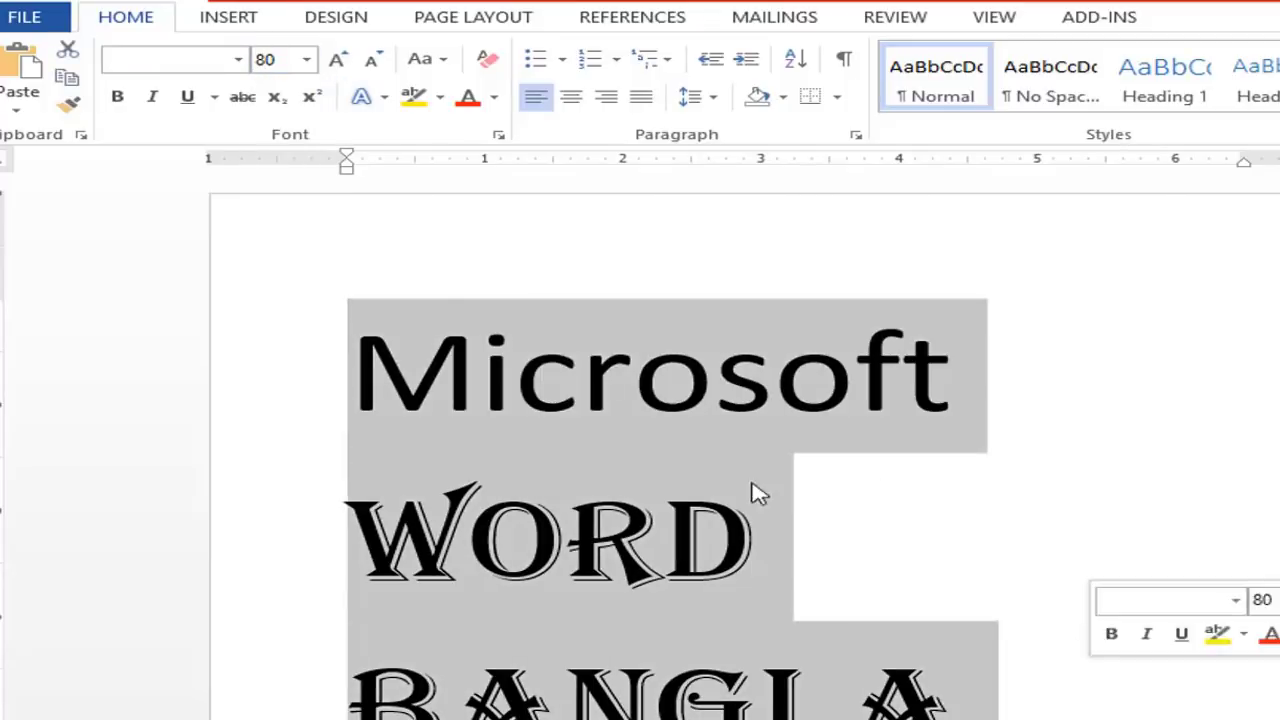
pyautogui.click(281, 63)
pyautogui.write('0')
pyautogui.press('Return')
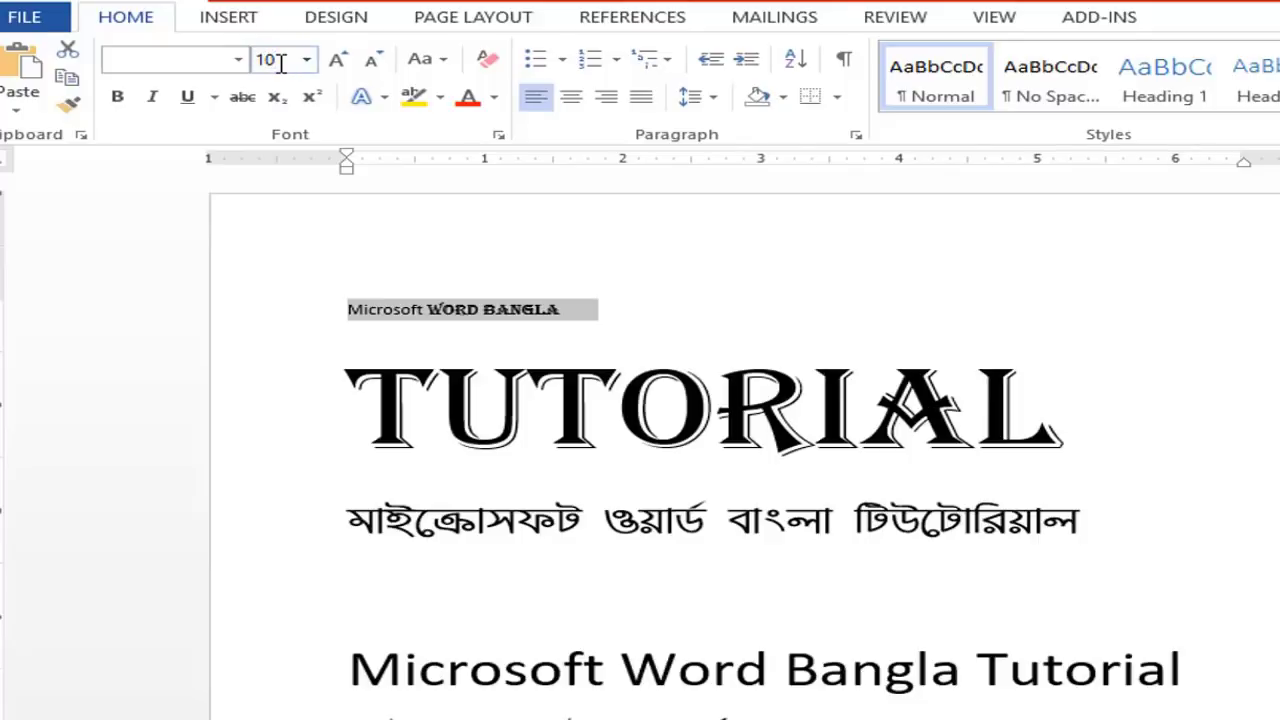
# Reselect the entire heading and set it to 30 pt.
pyautogui.click(580, 403)
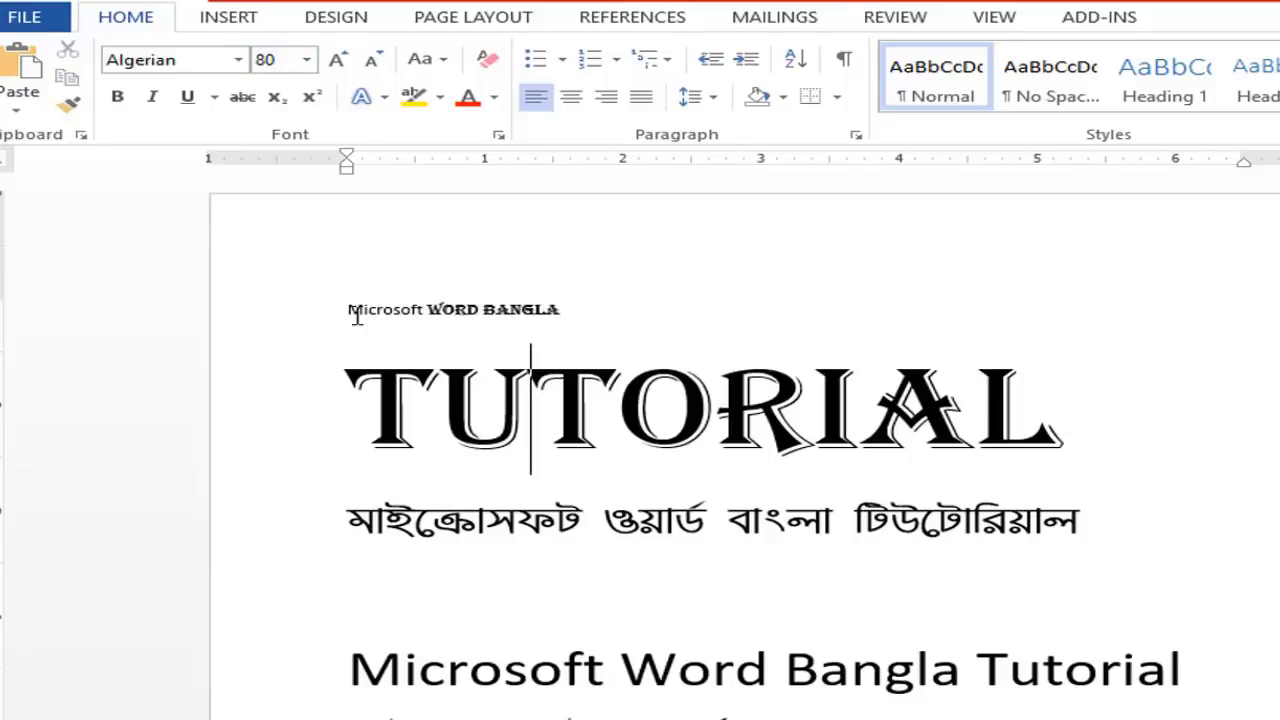
pyautogui.moveTo(352, 312); pyautogui.dragTo(1060, 440)
pyautogui.click(285, 62)
pyautogui.write('30')
pyautogui.press('Return')
pyautogui.click(586, 396)
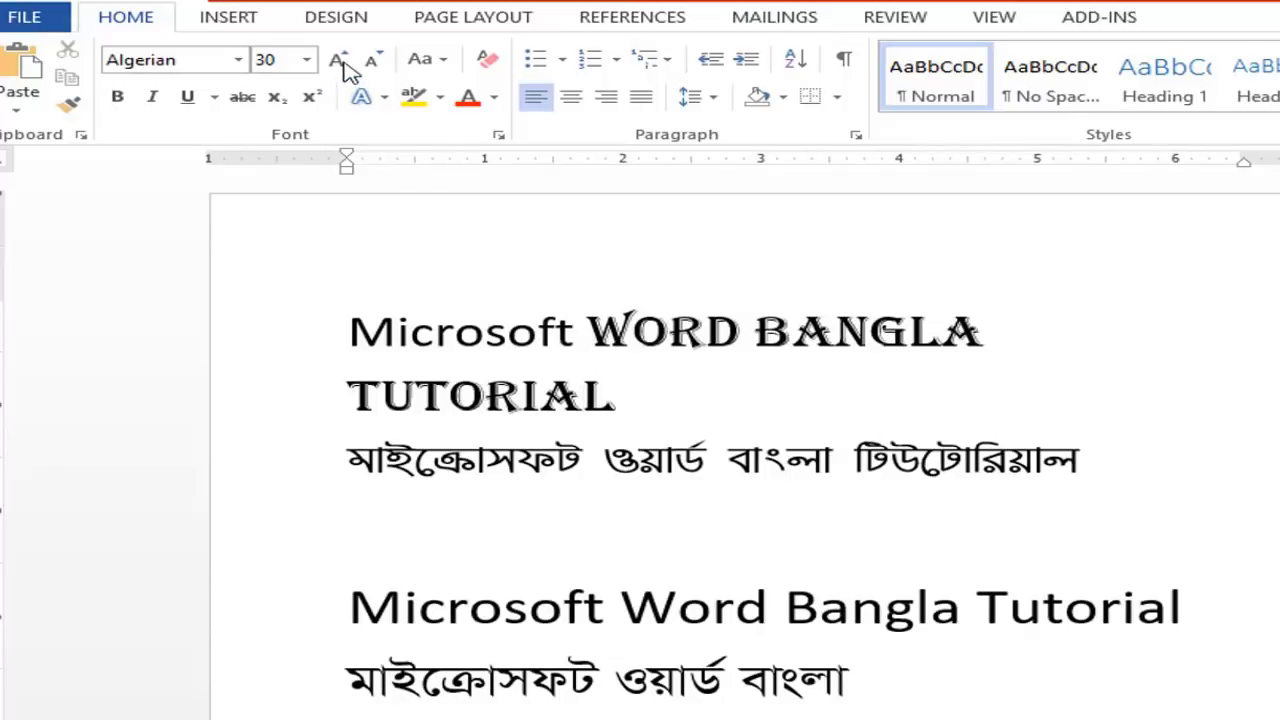
# Grow the heading two size steps with Grow Font, then shrink it with Ctrl+[.
pyautogui.click(397, 335)
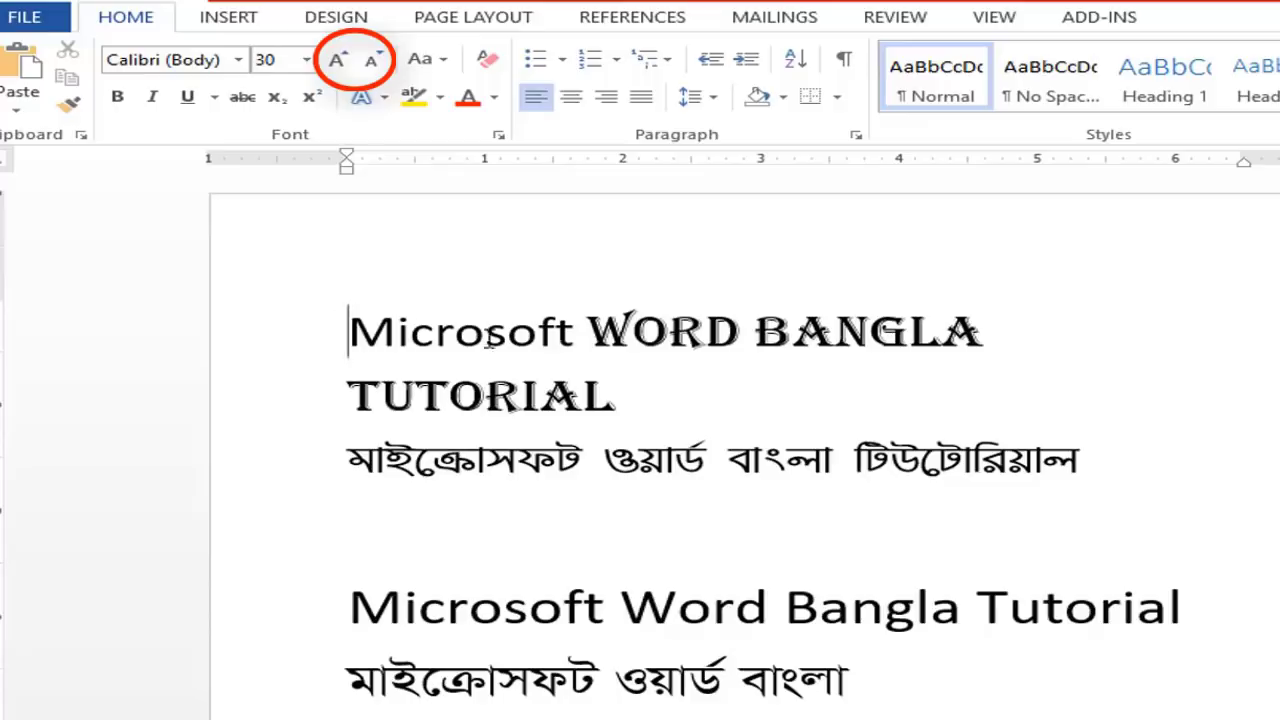
pyautogui.moveTo(349, 335)
pyautogui.mouseDown()
pyautogui.moveTo(650, 371)
pyautogui.moveTo(630, 395)
pyautogui.mouseUp()
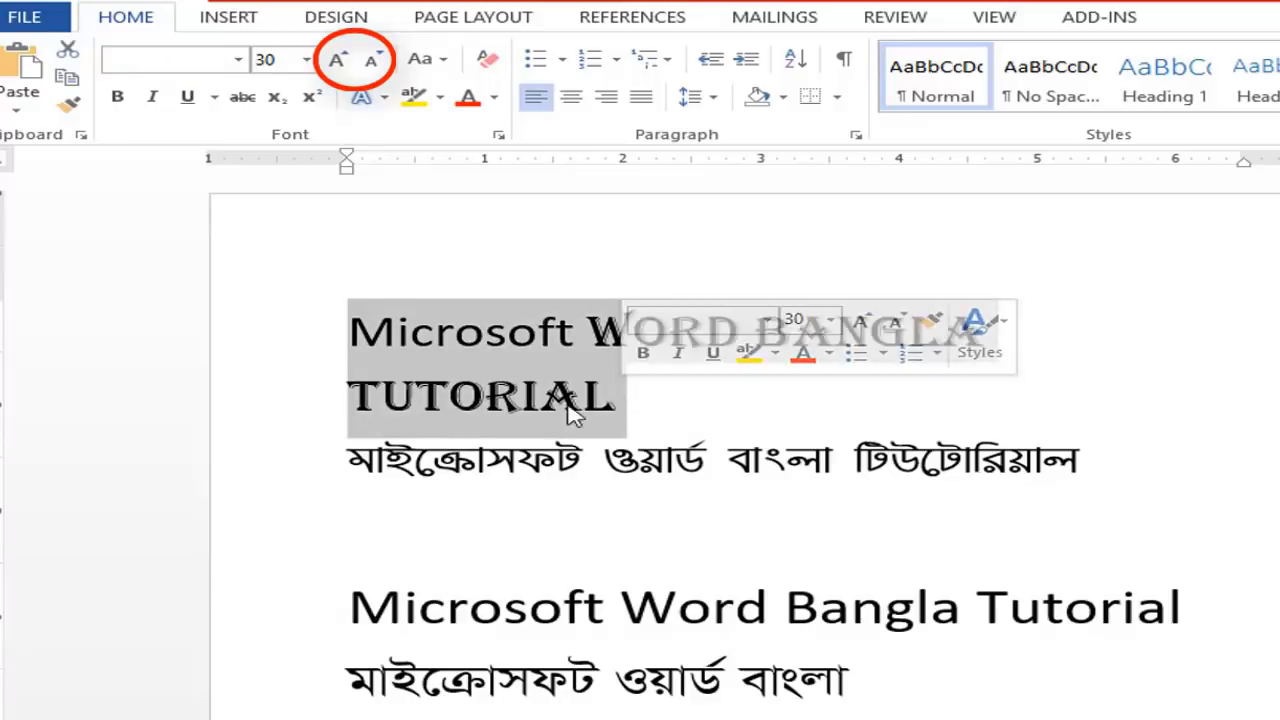
pyautogui.click(339, 60)
pyautogui.click(341, 62)
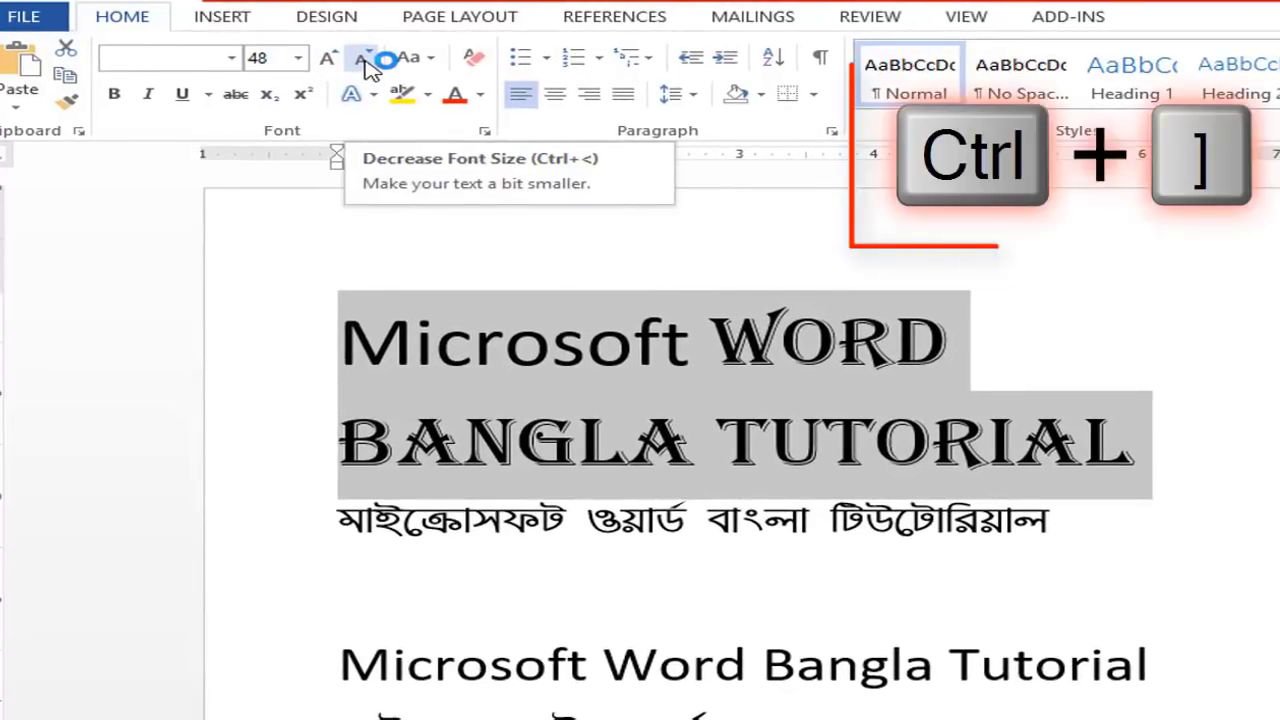
pyautogui.hotkey('ctrl', '[')
pyautogui.hotkey('ctrl', '[')
pyautogui.hotkey('ctrl', '[')
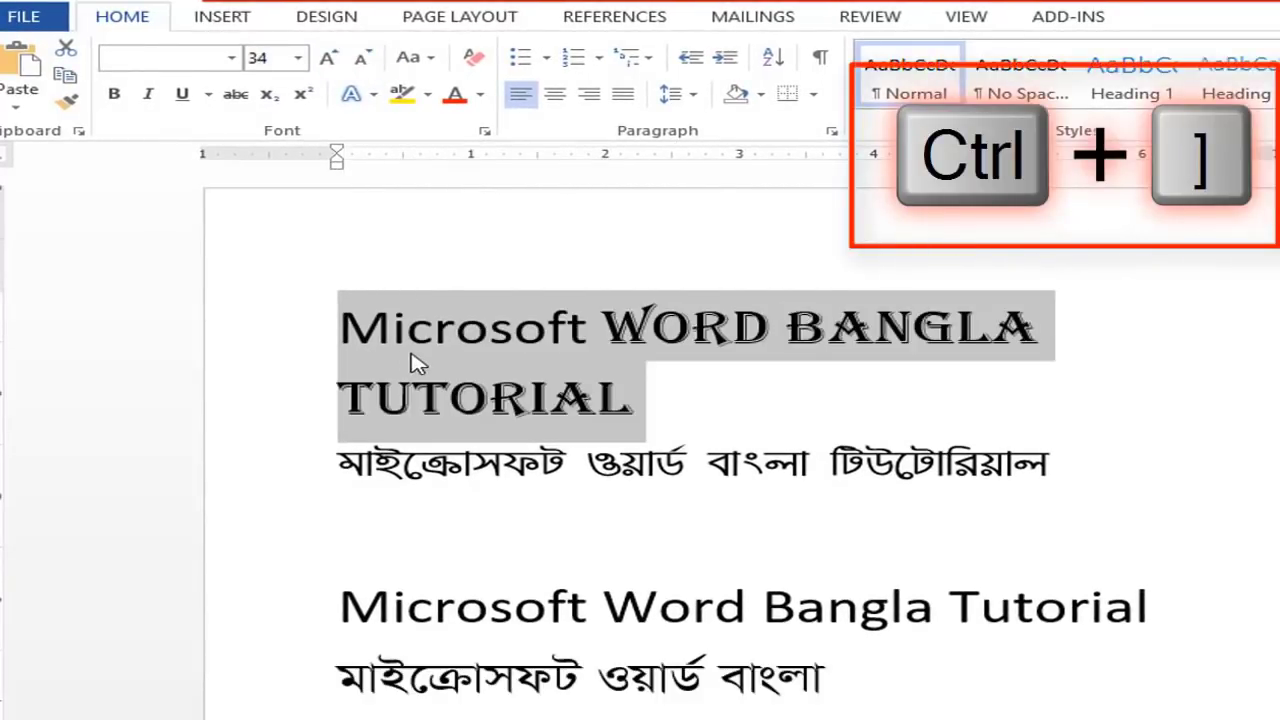
pyautogui.click(418, 350)
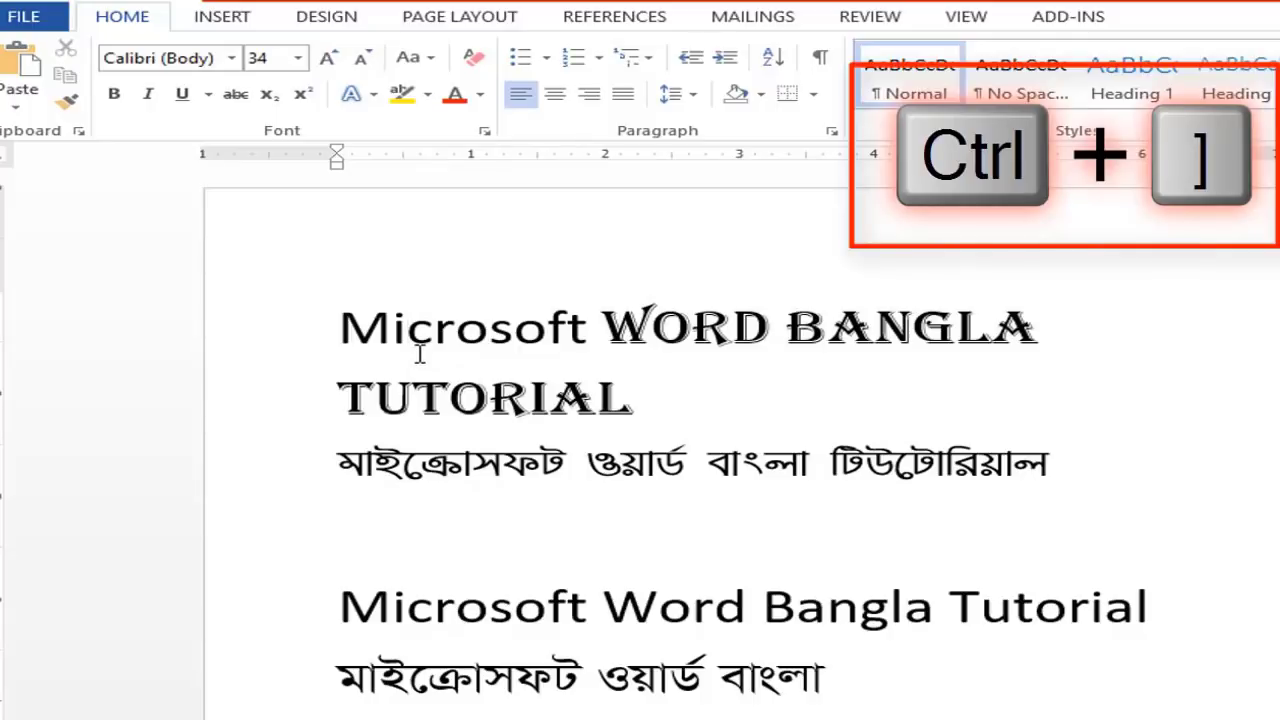
# Reselect the heading and nudge it to 35 pt using Ctrl+] twice and Ctrl+[.
pyautogui.moveTo(339, 336); pyautogui.dragTo(680, 392)
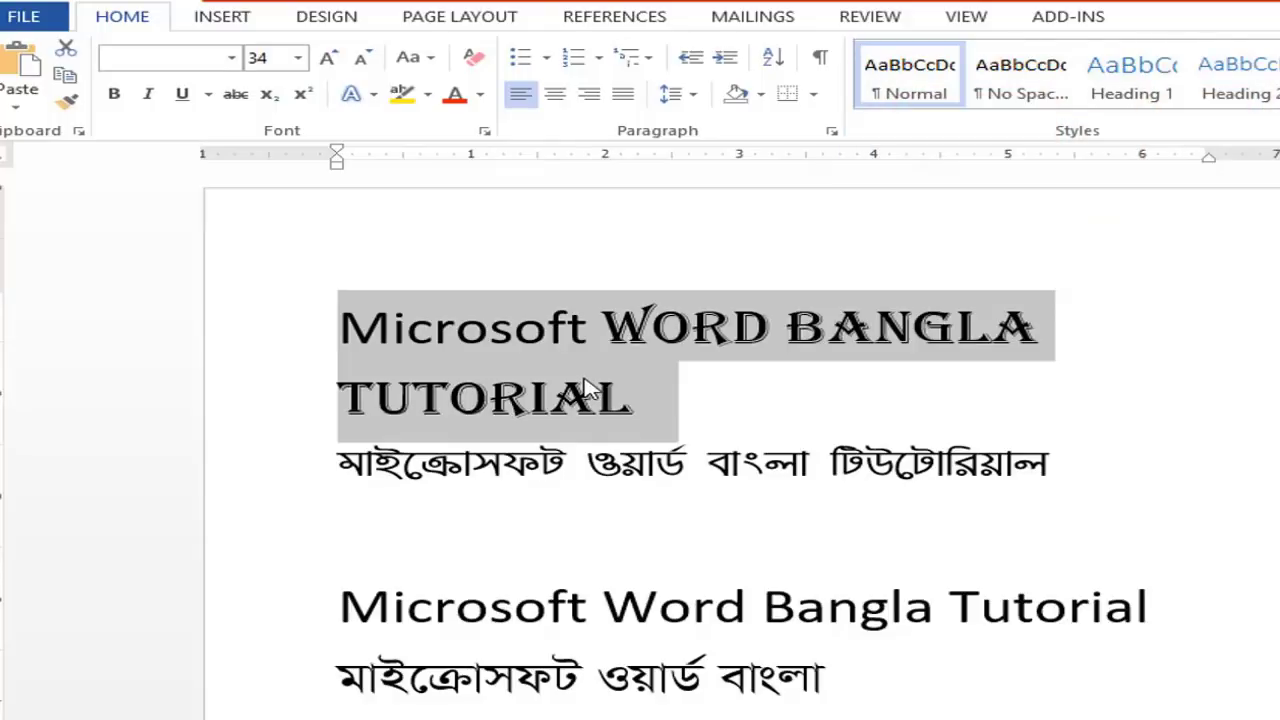
pyautogui.hotkey('ctrl', ']')
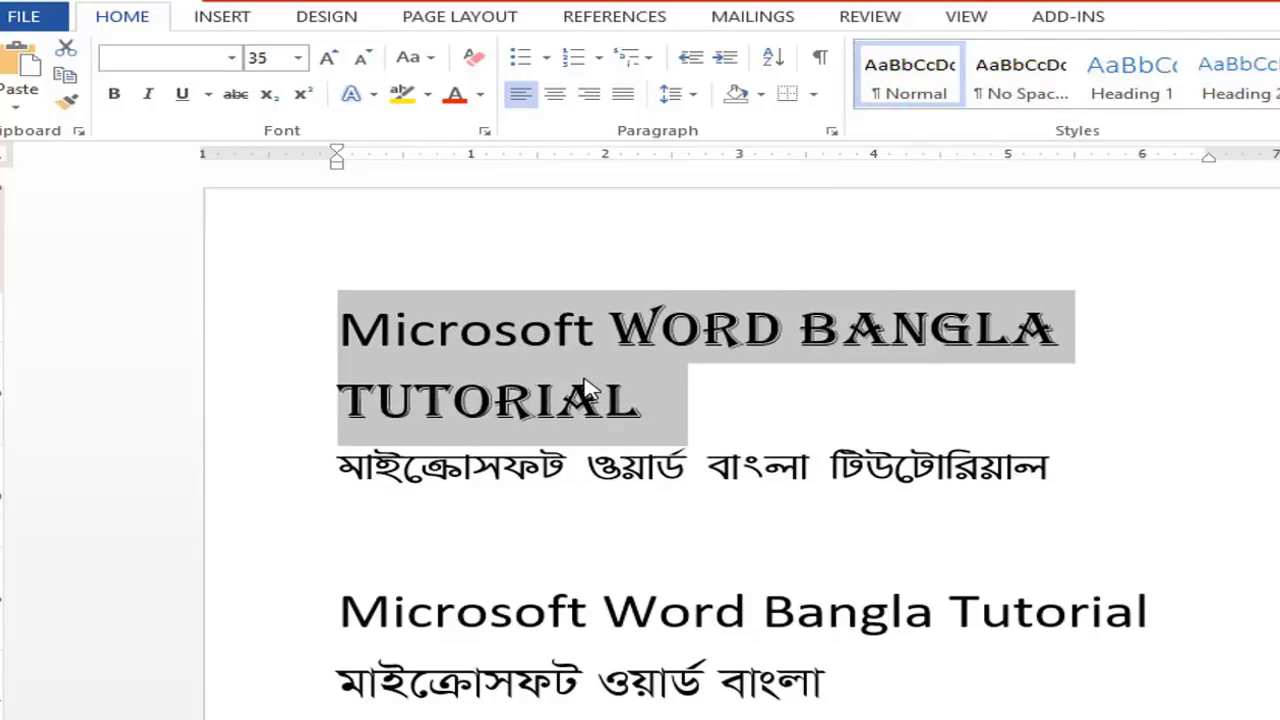
pyautogui.hotkey('ctrl', ']')
pyautogui.hotkey('ctrl', ']')
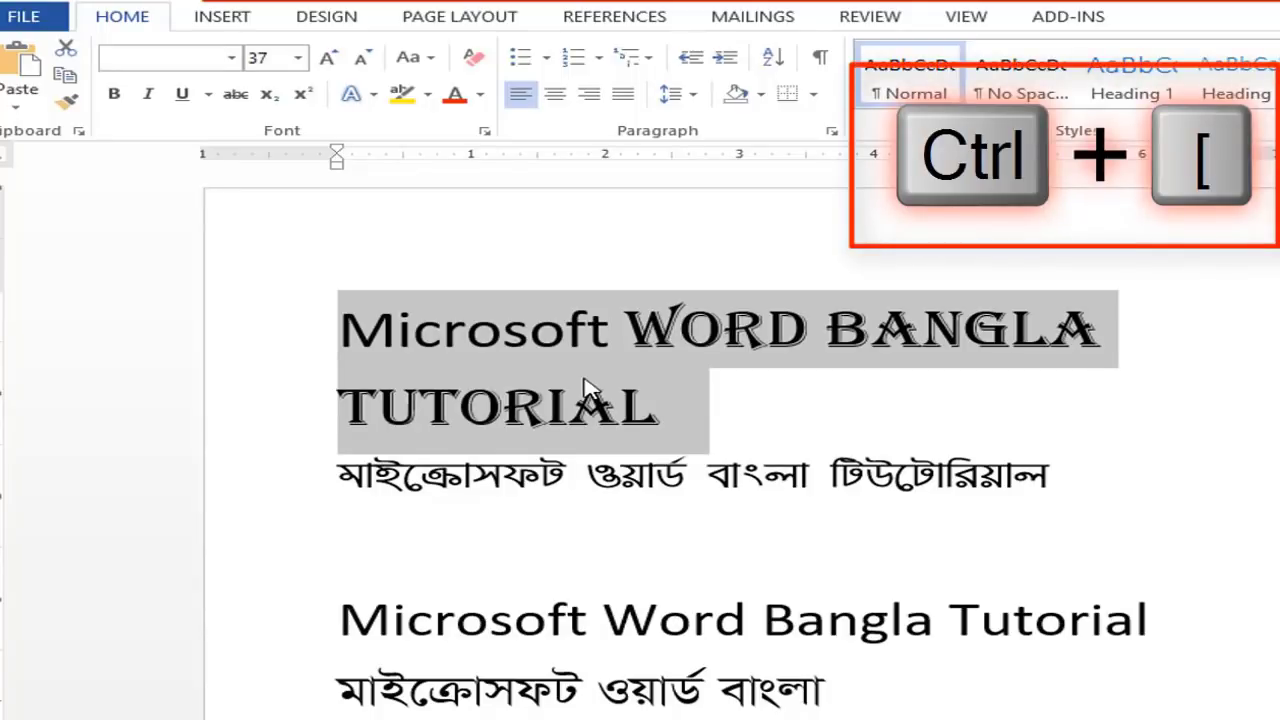
pyautogui.hotkey('ctrl', '[')
pyautogui.hotkey('ctrl', '[')
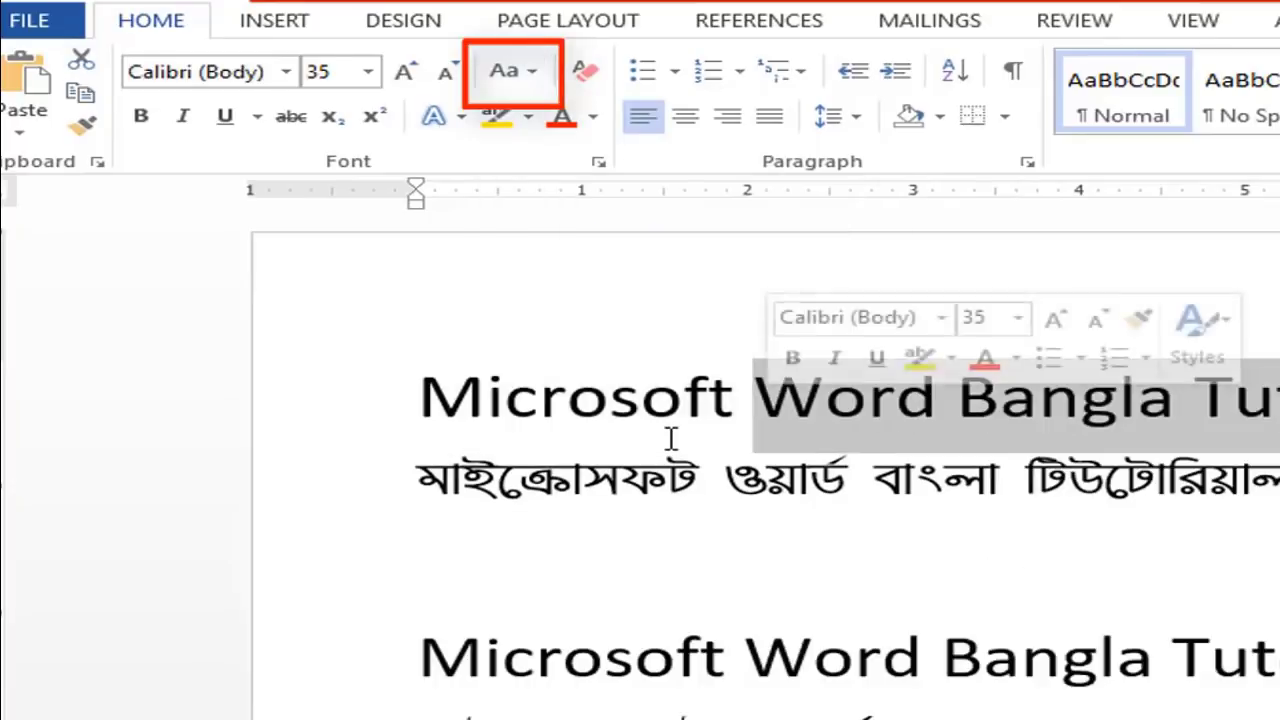
pyautogui.click(641, 395)
pyautogui.click(486, 395)
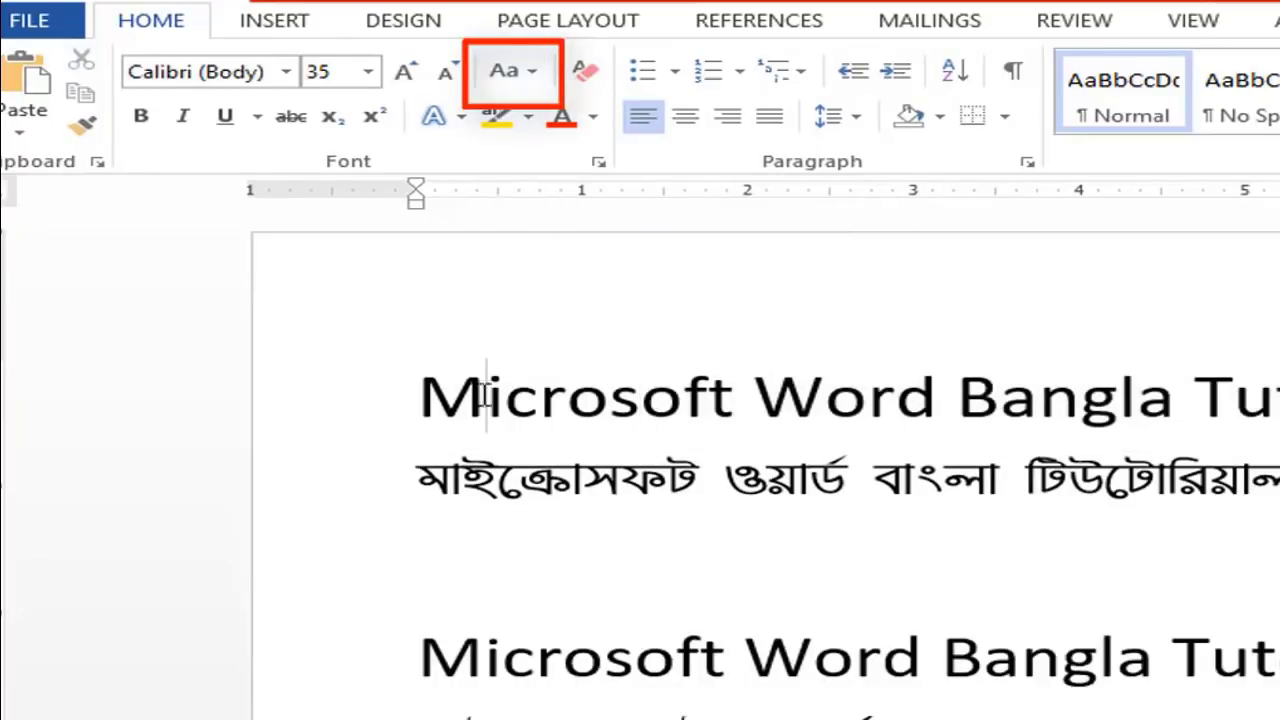
pyautogui.moveTo(486, 395); pyautogui.dragTo(420, 395)
pyautogui.moveTo(755, 400); pyautogui.dragTo(832, 415)
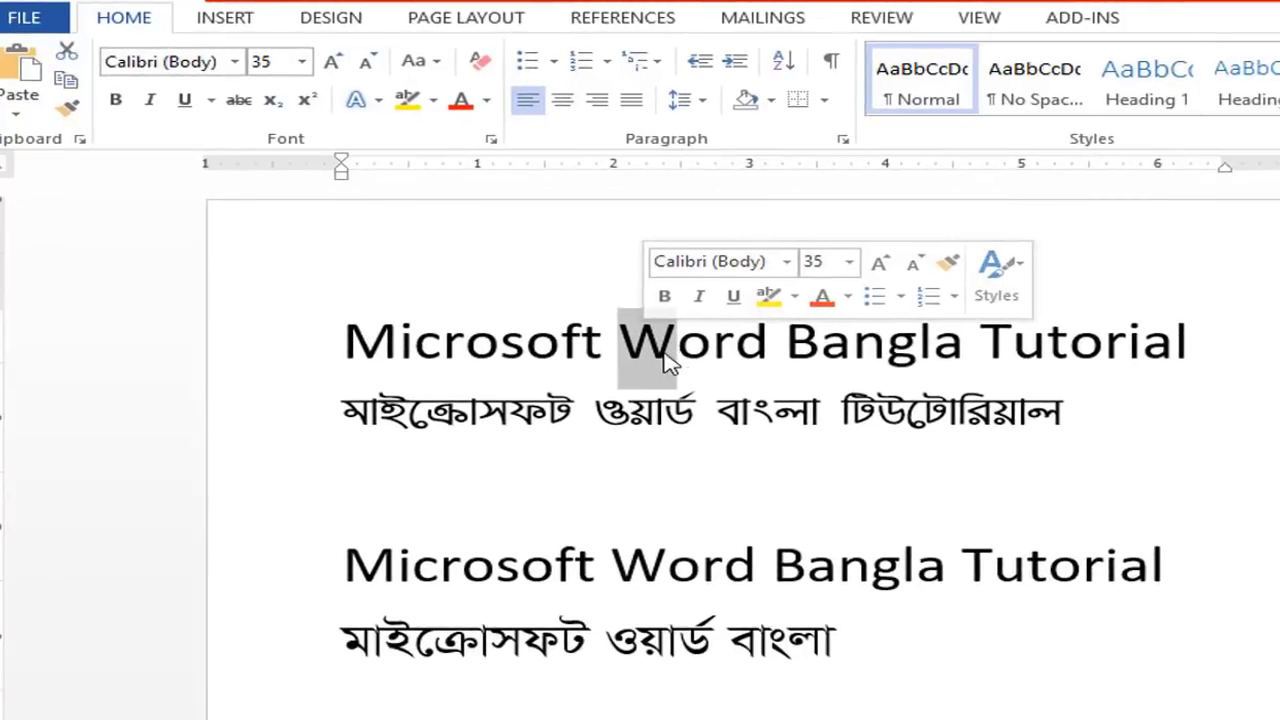
pyautogui.click(667, 362)
pyautogui.moveTo(416, 330); pyautogui.dragTo(445, 330)
pyautogui.click(650, 345)
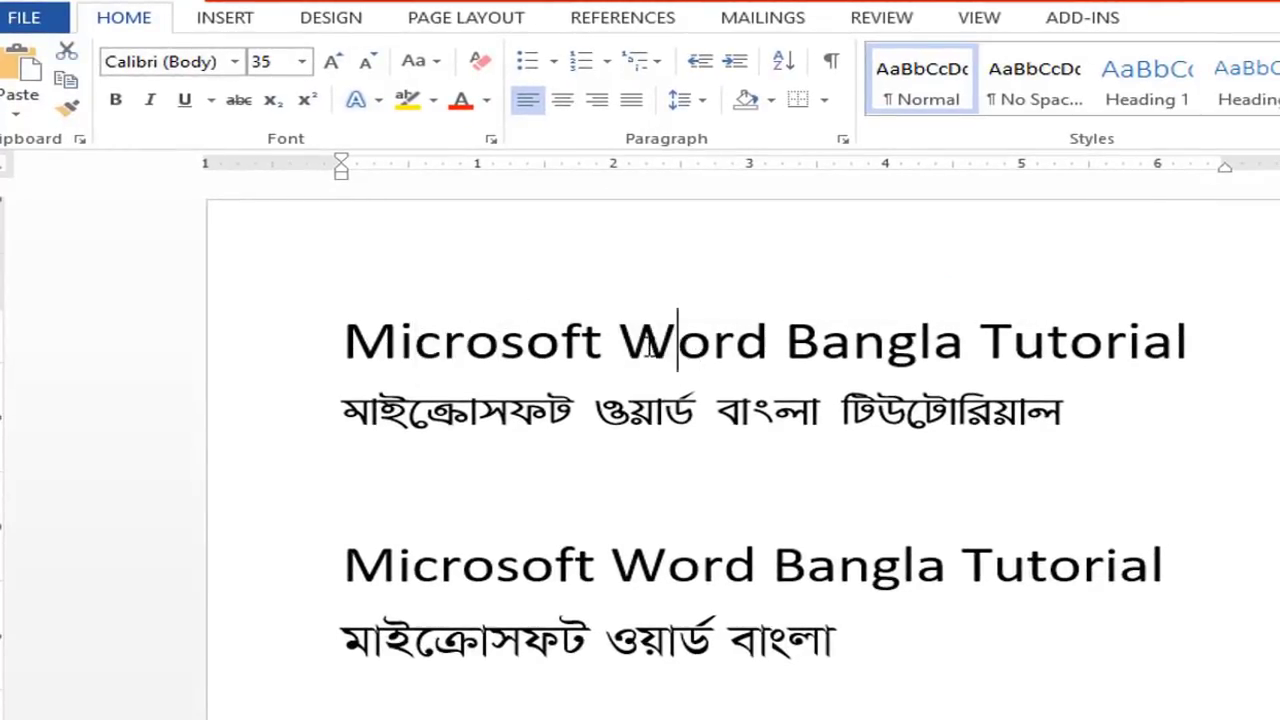
pyautogui.moveTo(735, 342); pyautogui.dragTo(712, 342)
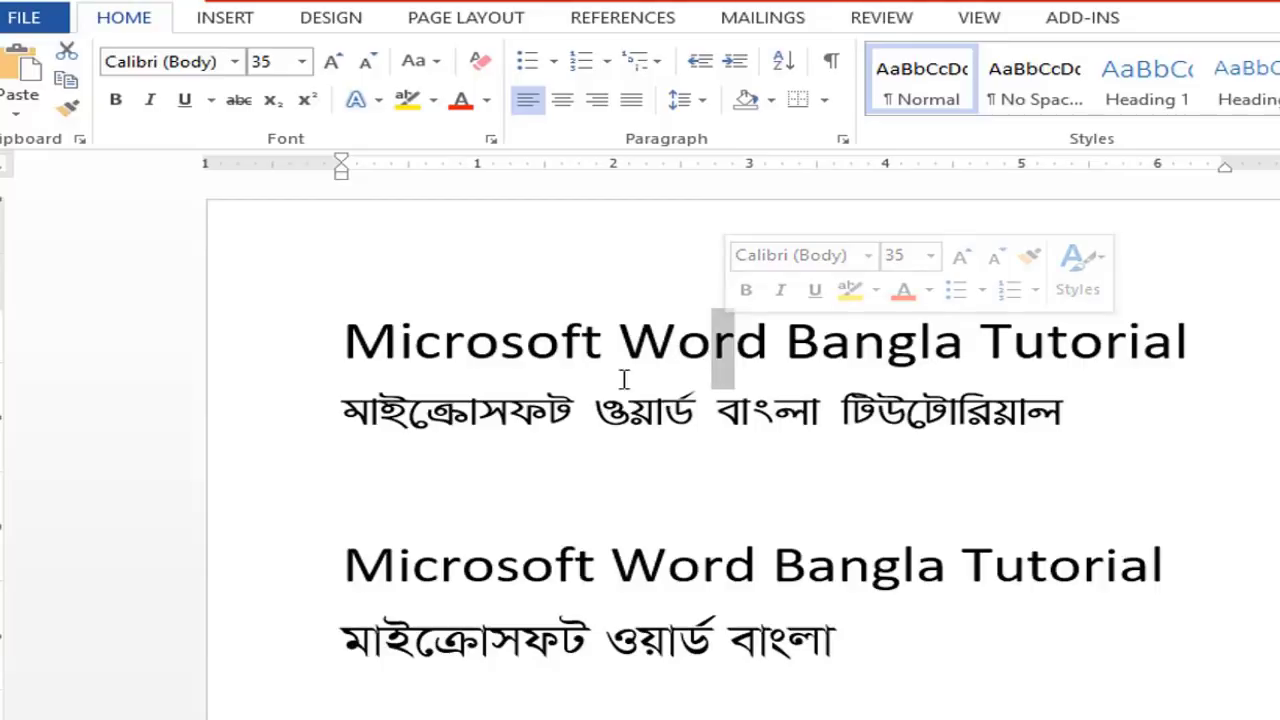
pyautogui.click(445, 343)
pyautogui.moveTo(345, 340); pyautogui.dragTo(1194, 351)
pyautogui.tripleClick(350, 343)
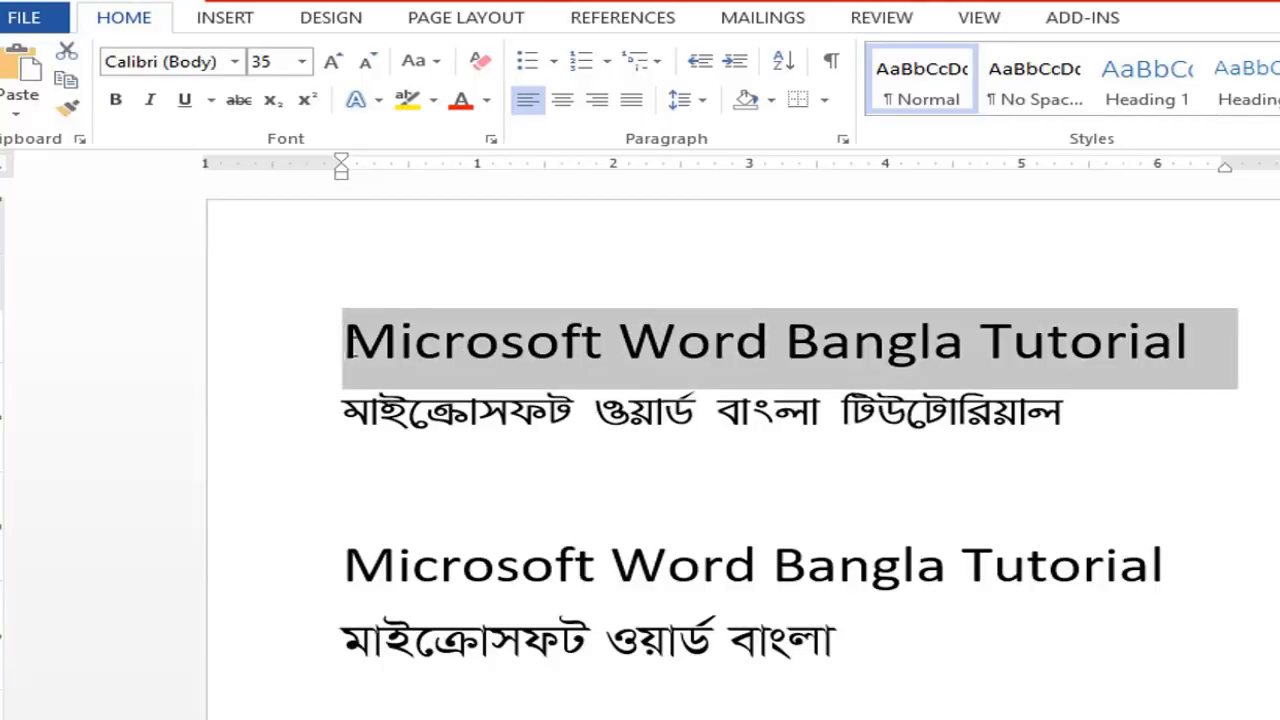
pyautogui.click(439, 61)
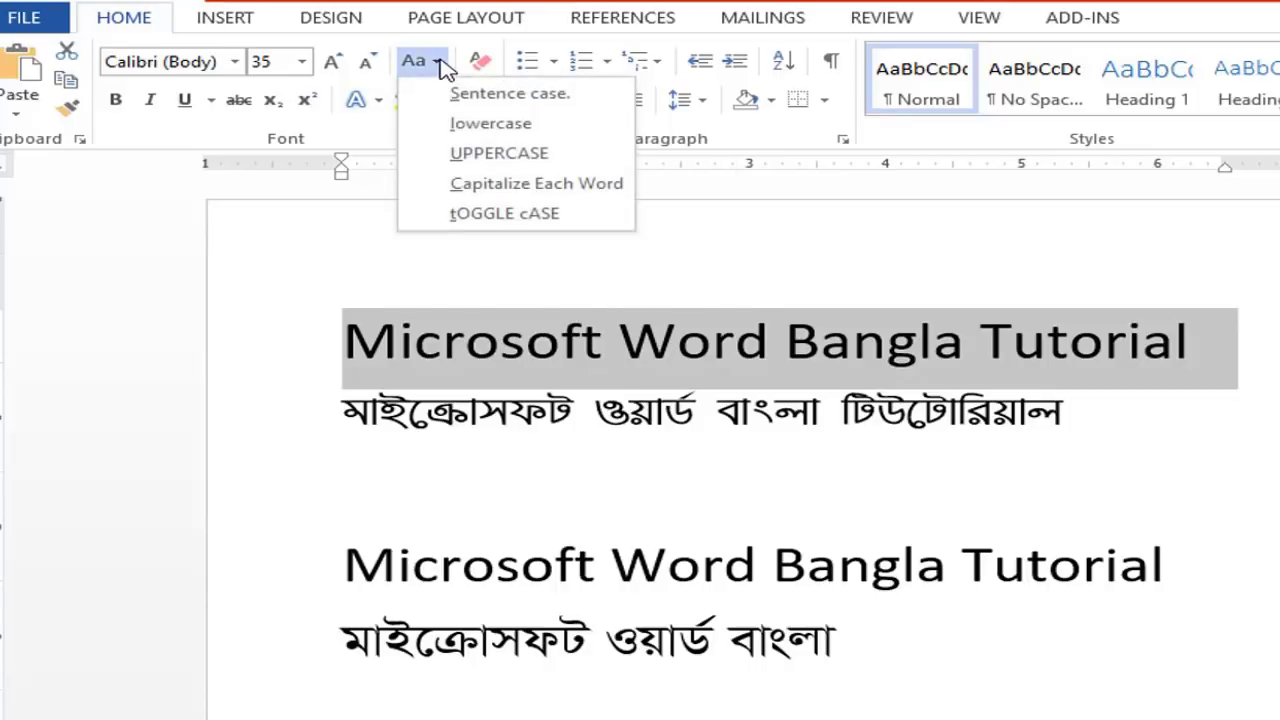
pyautogui.click(558, 104)
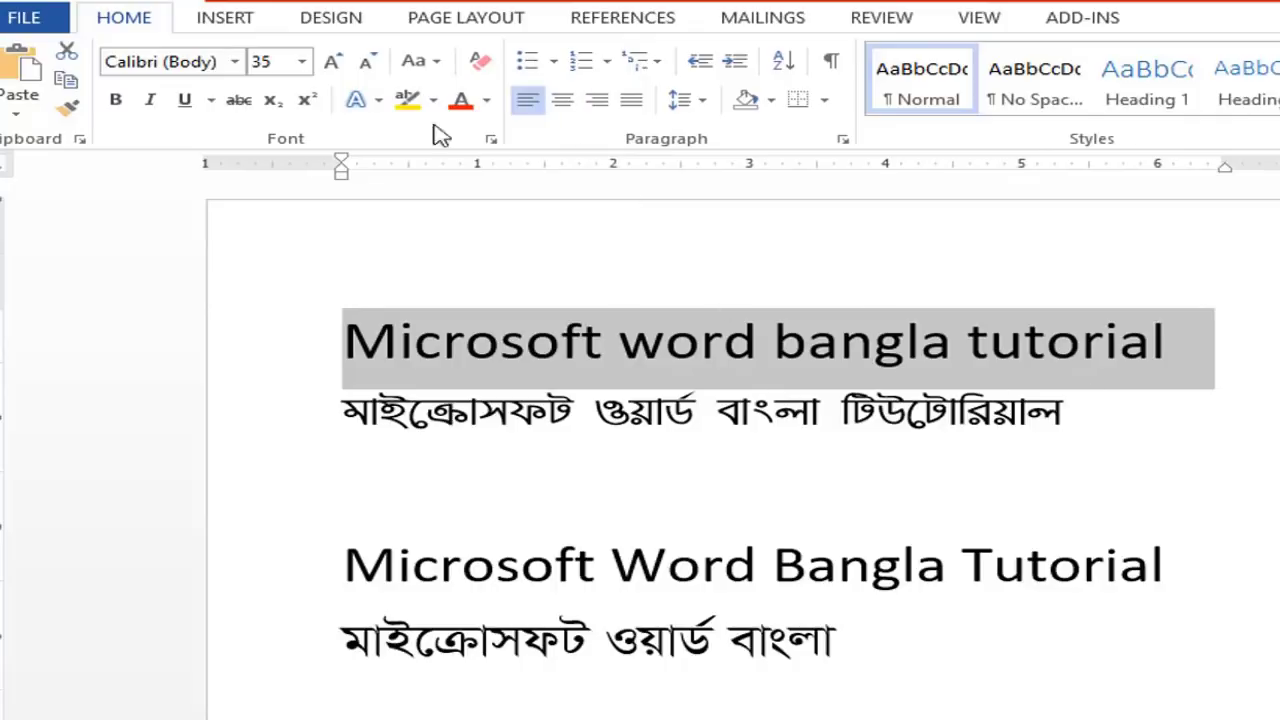
pyautogui.click(439, 62)
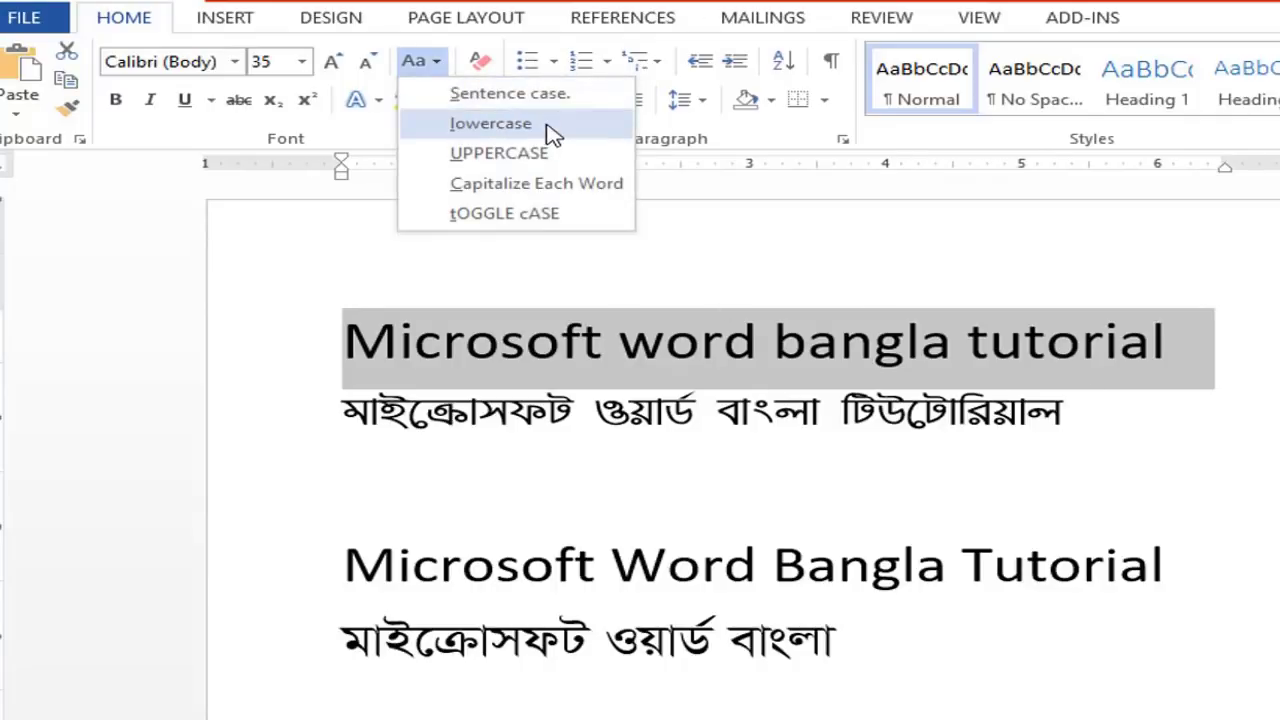
pyautogui.click(549, 128)
pyautogui.click(431, 64)
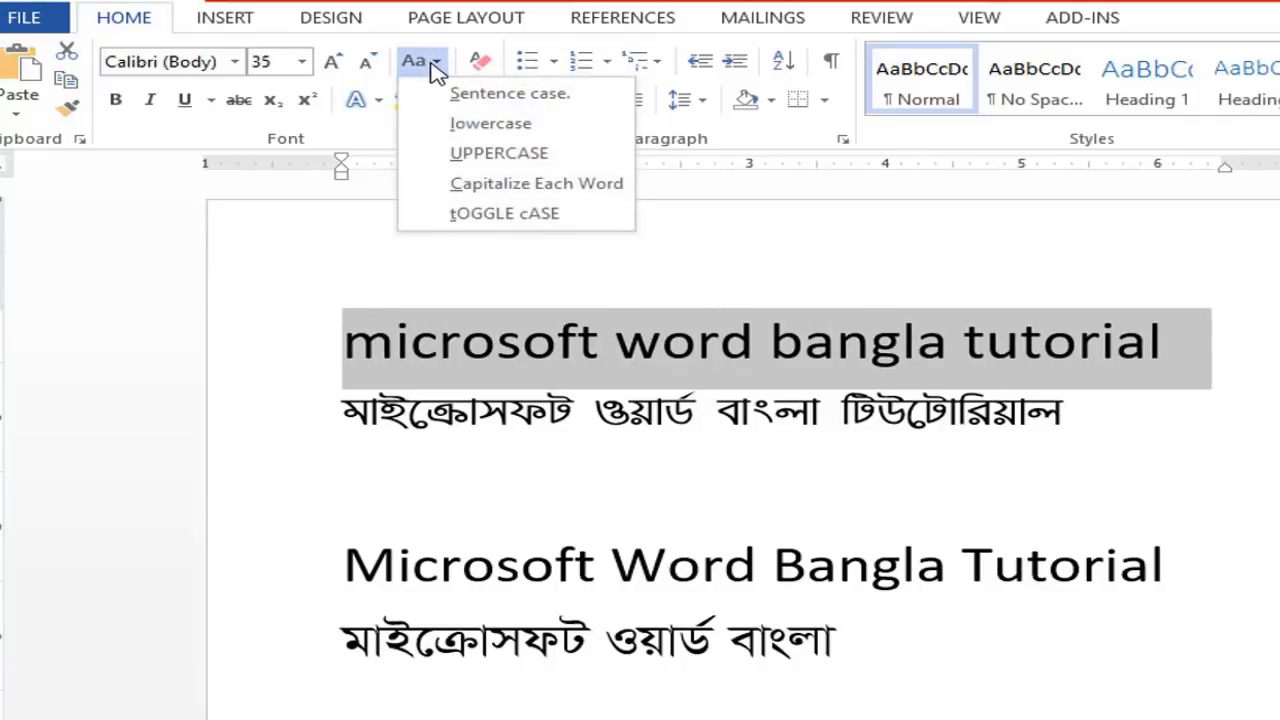
pyautogui.click(517, 152)
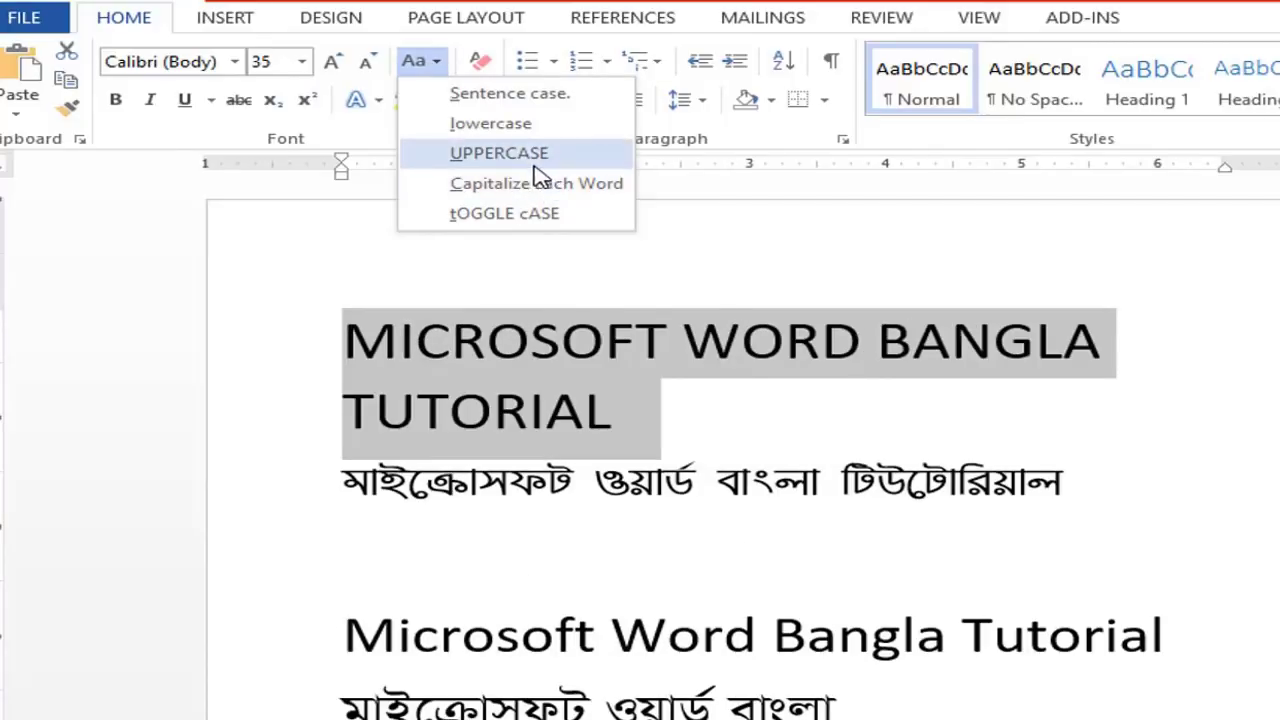
pyautogui.click(565, 196)
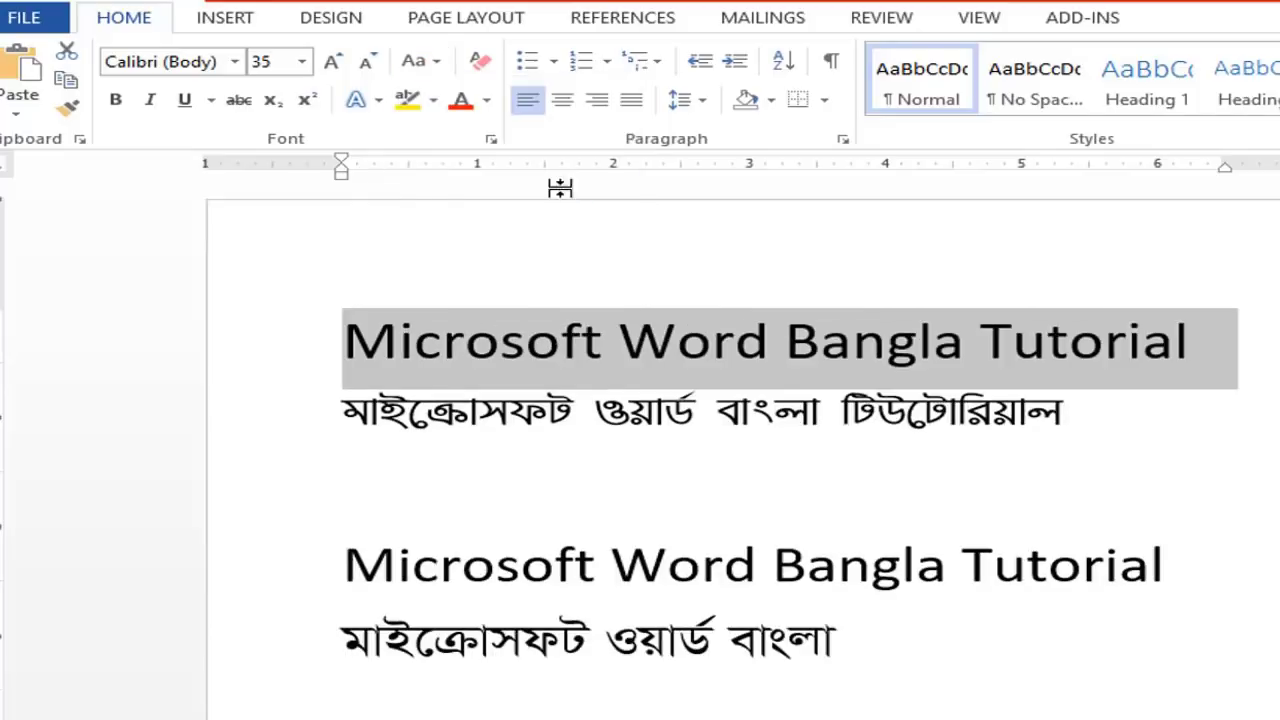
pyautogui.click(428, 63)
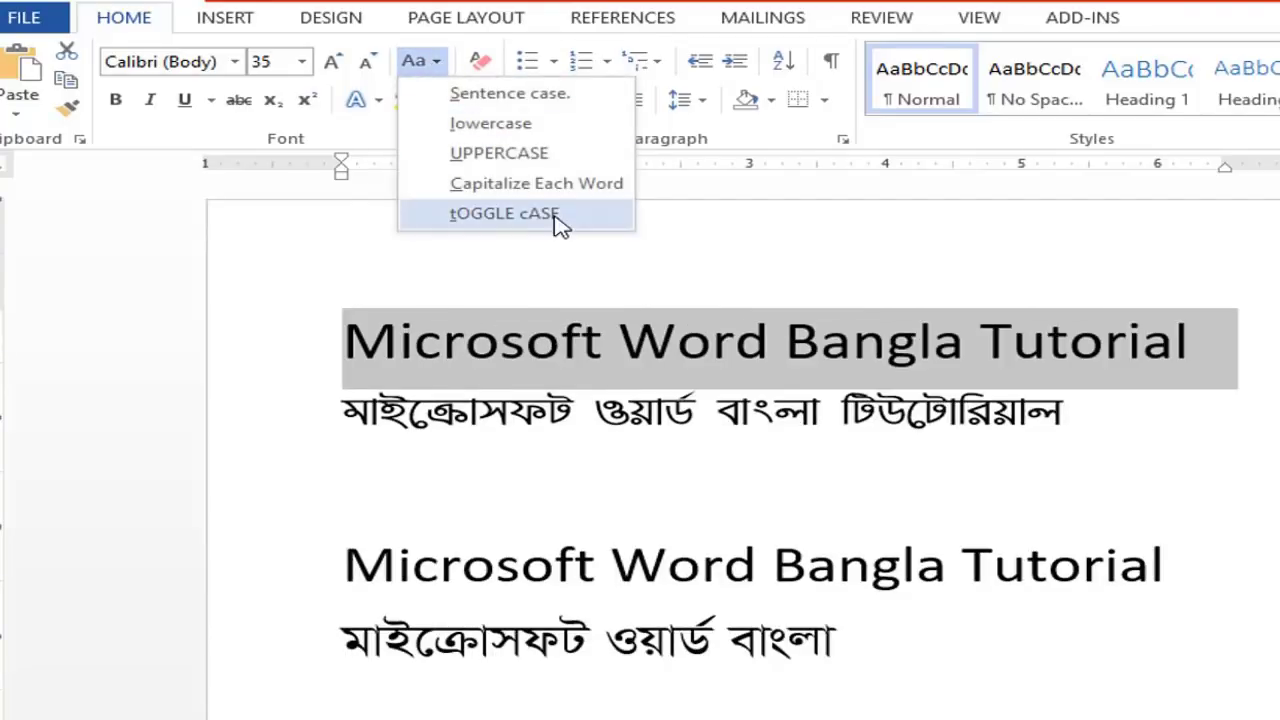
pyautogui.click(555, 214)
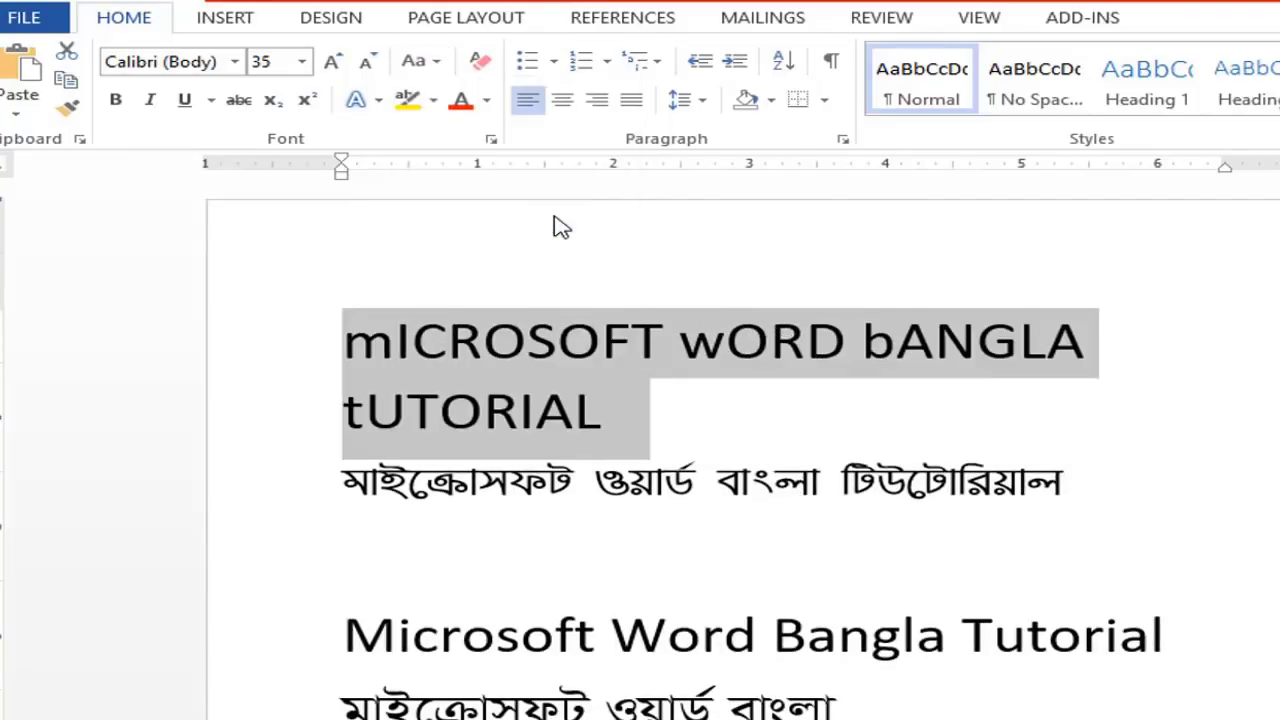
pyautogui.click(428, 63)
pyautogui.click(530, 145)
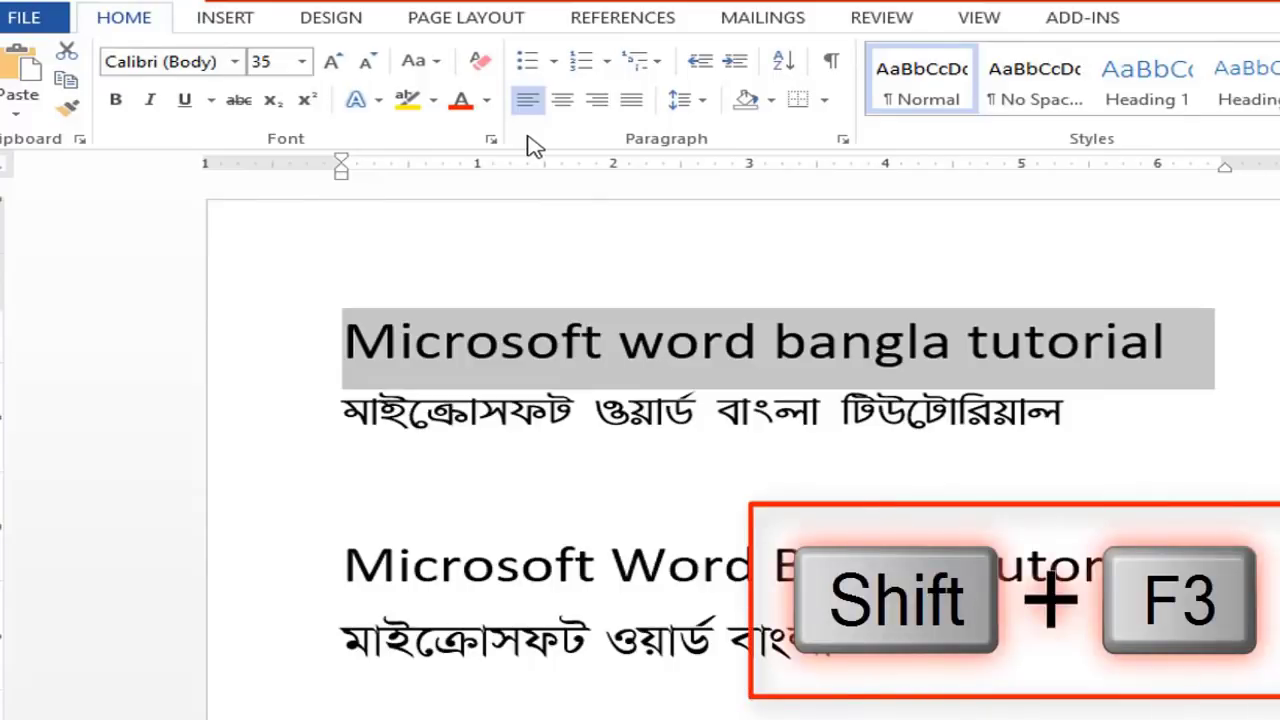
pyautogui.hotkey('shift', 'F3')
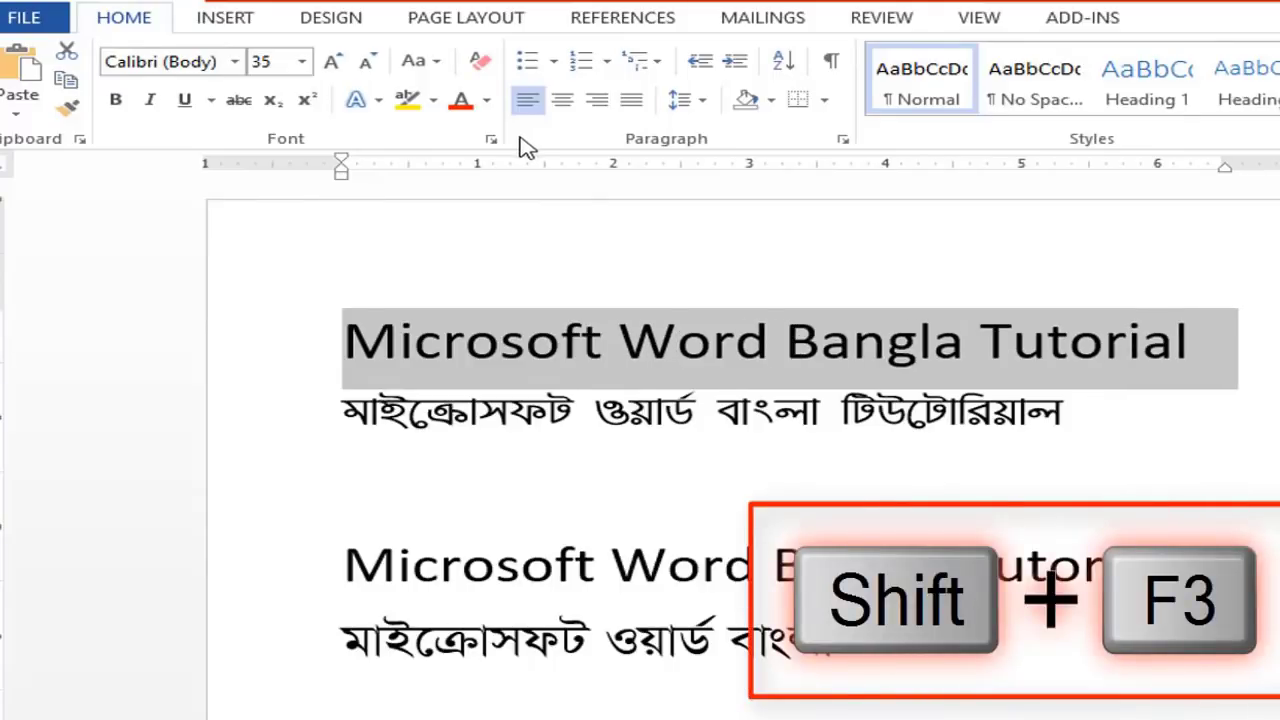
pyautogui.hotkey('shift', 'F3')
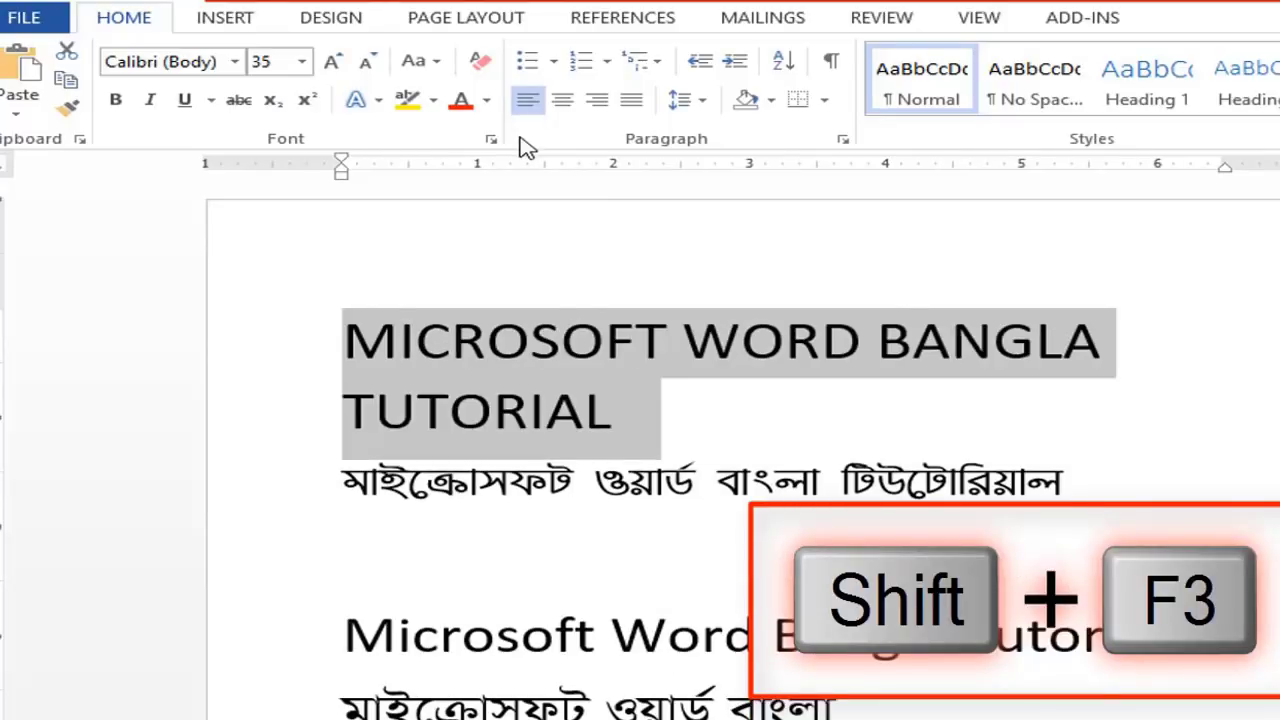
pyautogui.hotkey('shift', 'F3')
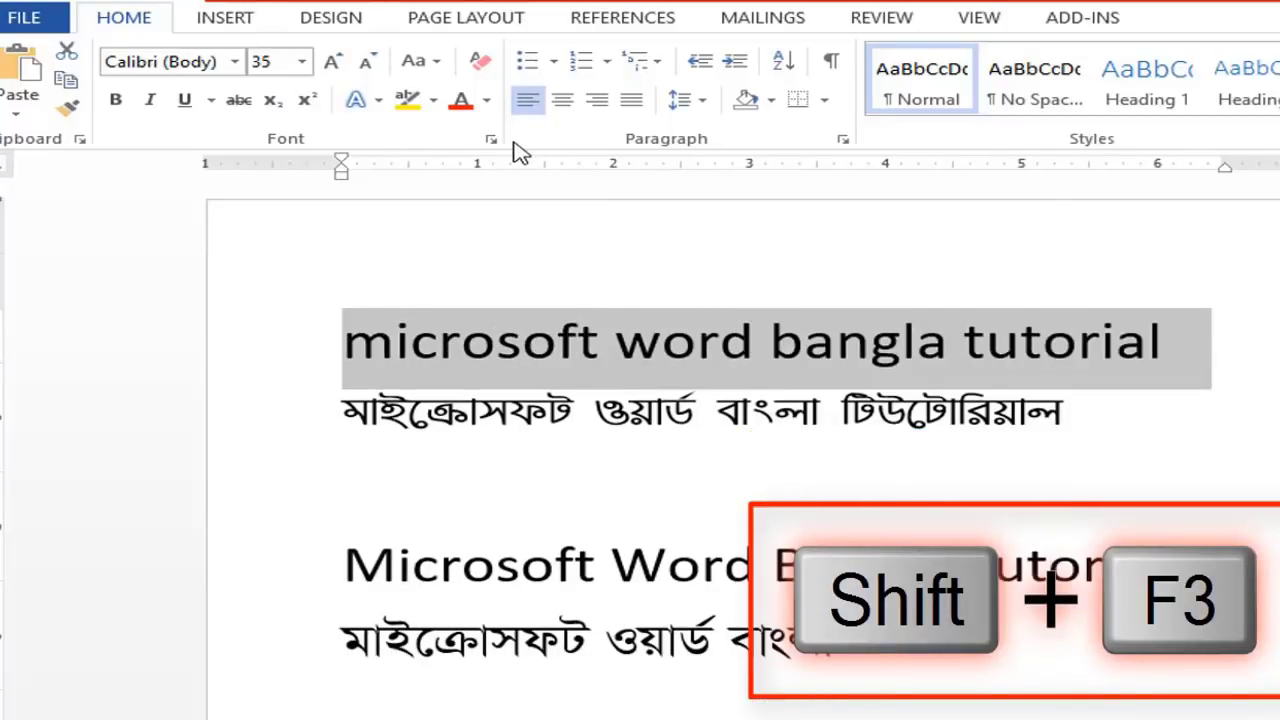
pyautogui.hotkey('shift', 'F3')
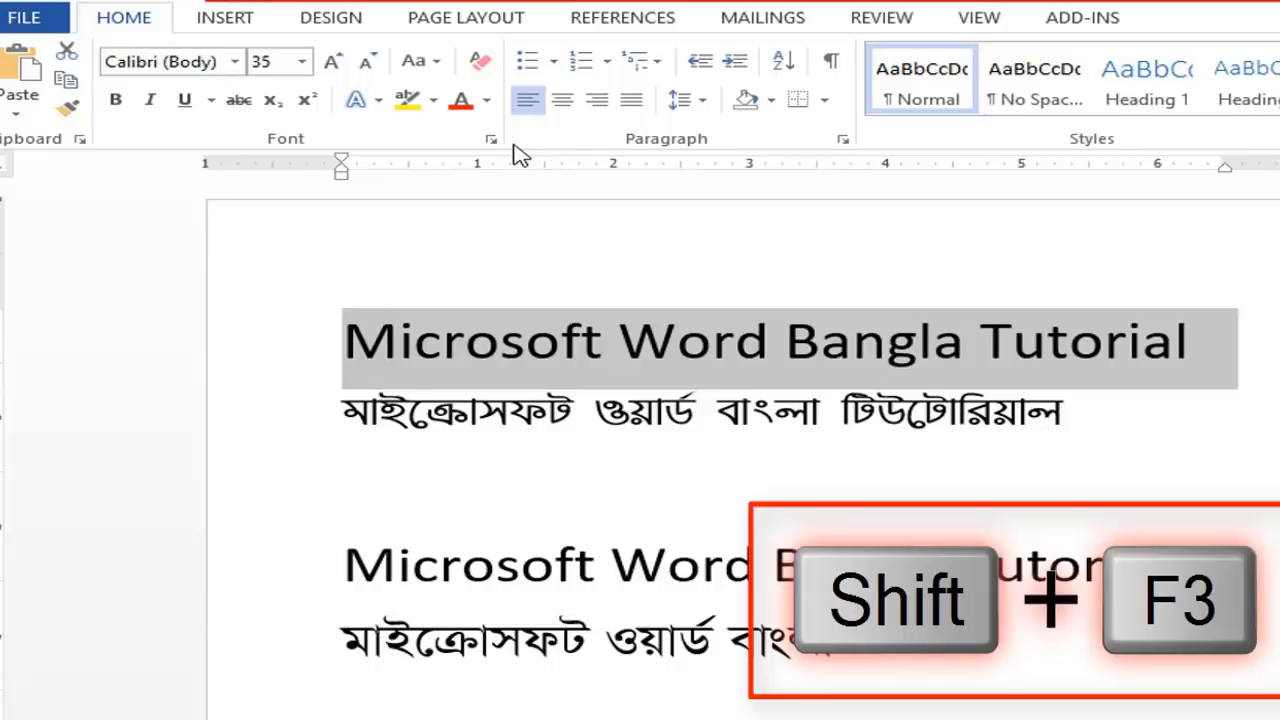
# Try Clear Formatting on 'Microsoft W', undo it, and select the whole English title line.
pyautogui.click(410, 414)
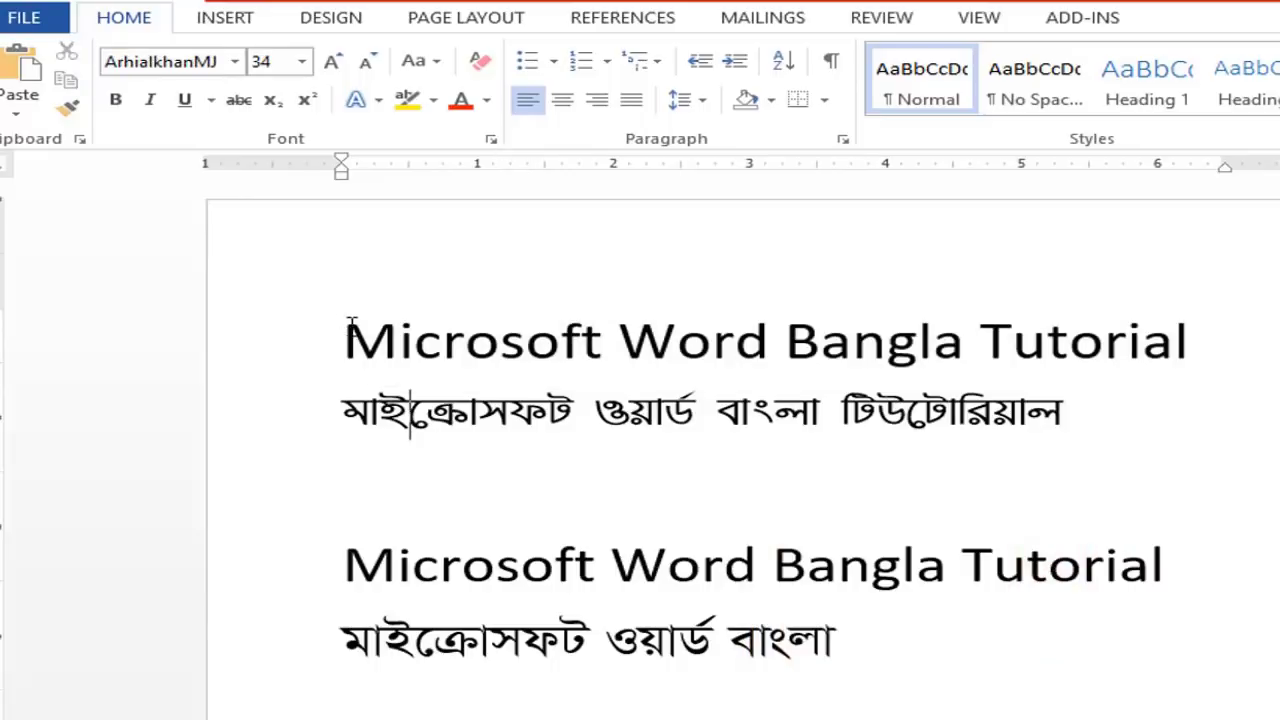
pyautogui.moveTo(343, 340); pyautogui.dragTo(677, 340)
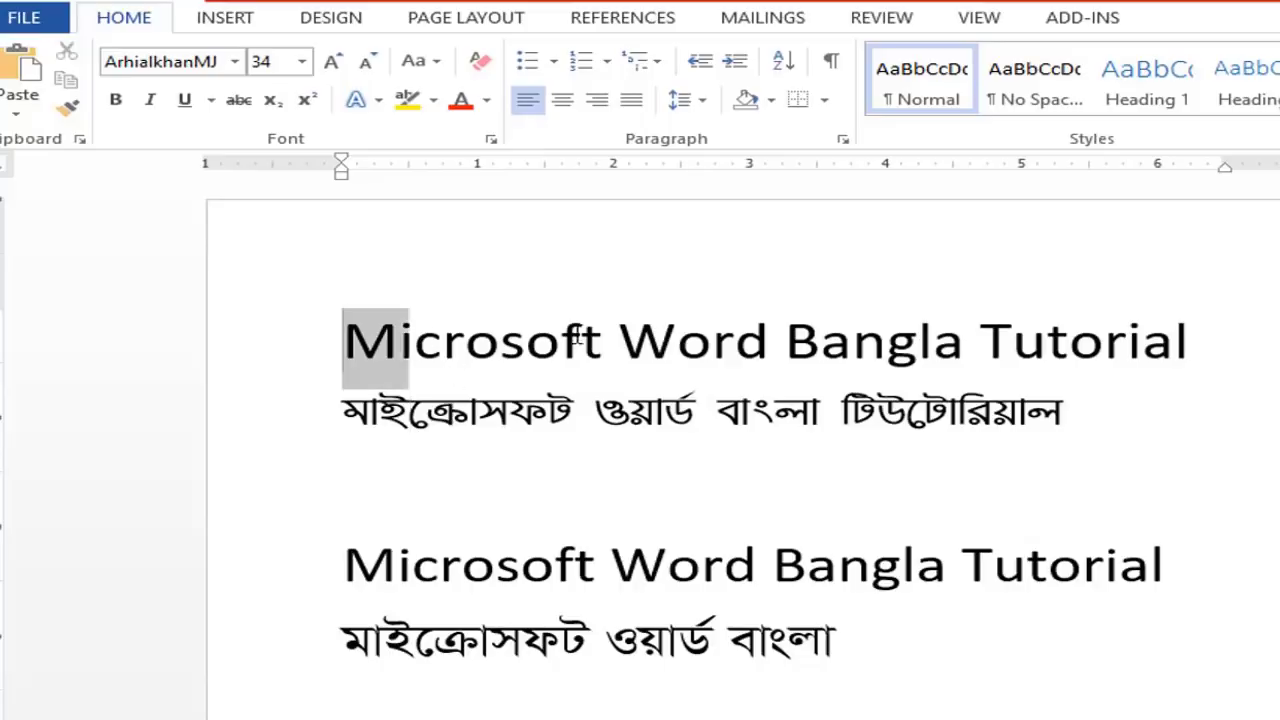
pyautogui.click(480, 62)
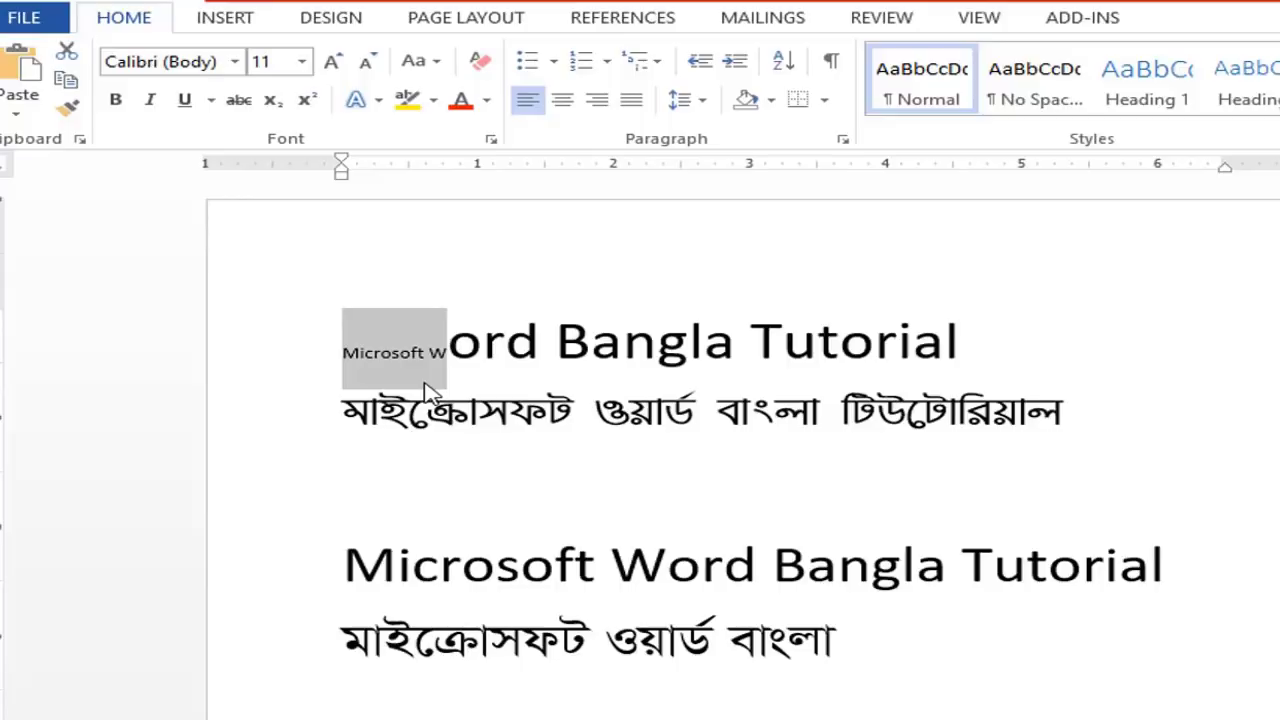
pyautogui.click(591, 340)
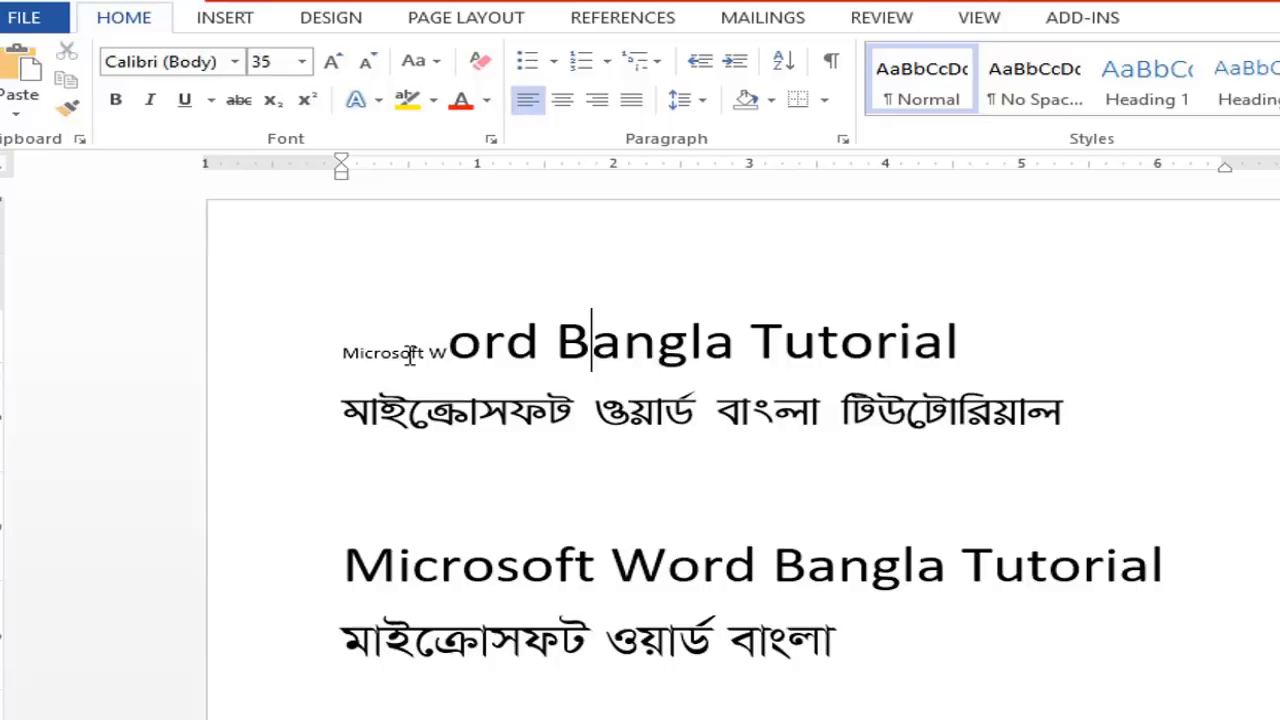
pyautogui.hotkey('ctrl', 'z')
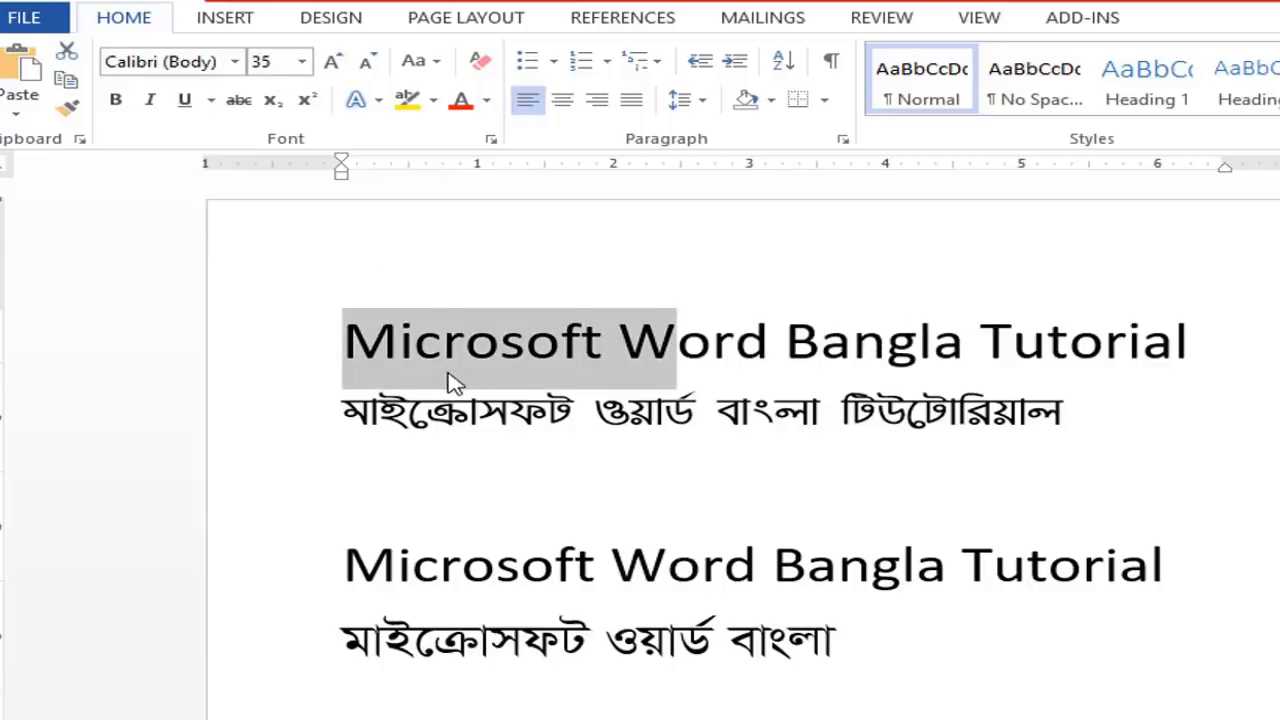
pyautogui.moveTo(380, 340); pyautogui.dragTo(1186, 340)
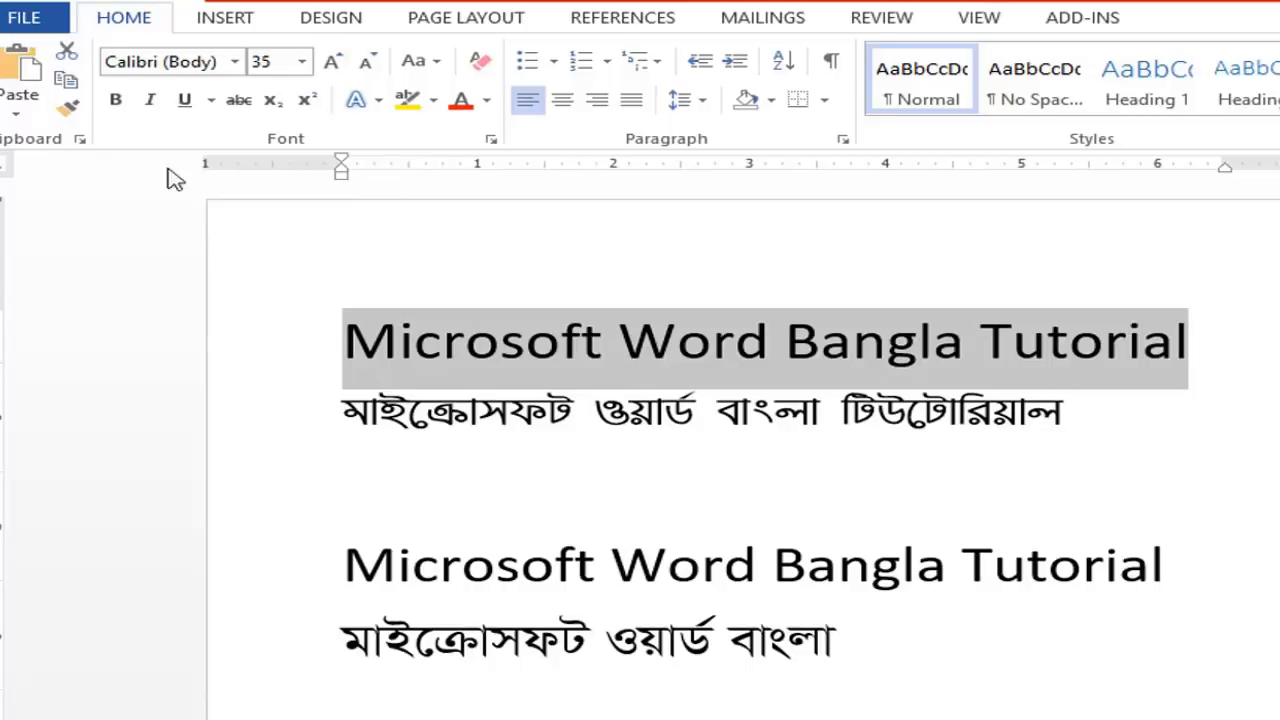
pyautogui.click(117, 103)
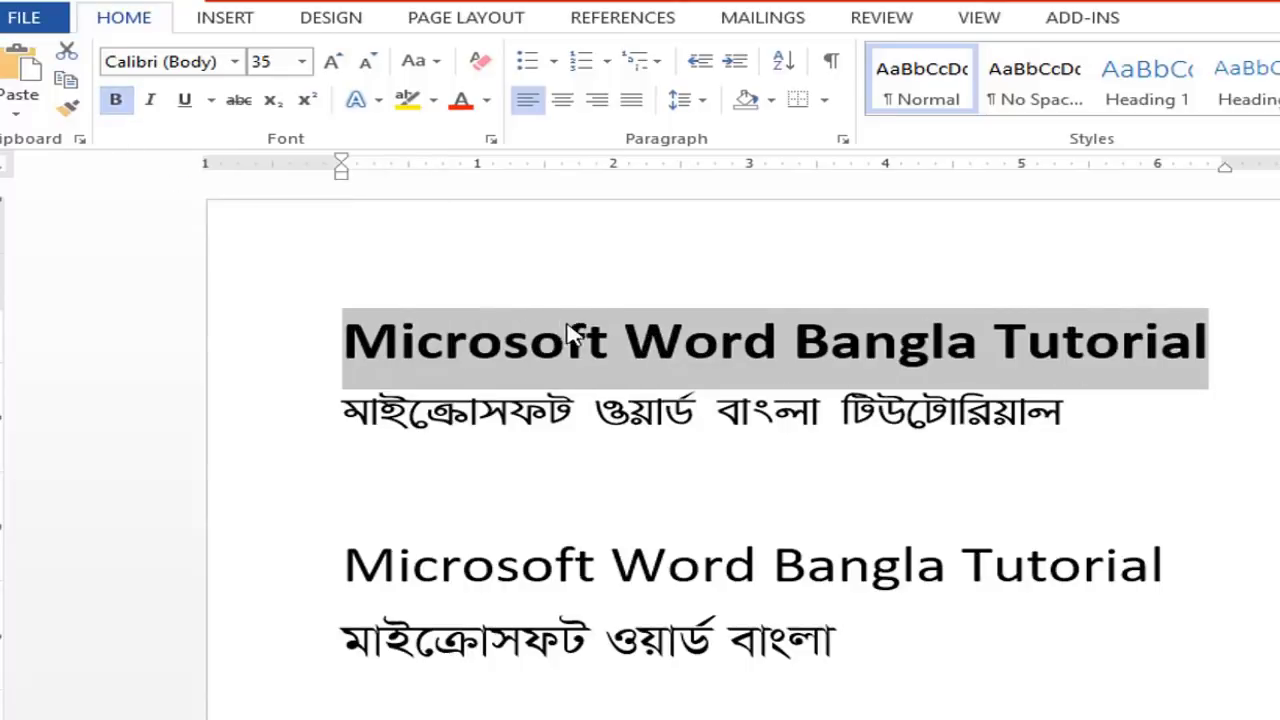
pyautogui.click(117, 103)
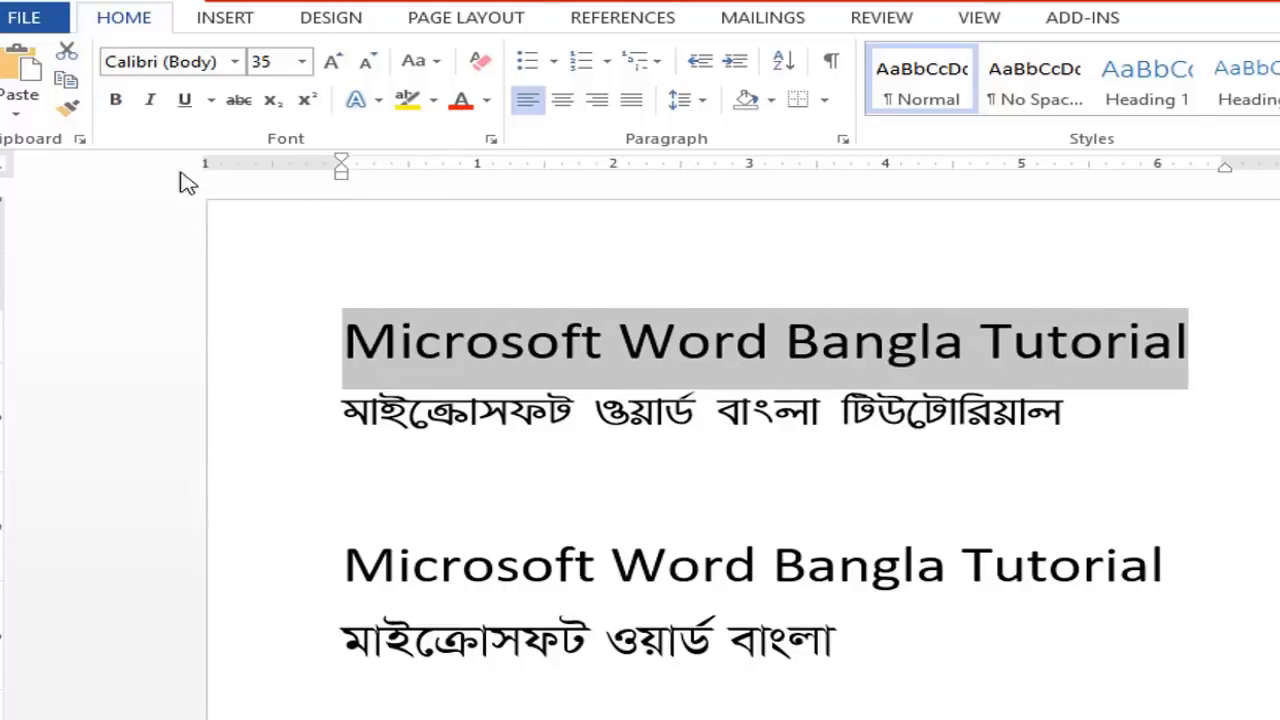
pyautogui.click(503, 340)
pyautogui.moveTo(344, 340); pyautogui.dragTo(1190, 340)
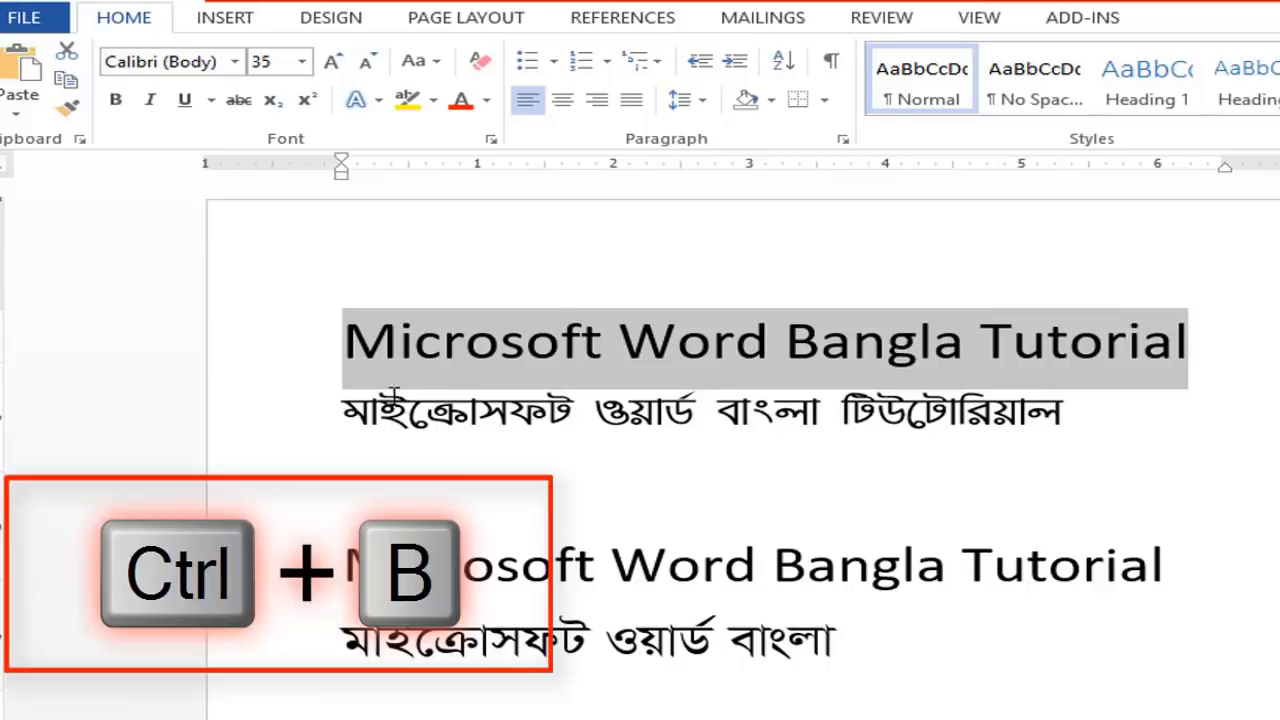
pyautogui.hotkey('ctrl', 'b')
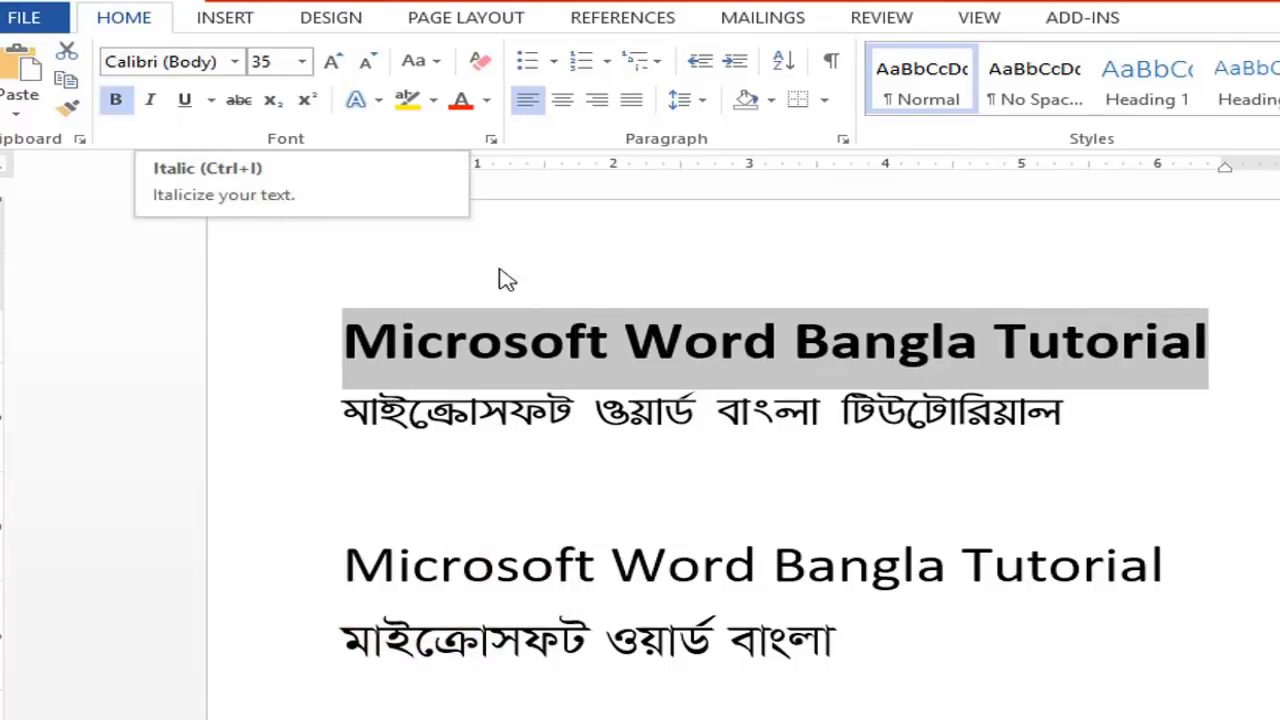
pyautogui.click(153, 104)
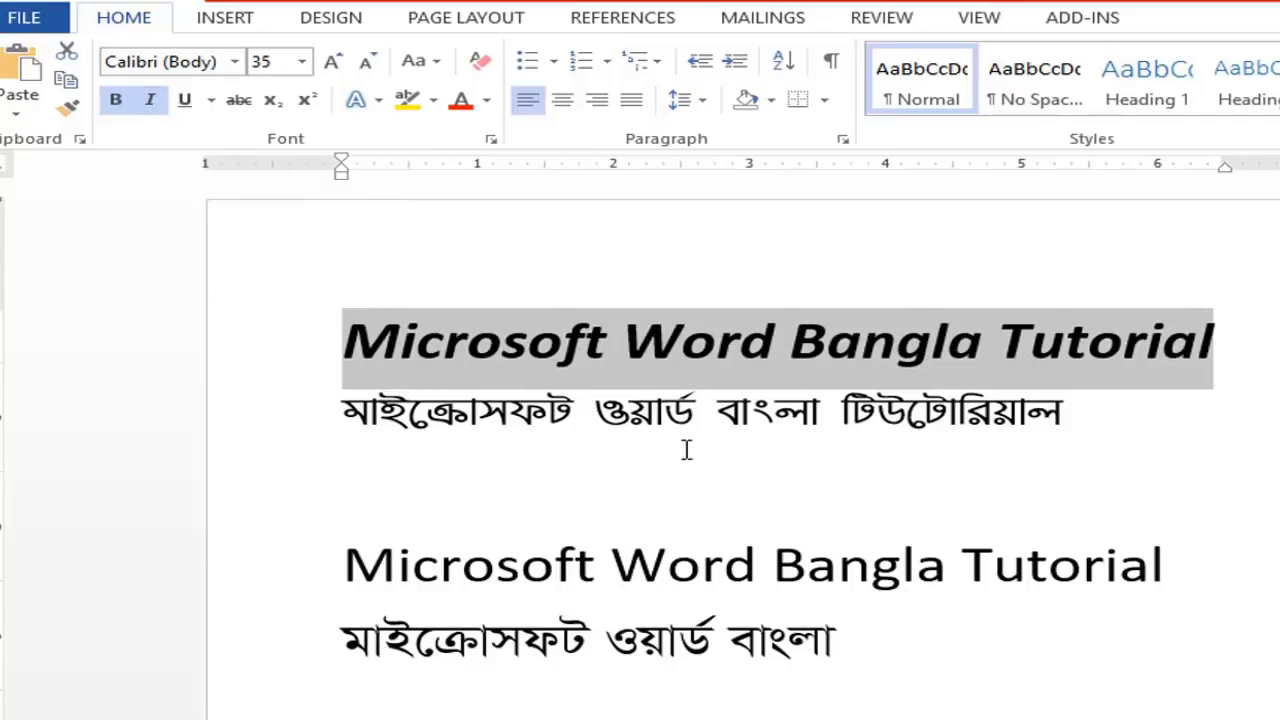
pyautogui.click(152, 101)
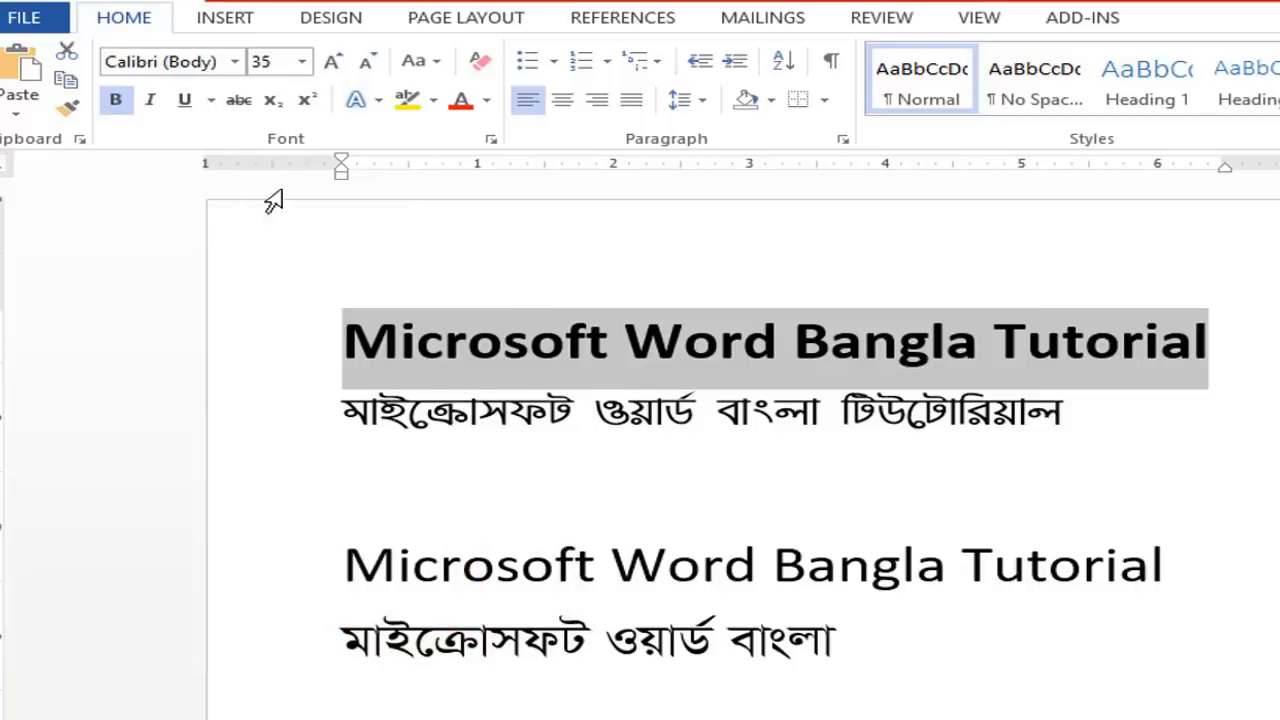
# Underline the second English title and its Bangla line.
pyautogui.click(181, 103)
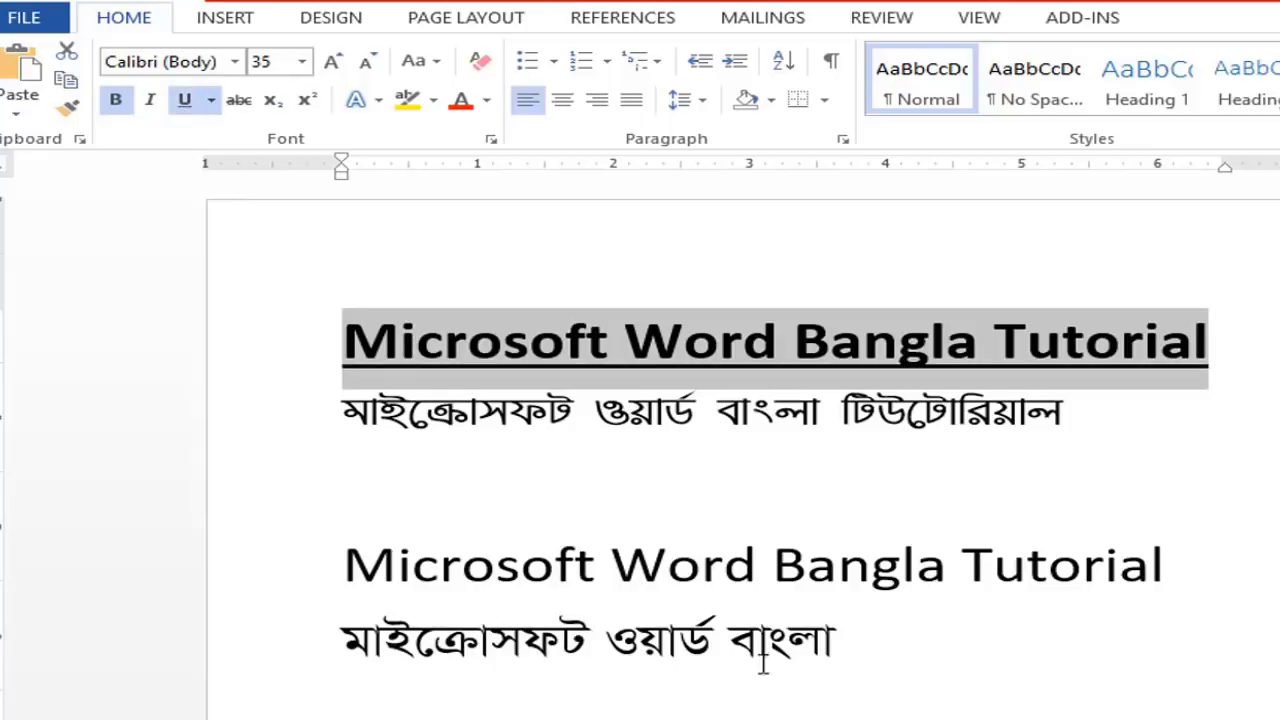
pyautogui.click(632, 436)
pyautogui.moveTo(251, 570); pyautogui.dragTo(829, 671)
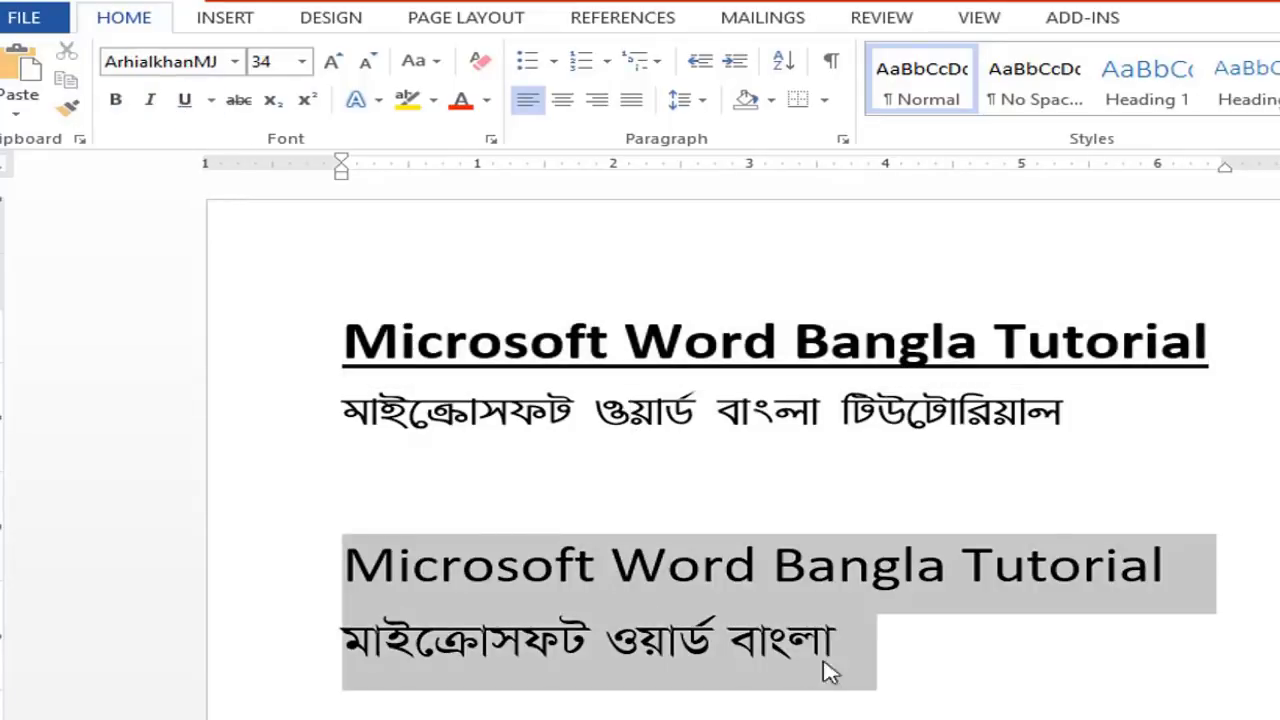
pyautogui.click(181, 103)
pyautogui.click(669, 575)
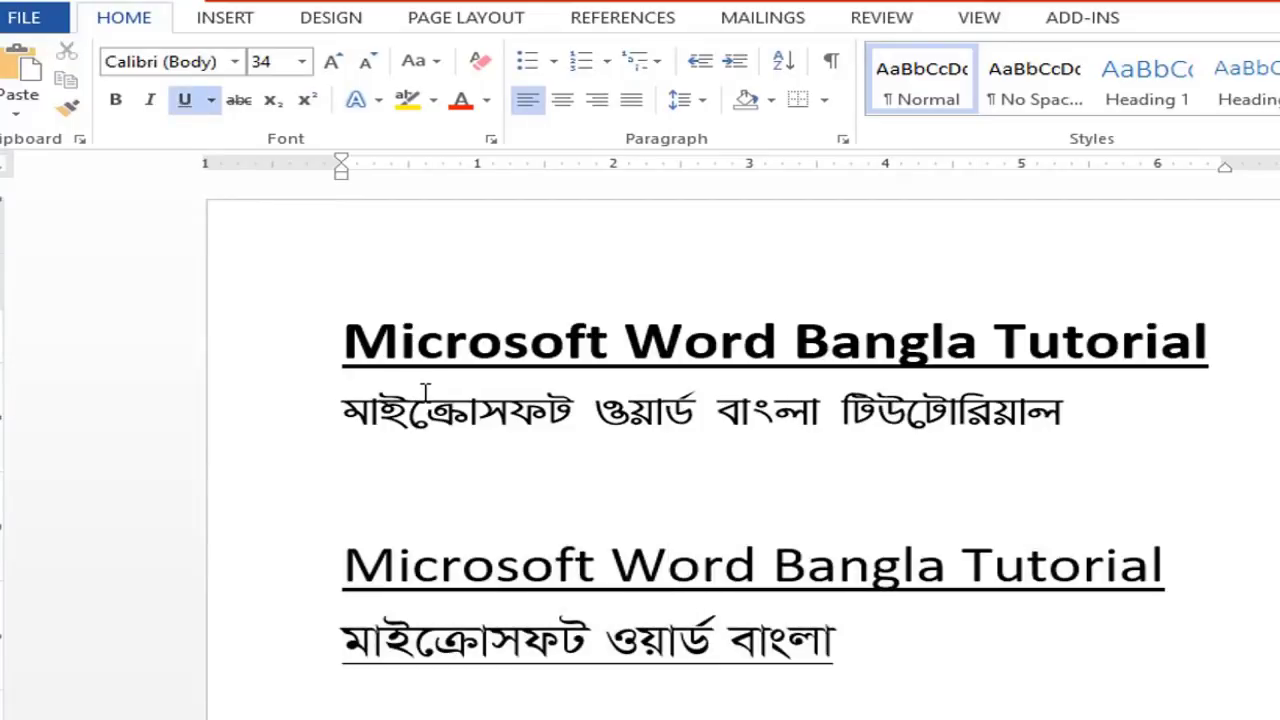
# Remove the top title's underline, then test Ctrl+U on and off.
pyautogui.moveTo(344, 340)
pyautogui.mouseDown()
pyautogui.moveTo(1066, 427)
pyautogui.moveTo(1226, 354)
pyautogui.mouseUp()
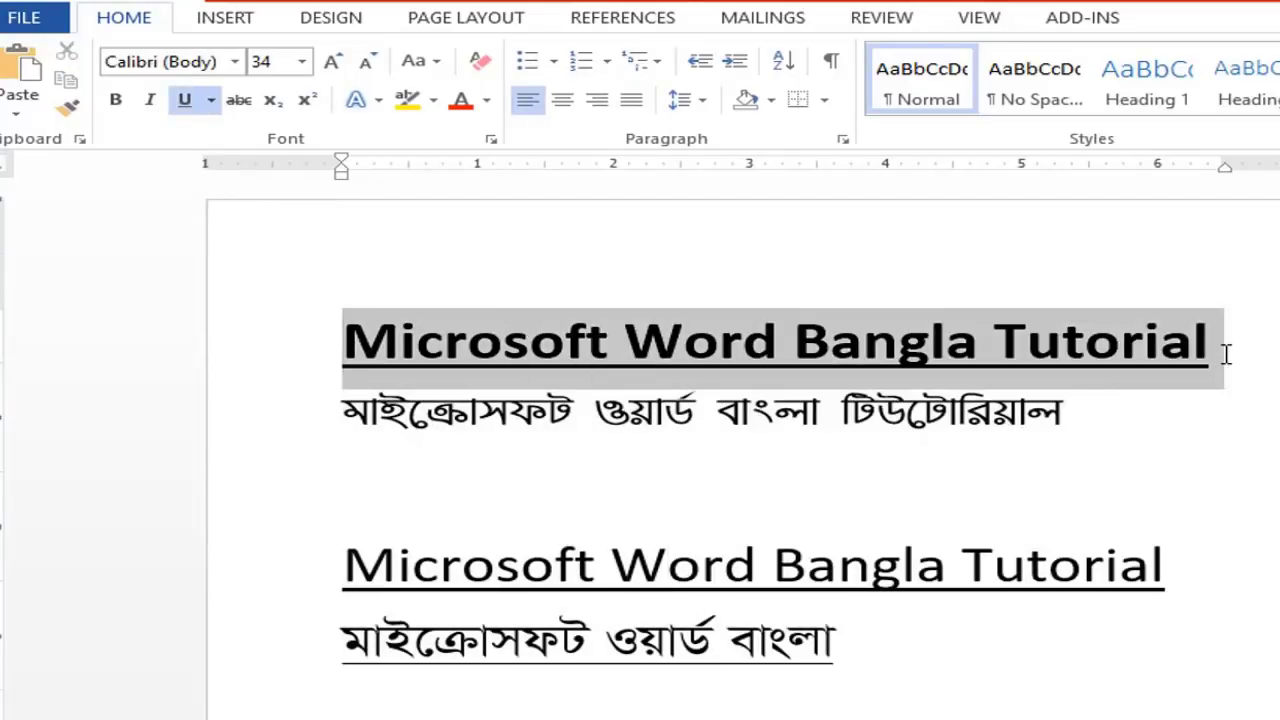
pyautogui.click(186, 102)
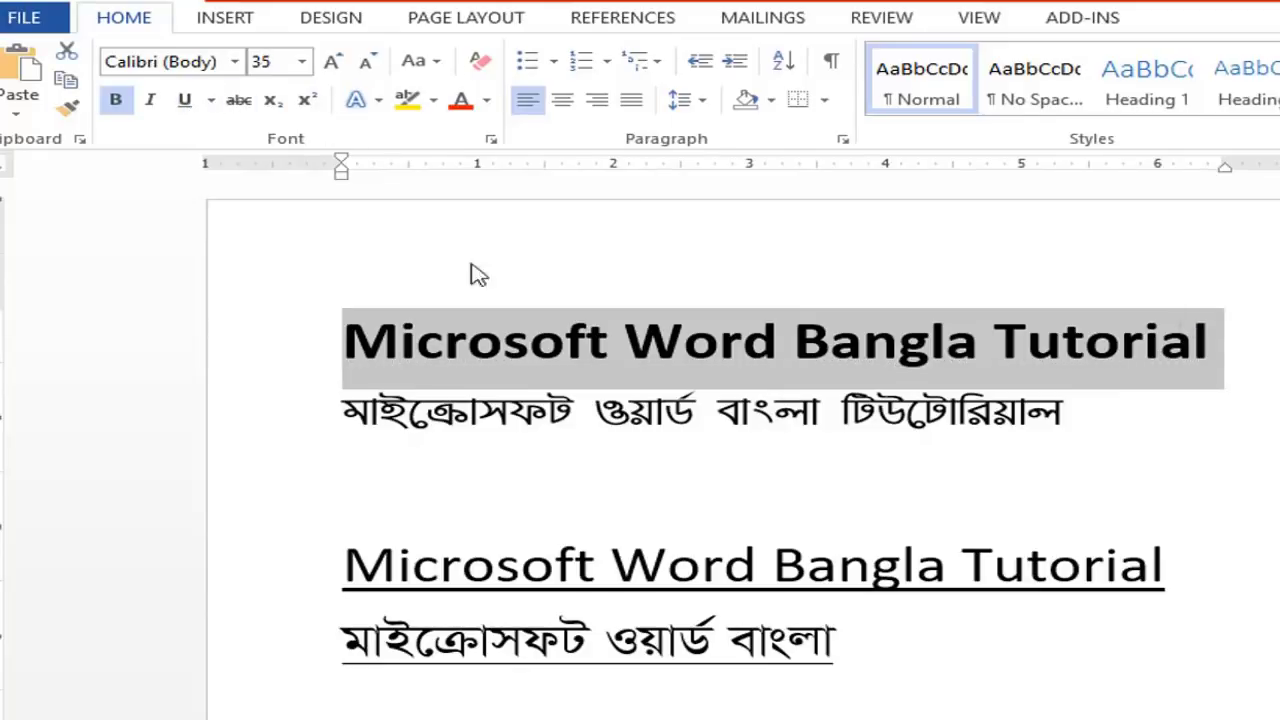
pyautogui.click(697, 378)
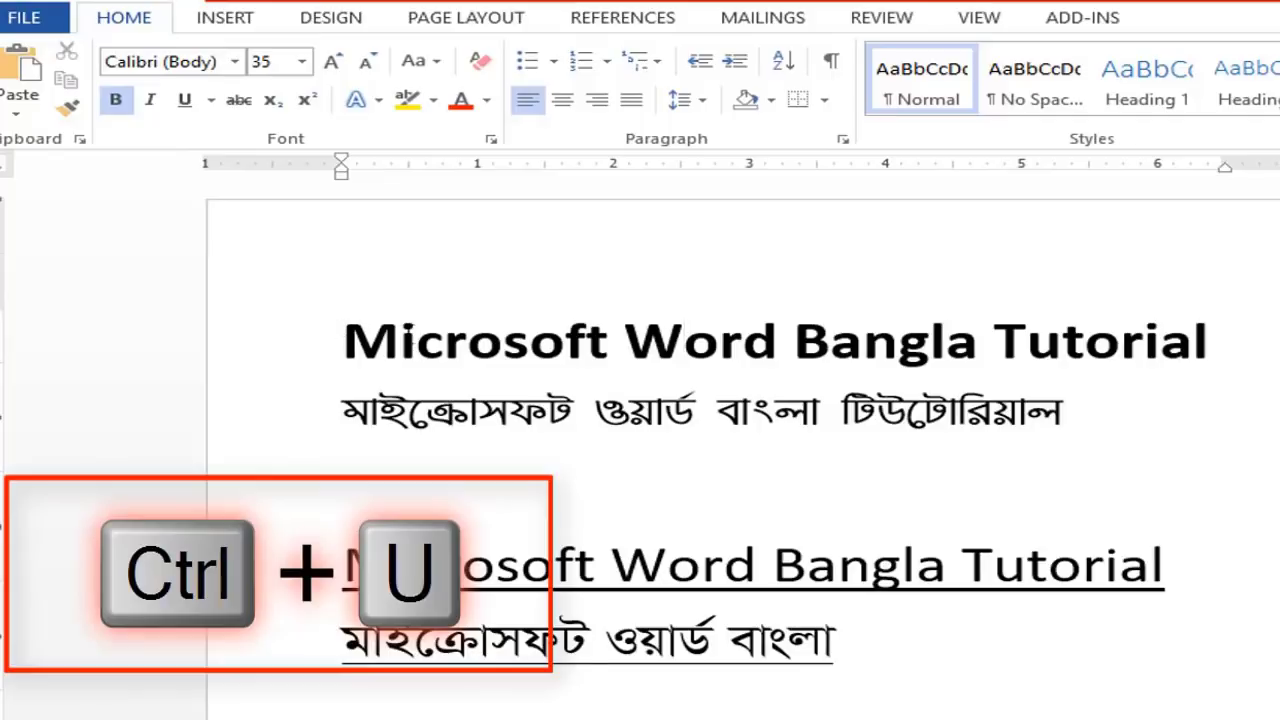
pyautogui.moveTo(408, 340); pyautogui.dragTo(1210, 345)
pyautogui.hotkey('ctrl', 'u')
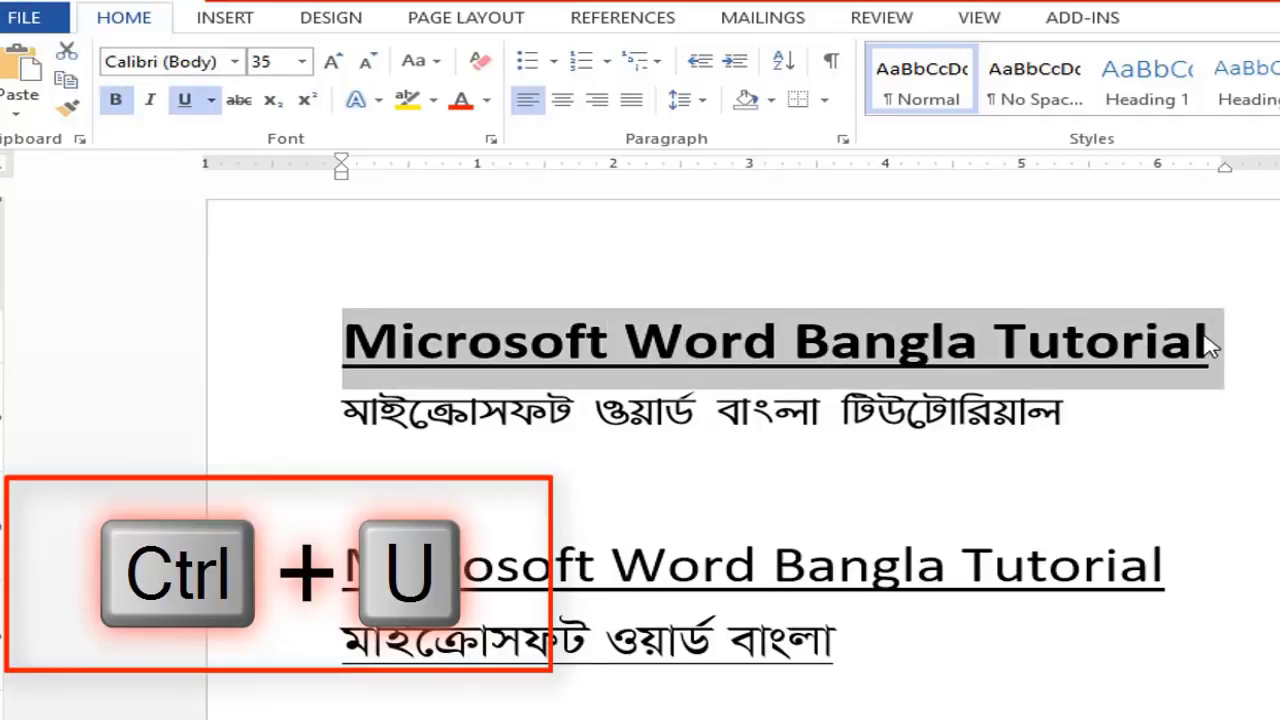
pyautogui.hotkey('ctrl', 'u')
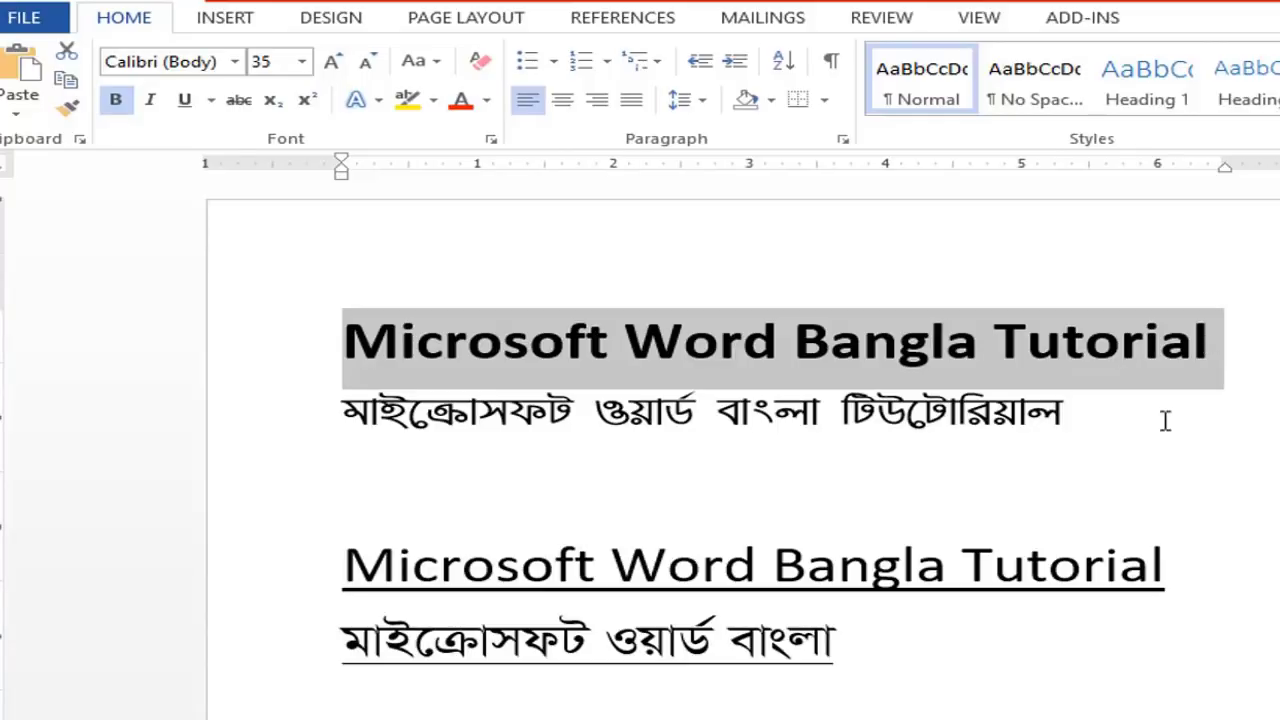
# Try a double underline on the top title, then switch it to a green underline colour.
pyautogui.click(212, 104)
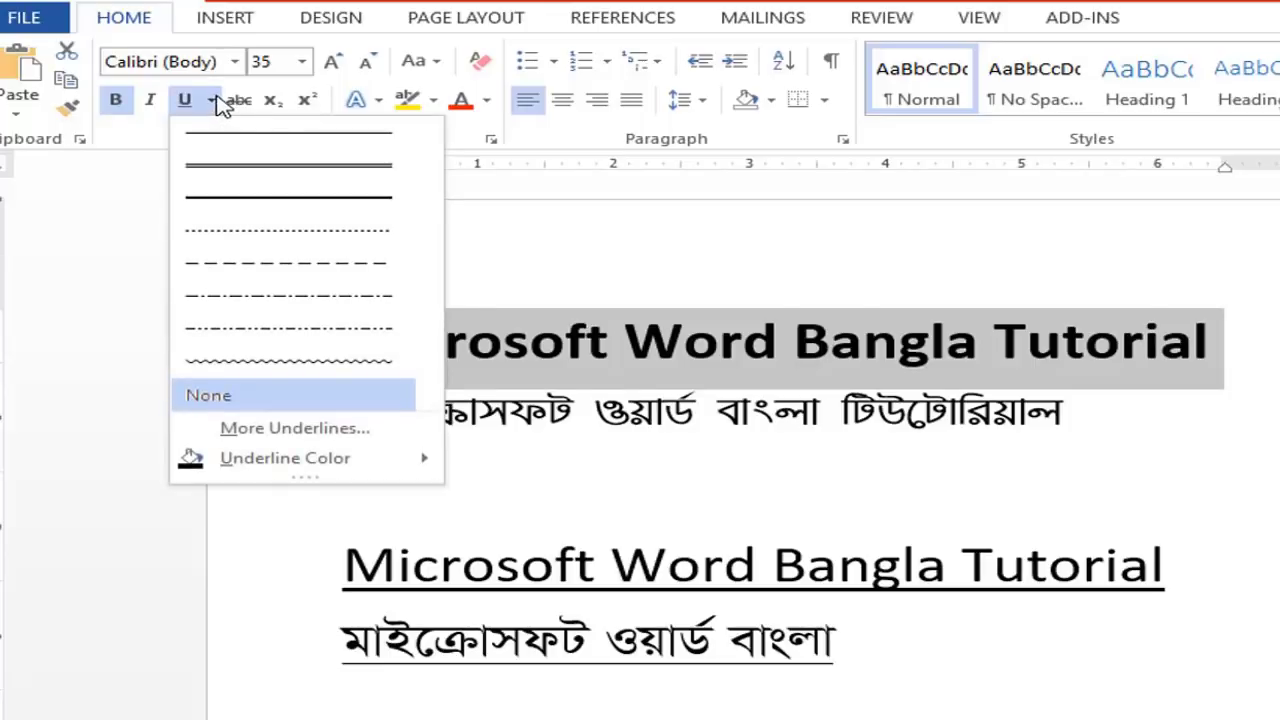
pyautogui.click(320, 175)
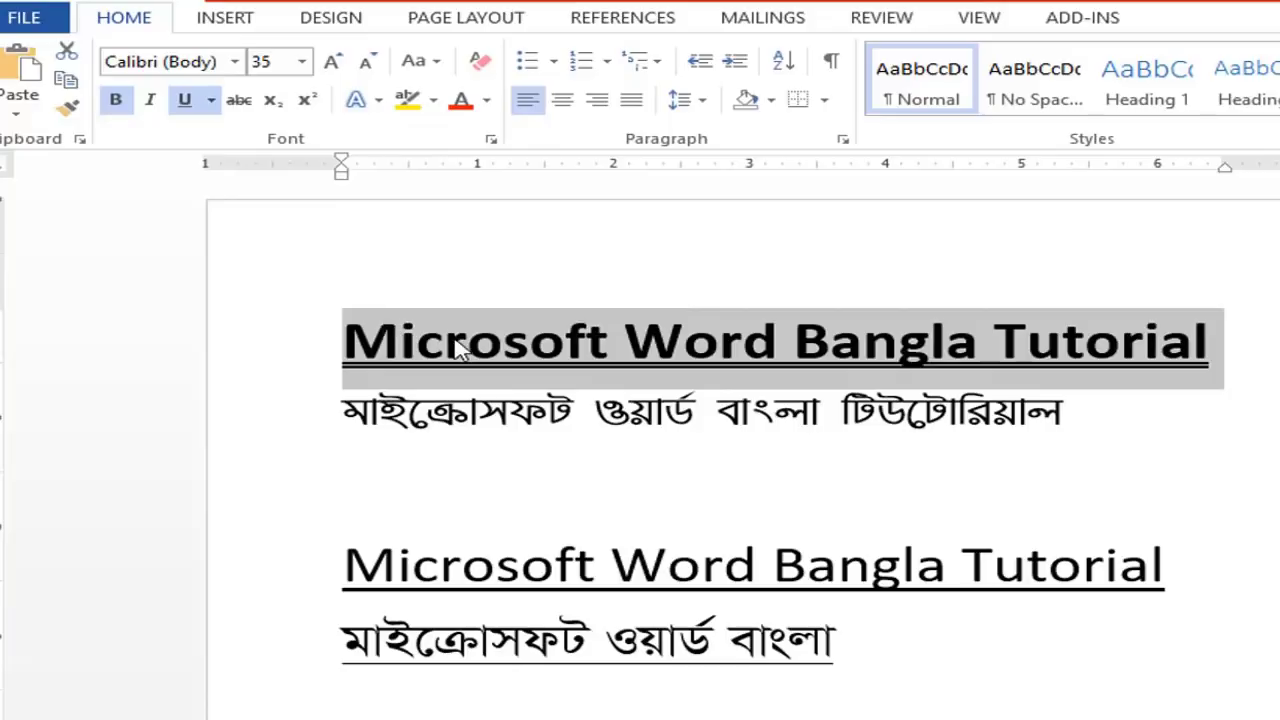
pyautogui.click(183, 102)
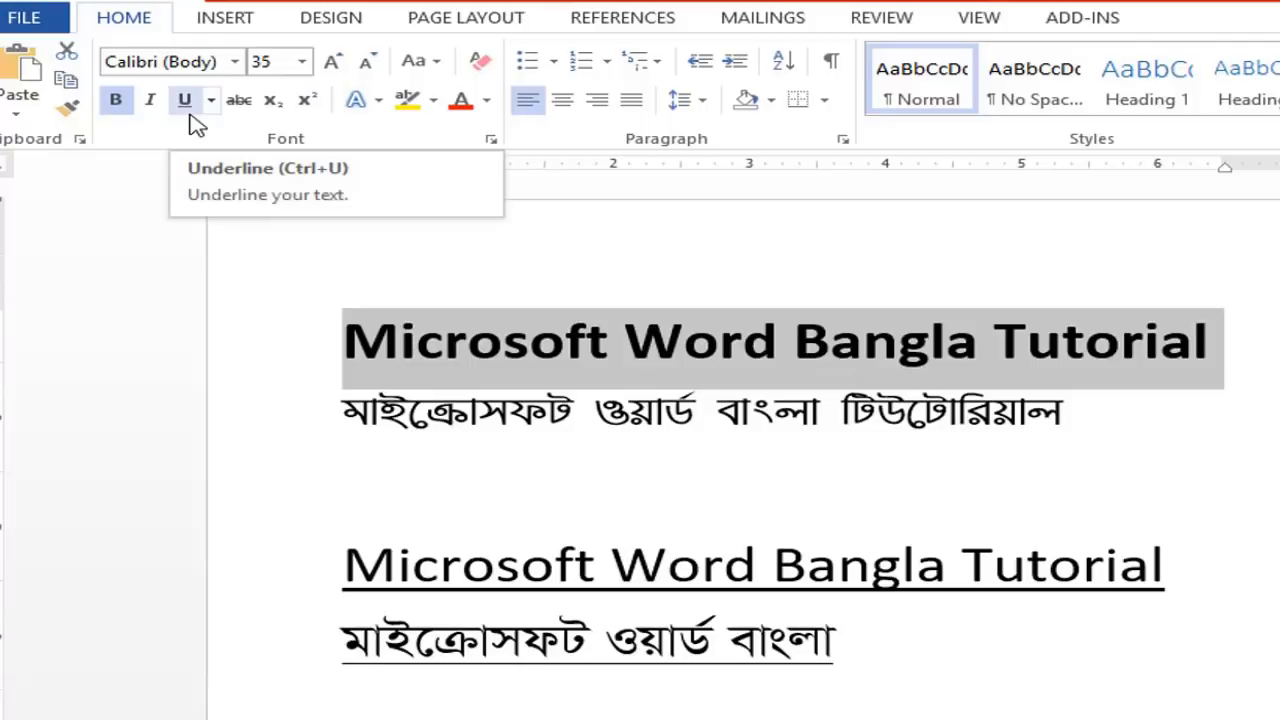
pyautogui.click(211, 101)
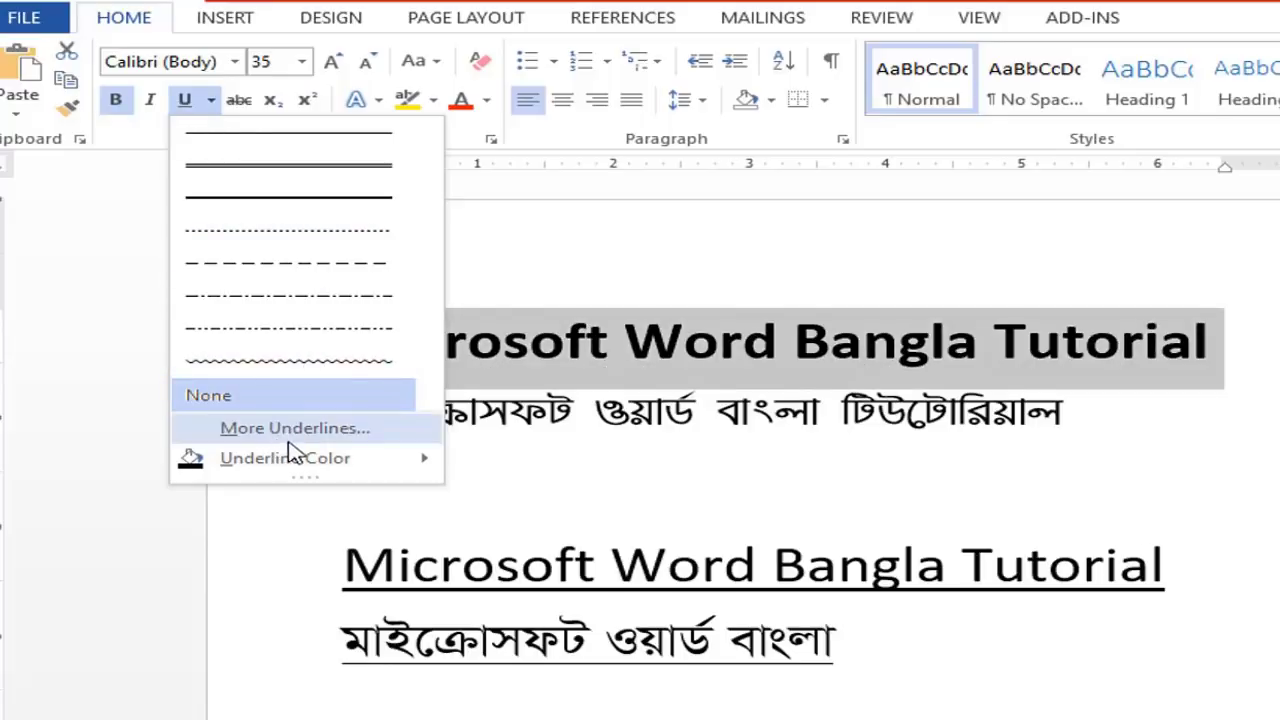
pyautogui.moveTo(397, 472)
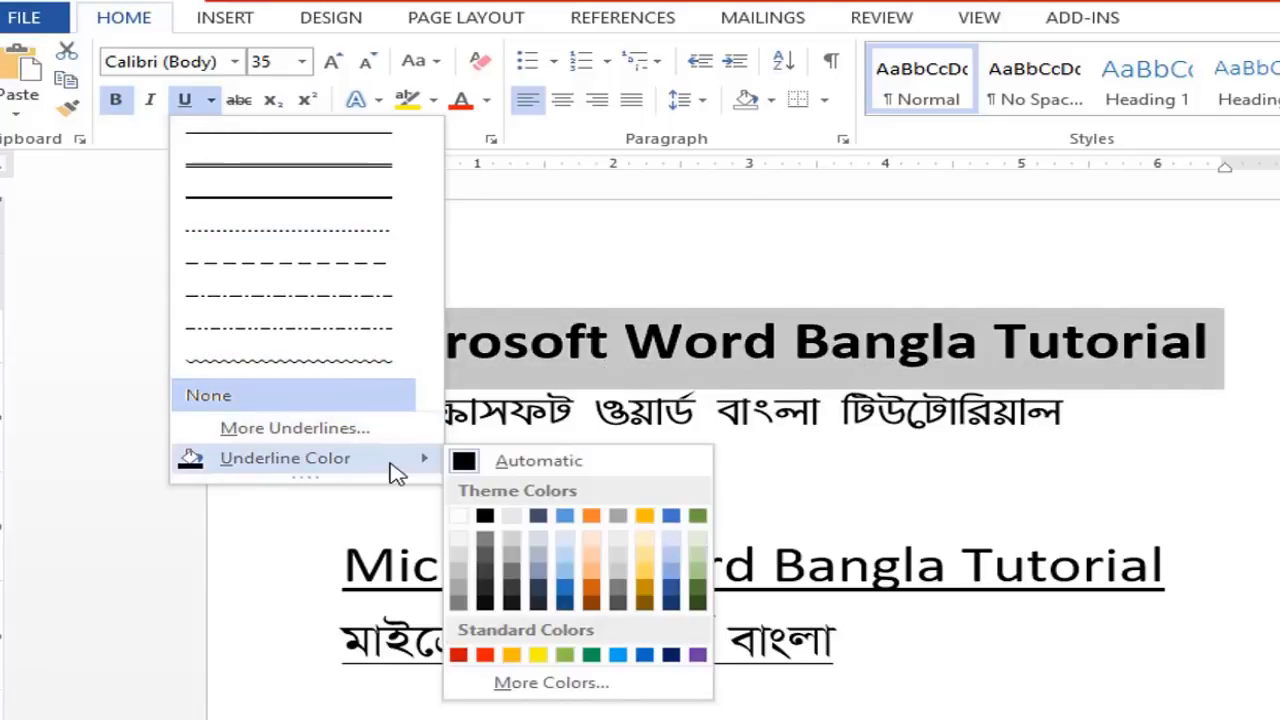
pyautogui.click(698, 518)
pyautogui.click(852, 415)
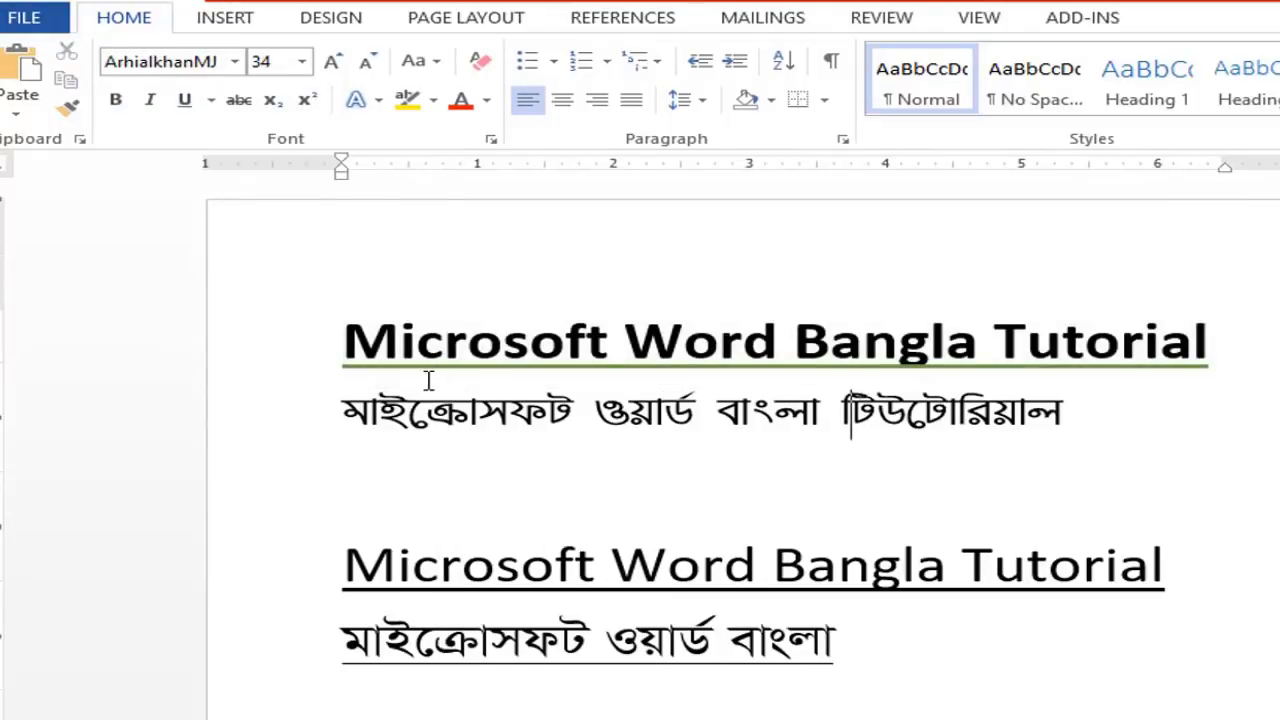
# Apply and then remove strikethrough on the whole top title.
pyautogui.tripleClick(366, 378)
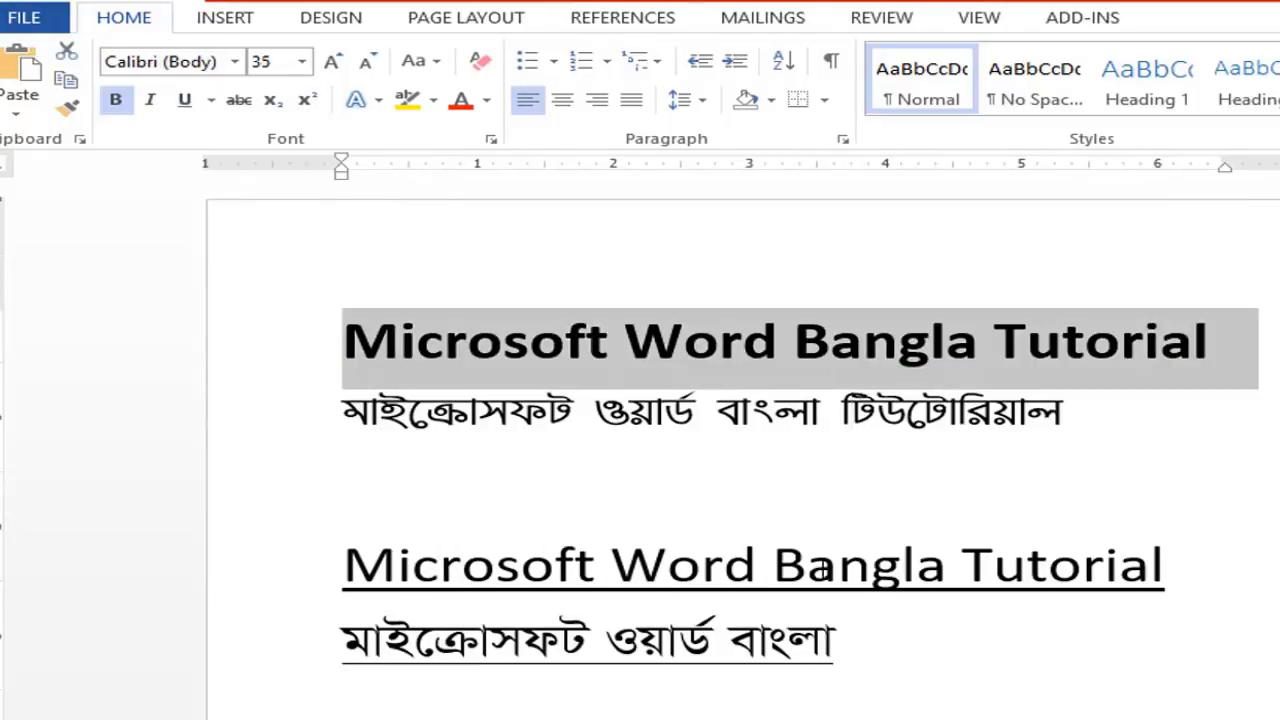
pyautogui.click(240, 102)
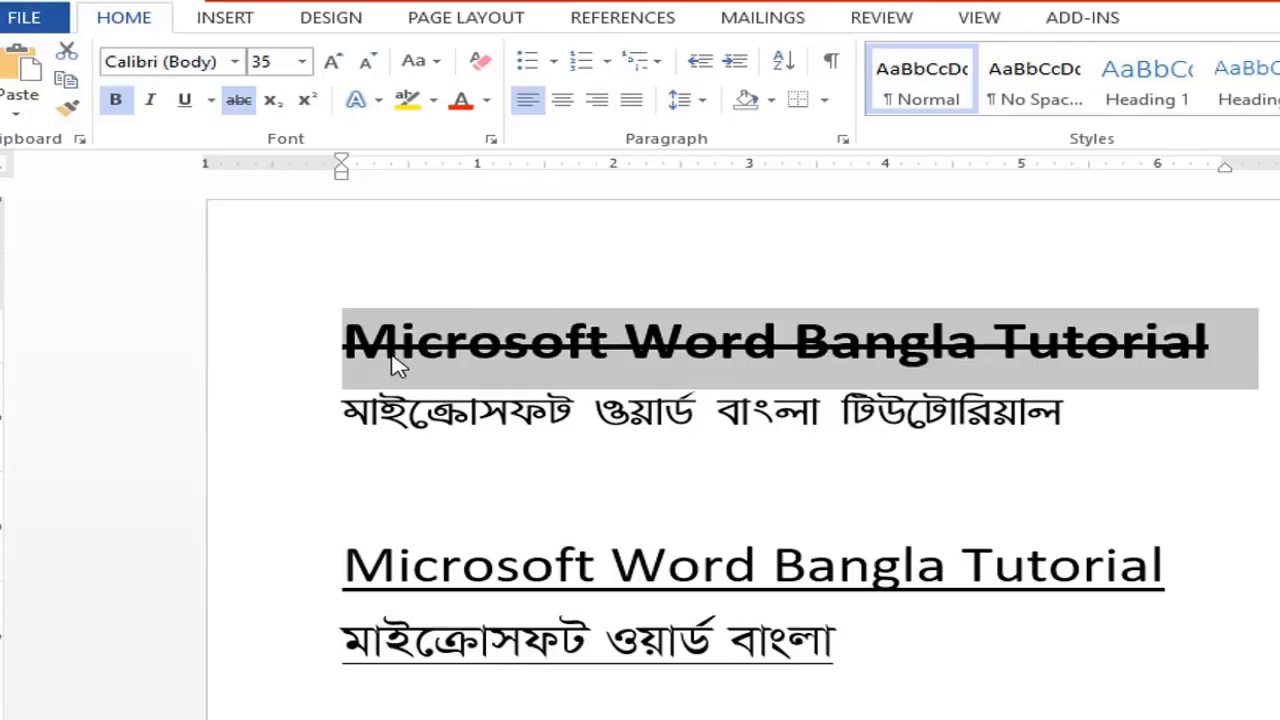
pyautogui.click(240, 100)
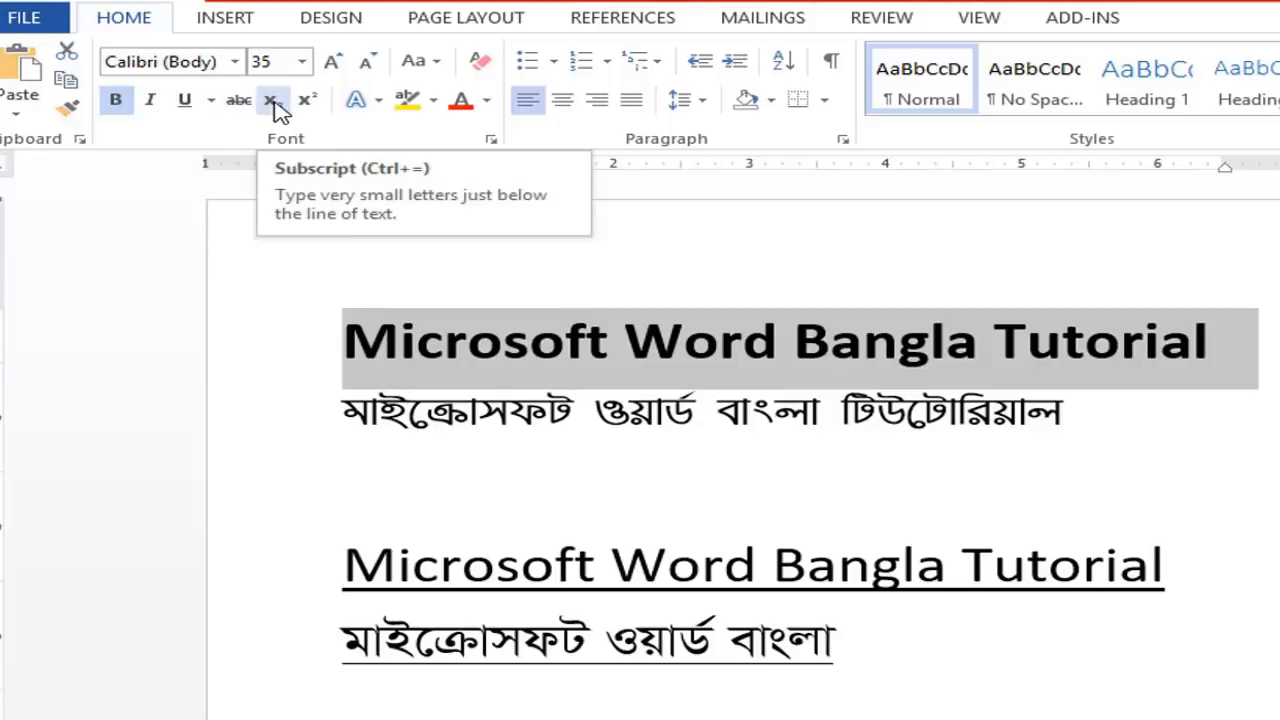
pyautogui.click(655, 410)
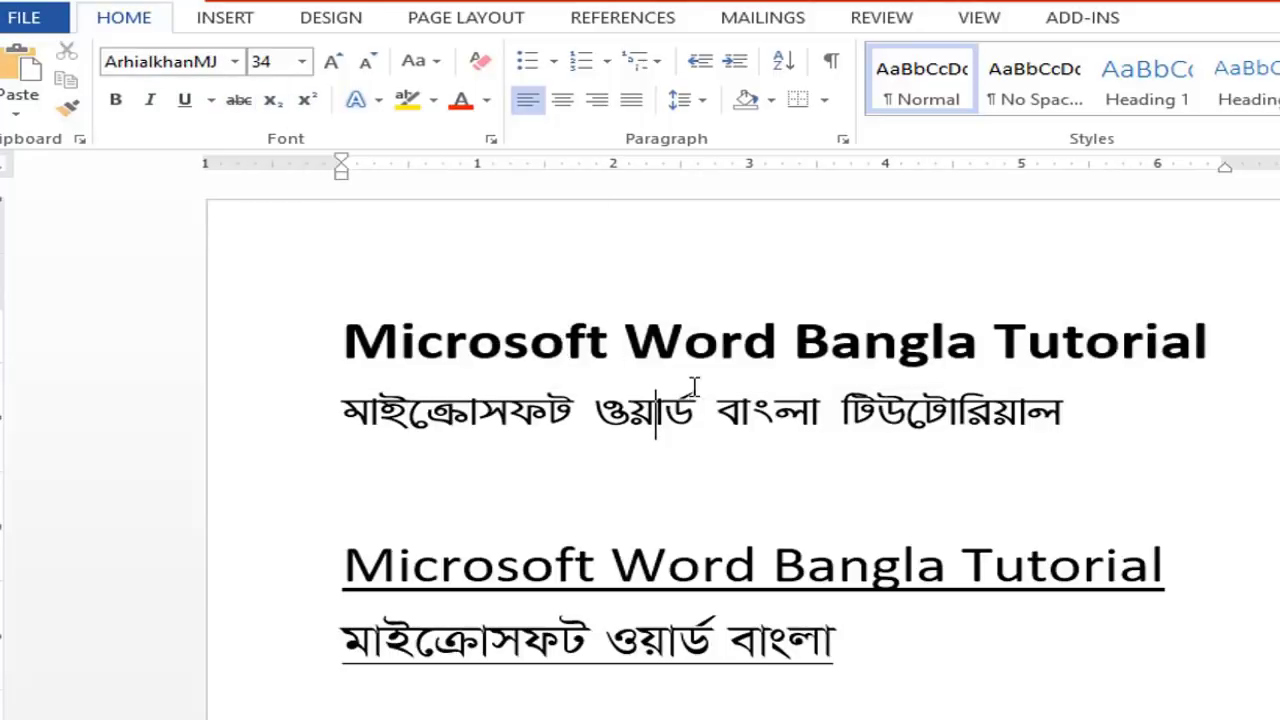
# Make 'utorial' at the title's end subscript, then revert it.
pyautogui.click(1023, 335)
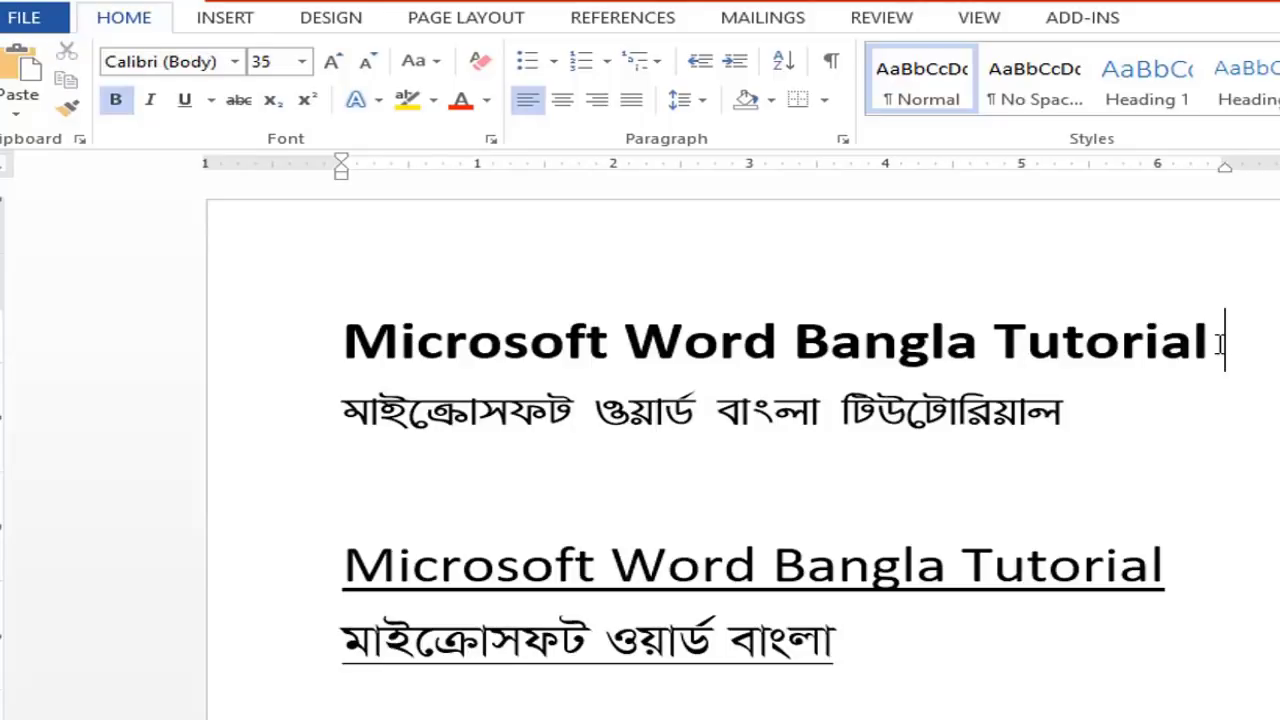
pyautogui.press('Left')
pyautogui.press('Left')
pyautogui.press('Left')
pyautogui.moveTo(1221, 335); pyautogui.dragTo(1027, 340)
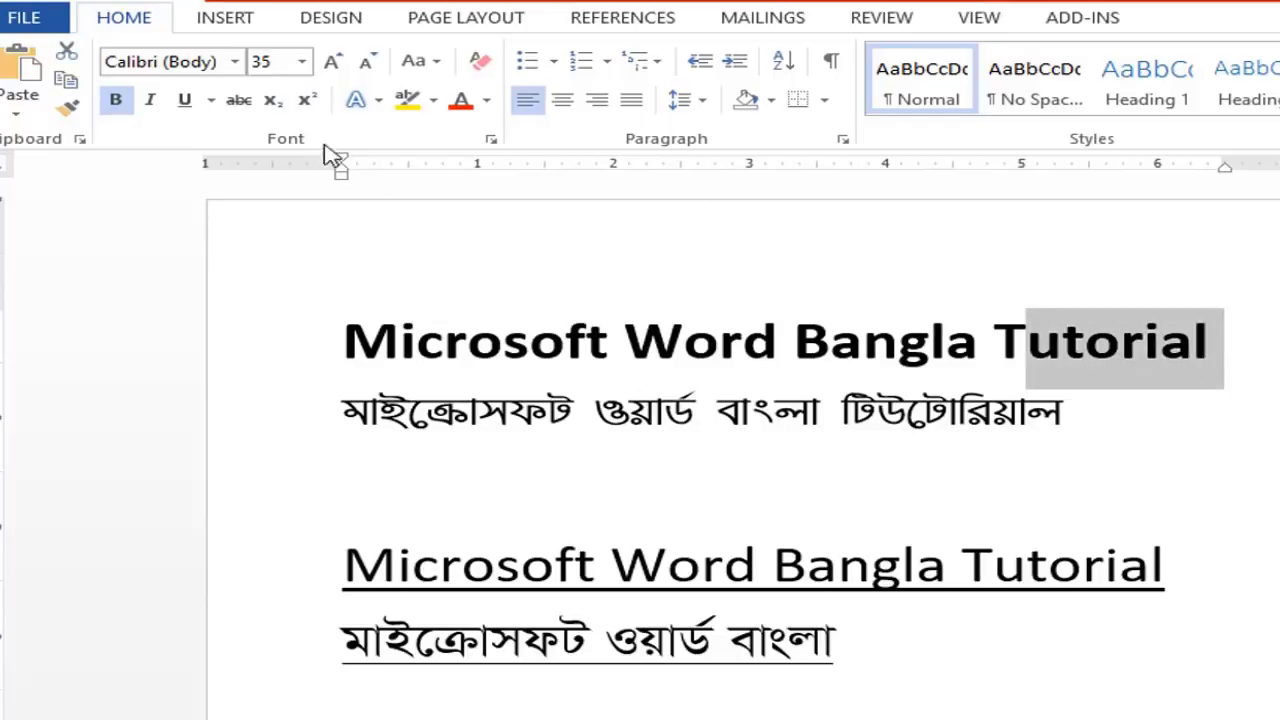
pyautogui.click(272, 101)
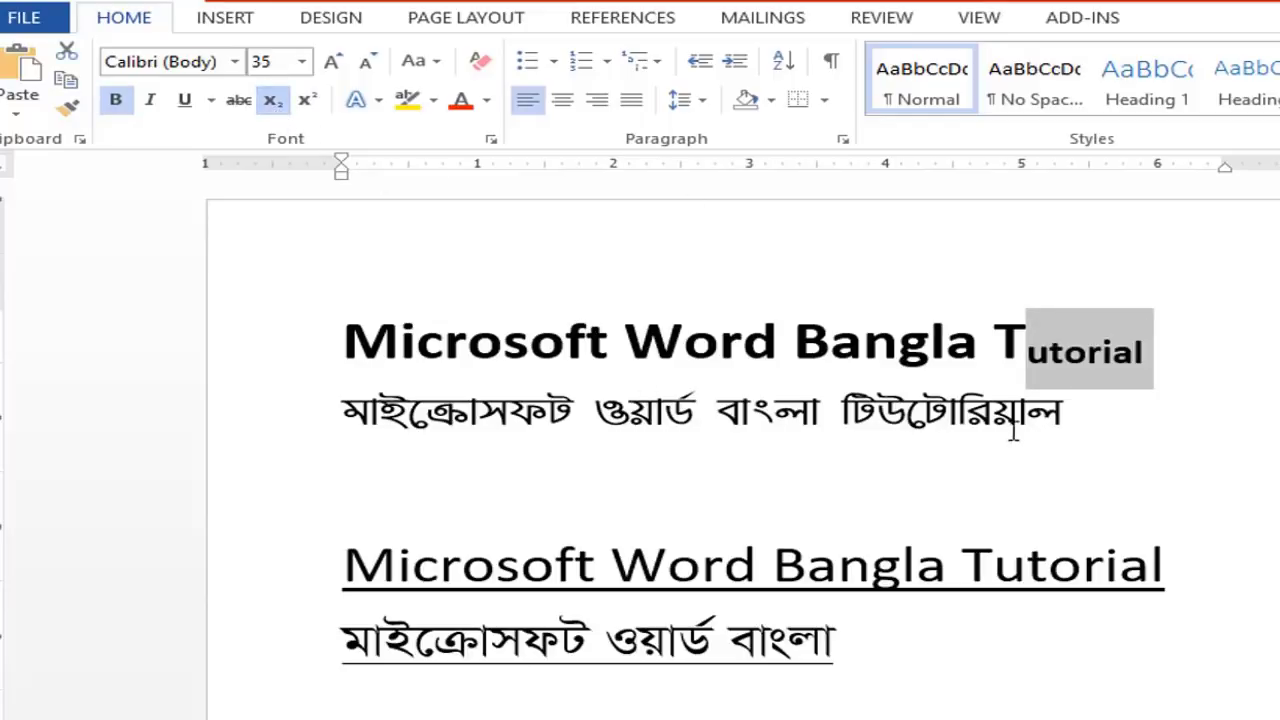
pyautogui.click(272, 101)
# Add a new line reading 102 below the top title.
pyautogui.click(1228, 340)
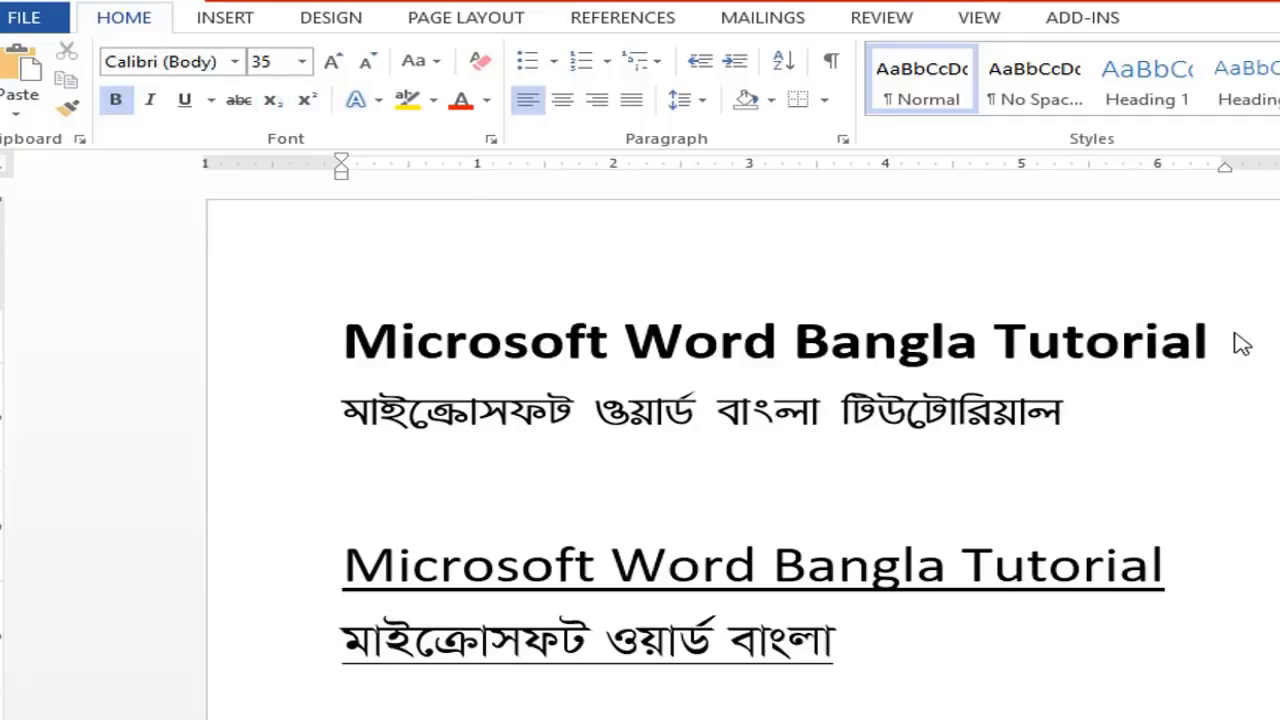
pyautogui.press('Return')
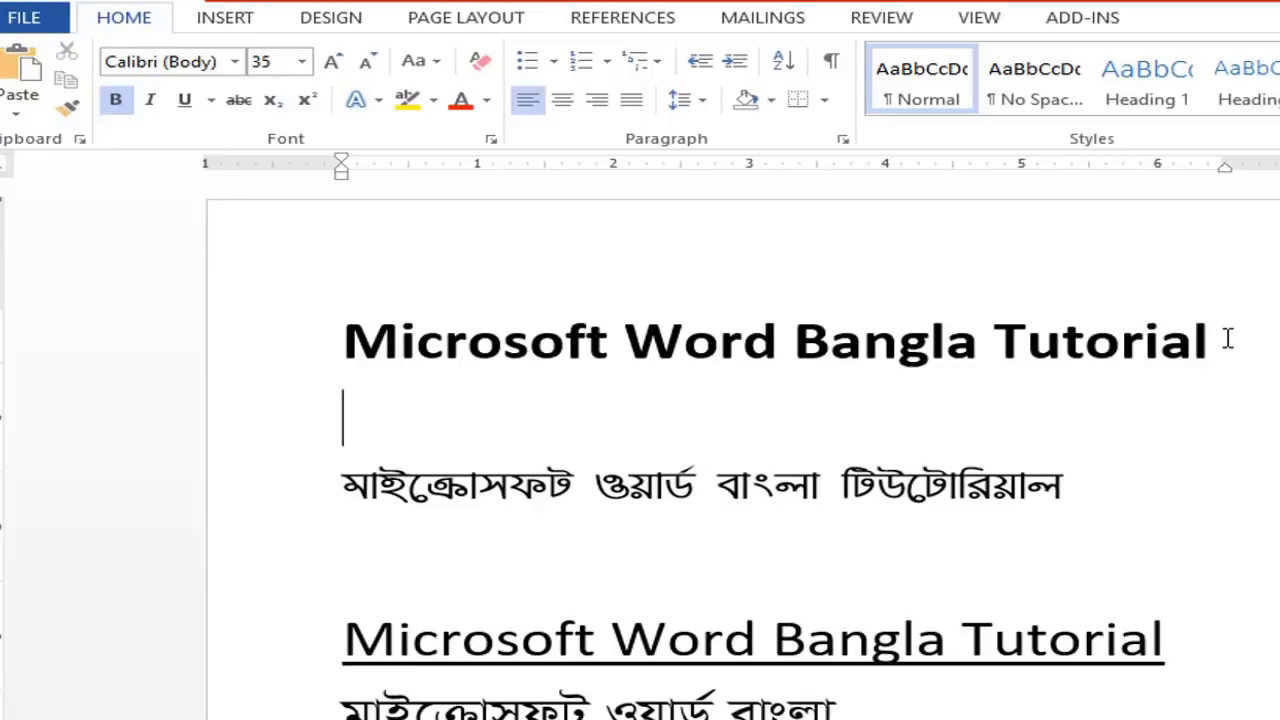
pyautogui.write('102')
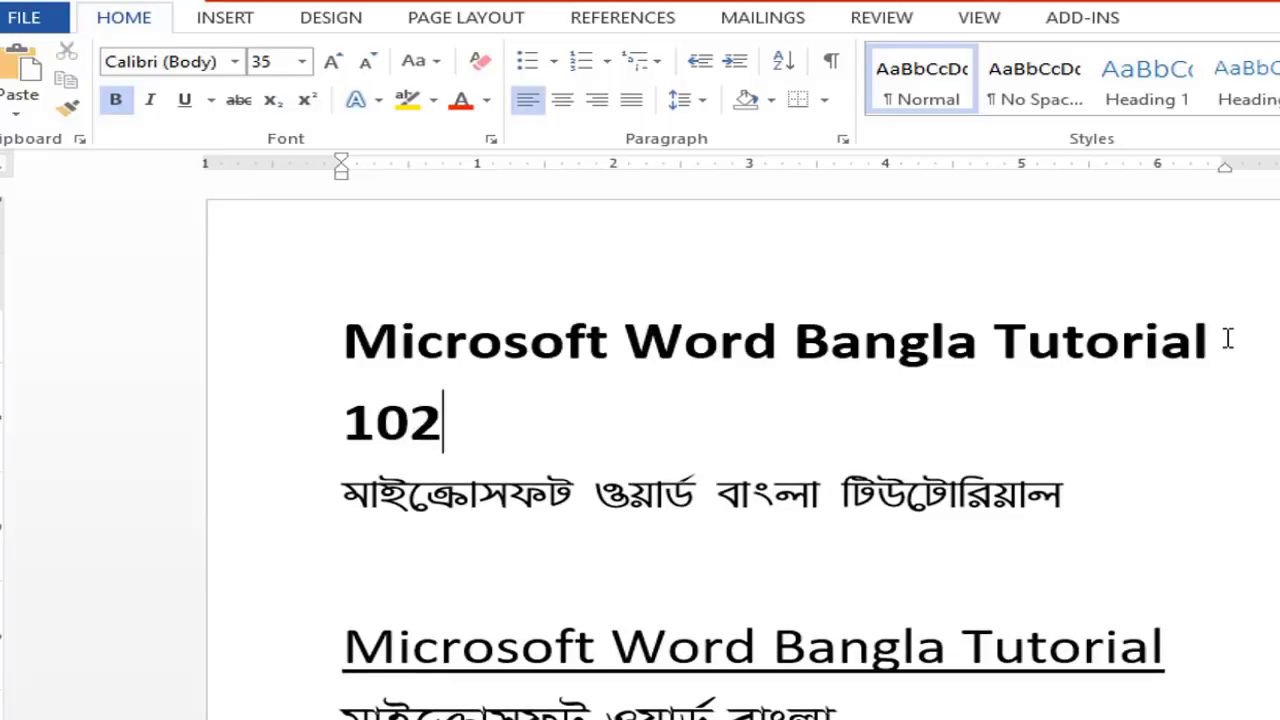
# Toggle subscript on the 2 in 102 via button and Ctrl+=, leaving it normal size.
pyautogui.moveTo(430, 410); pyautogui.dragTo(408, 420)
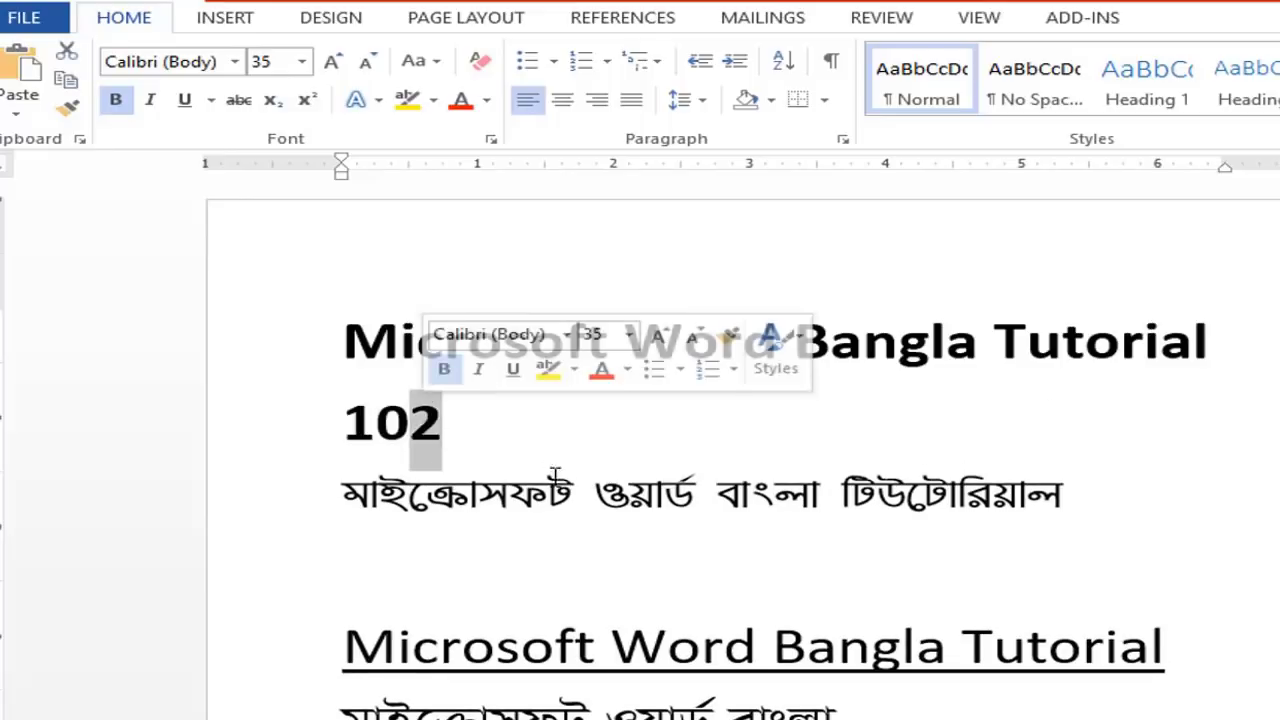
pyautogui.click(274, 104)
pyautogui.click(460, 432)
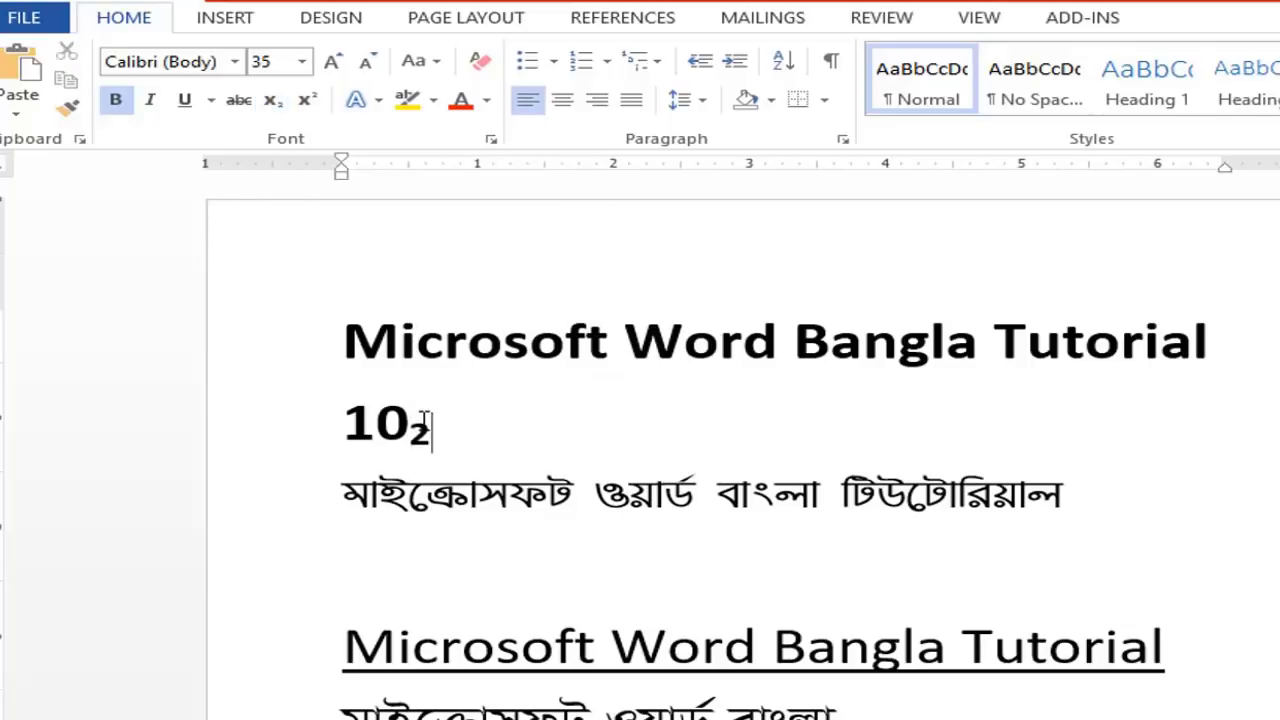
pyautogui.moveTo(446, 432); pyautogui.dragTo(410, 432)
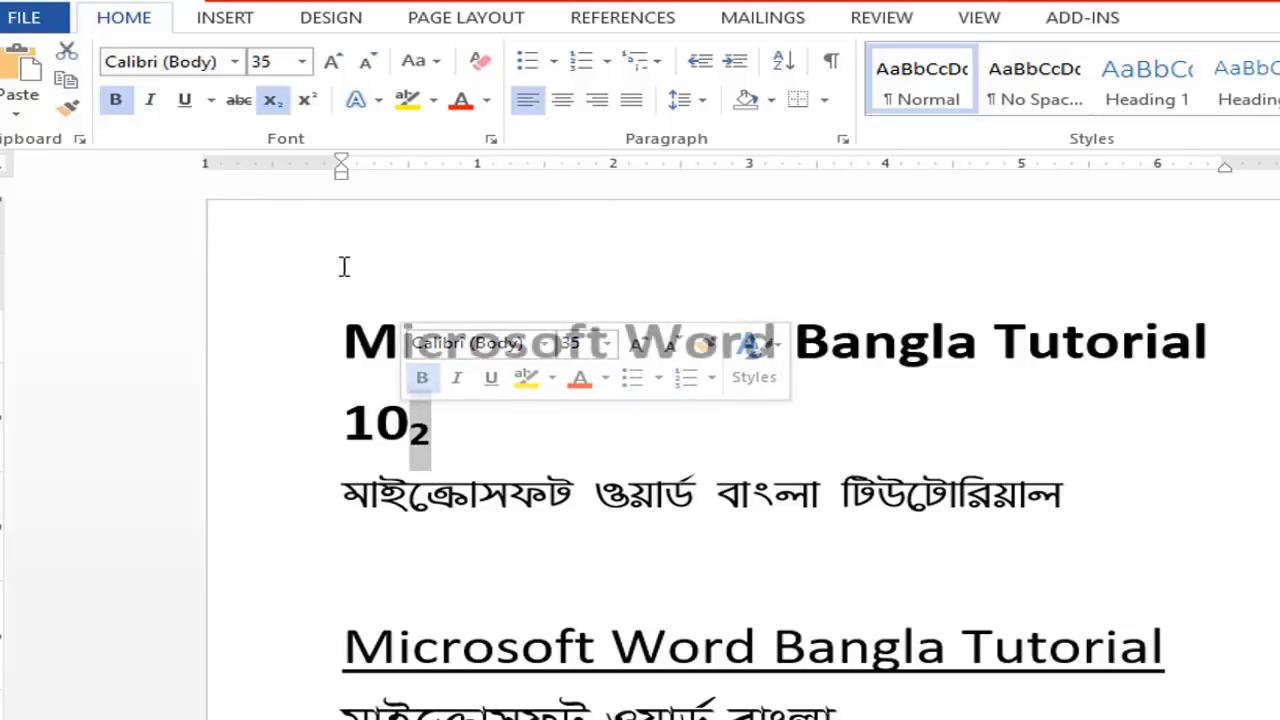
pyautogui.click(276, 103)
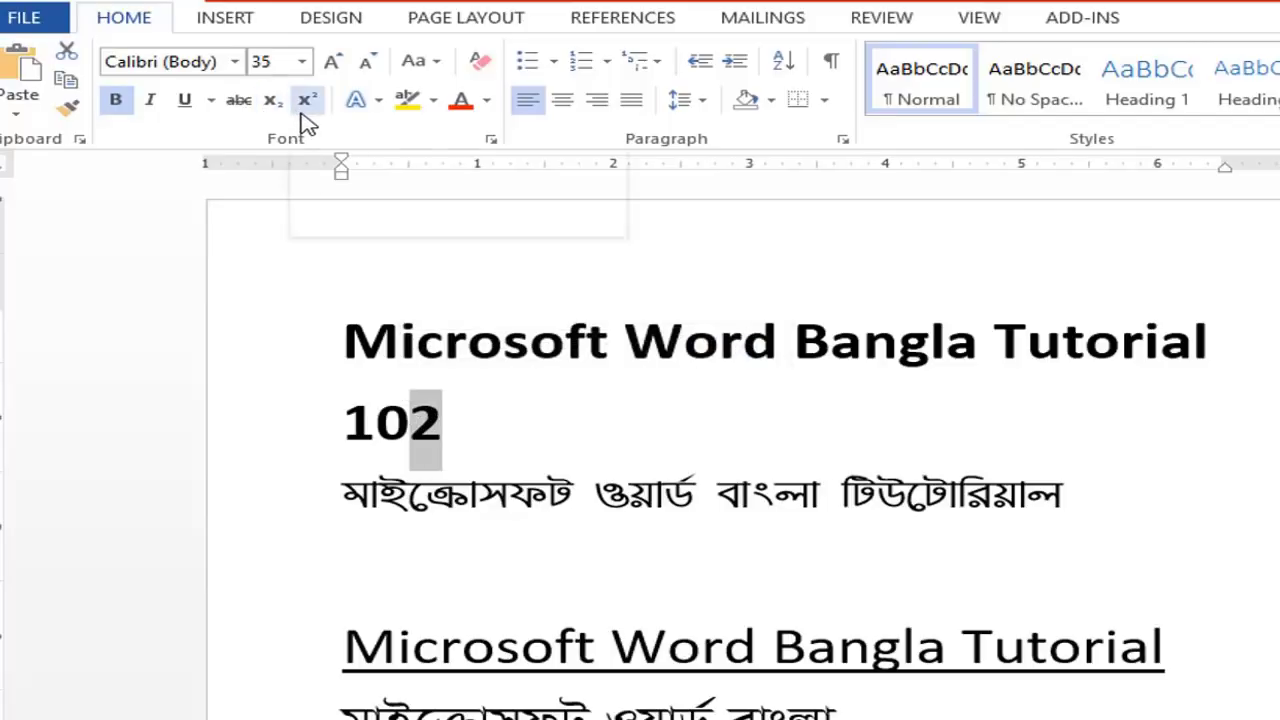
pyautogui.hotkey('ctrl', '=')
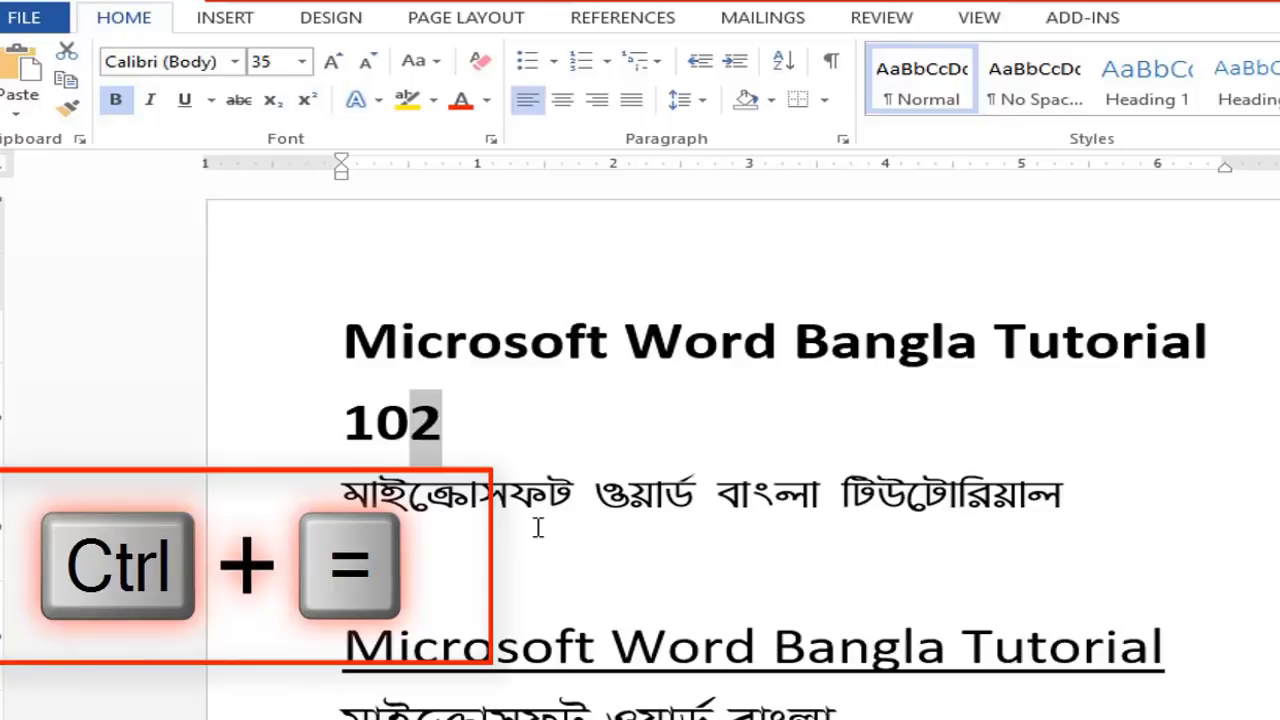
pyautogui.hotkey('ctrl', '=')
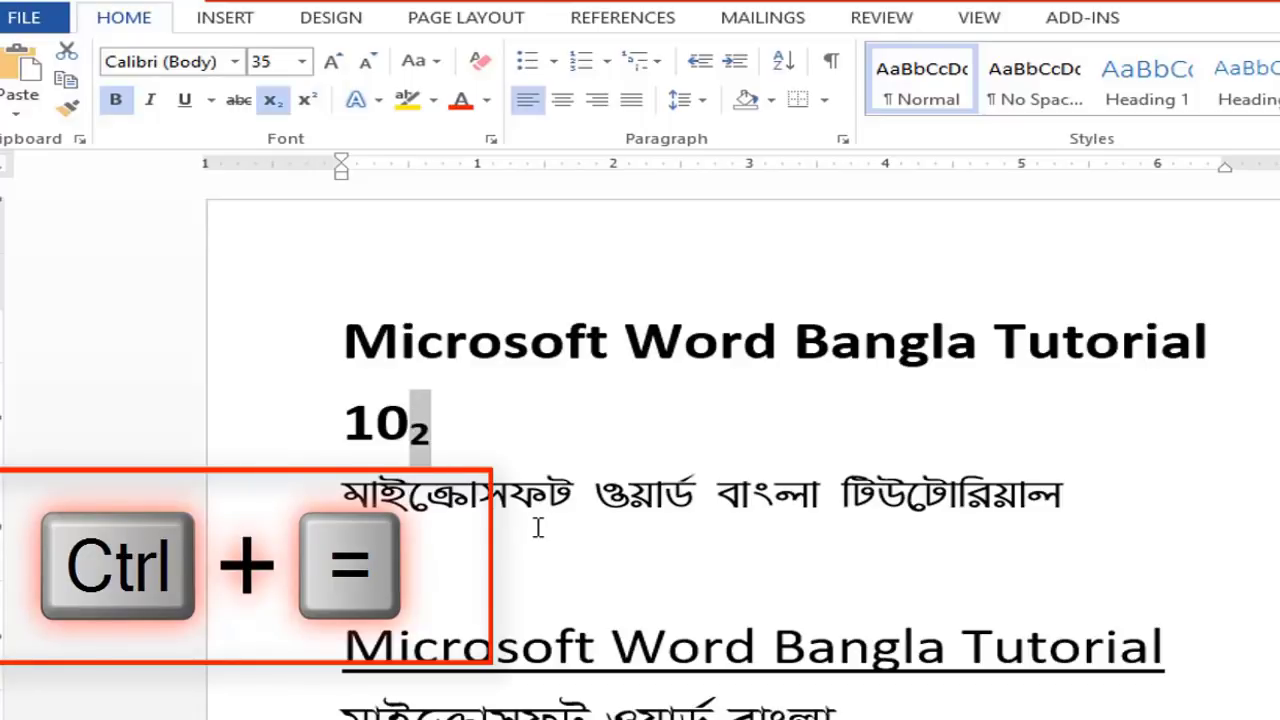
pyautogui.hotkey('ctrl', '=')
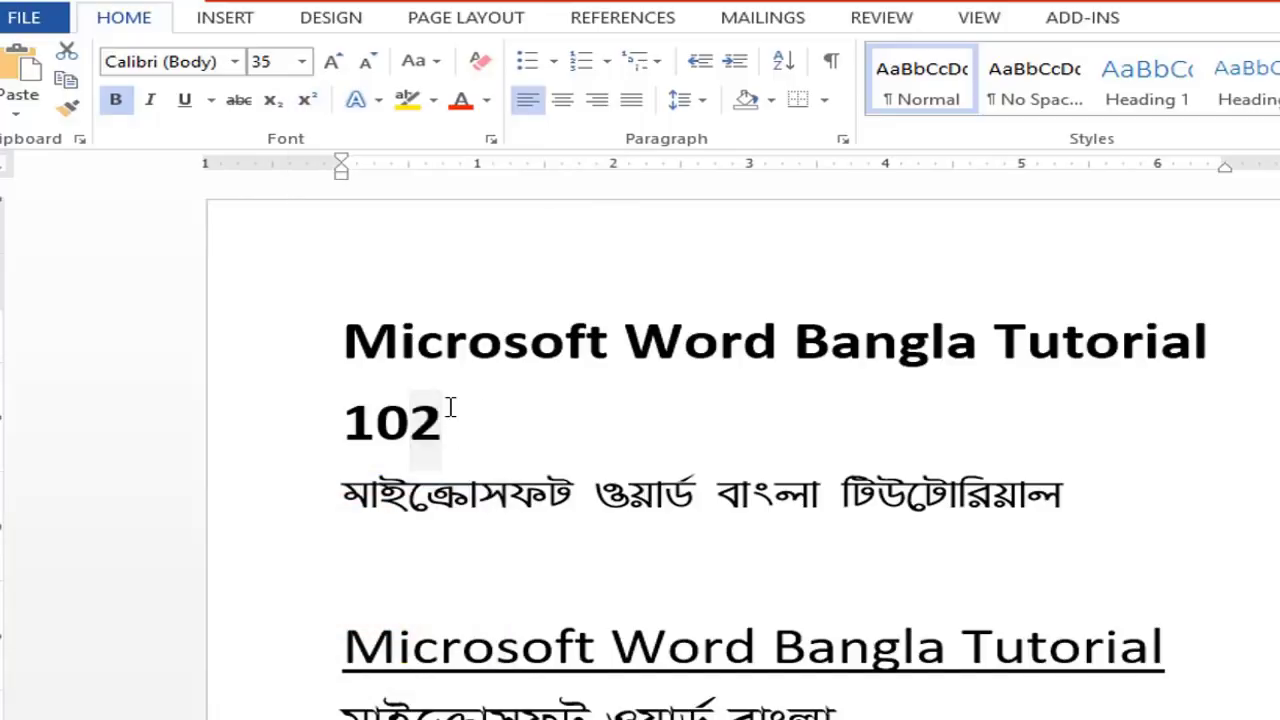
pyautogui.press('End')
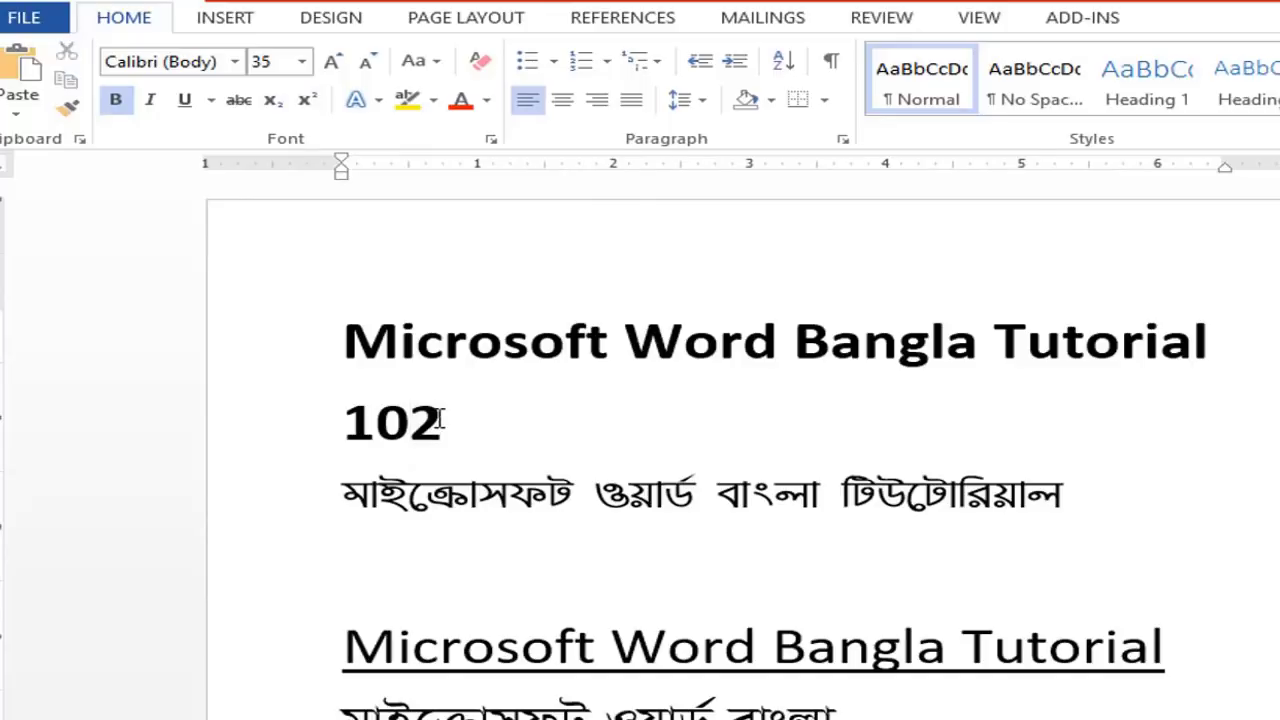
pyautogui.moveTo(440, 418); pyautogui.dragTo(413, 425)
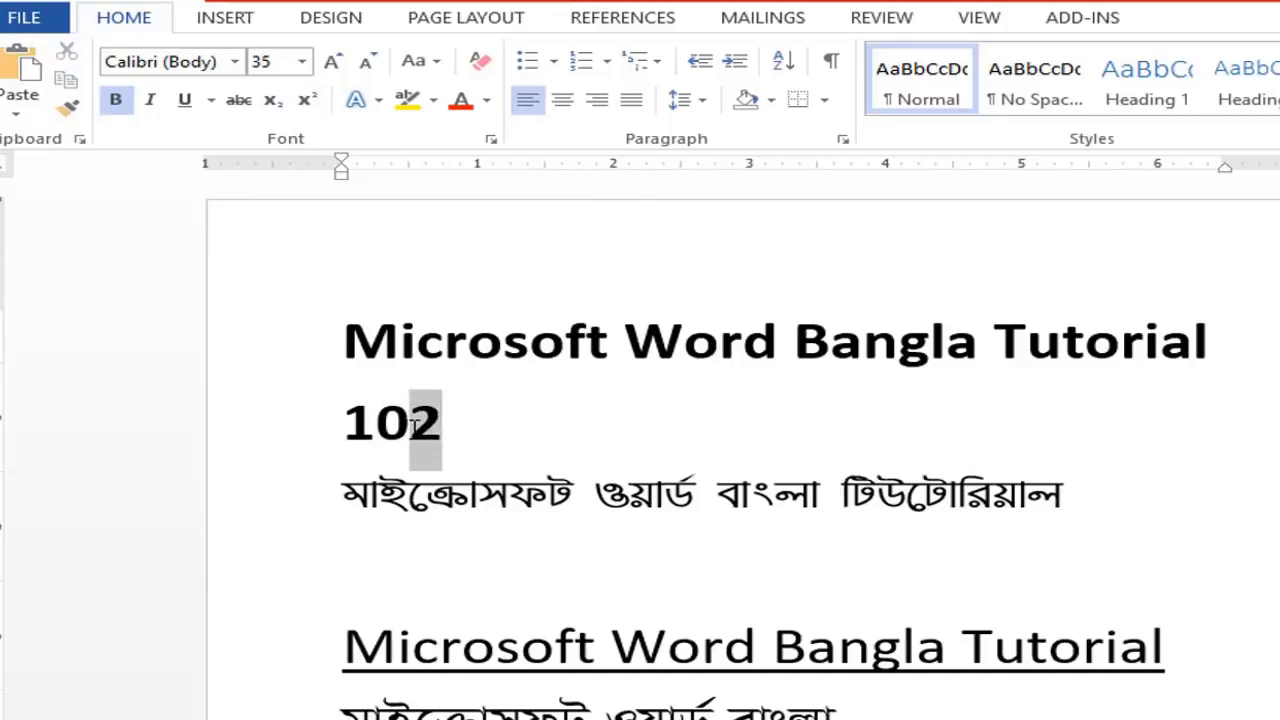
pyautogui.click(307, 99)
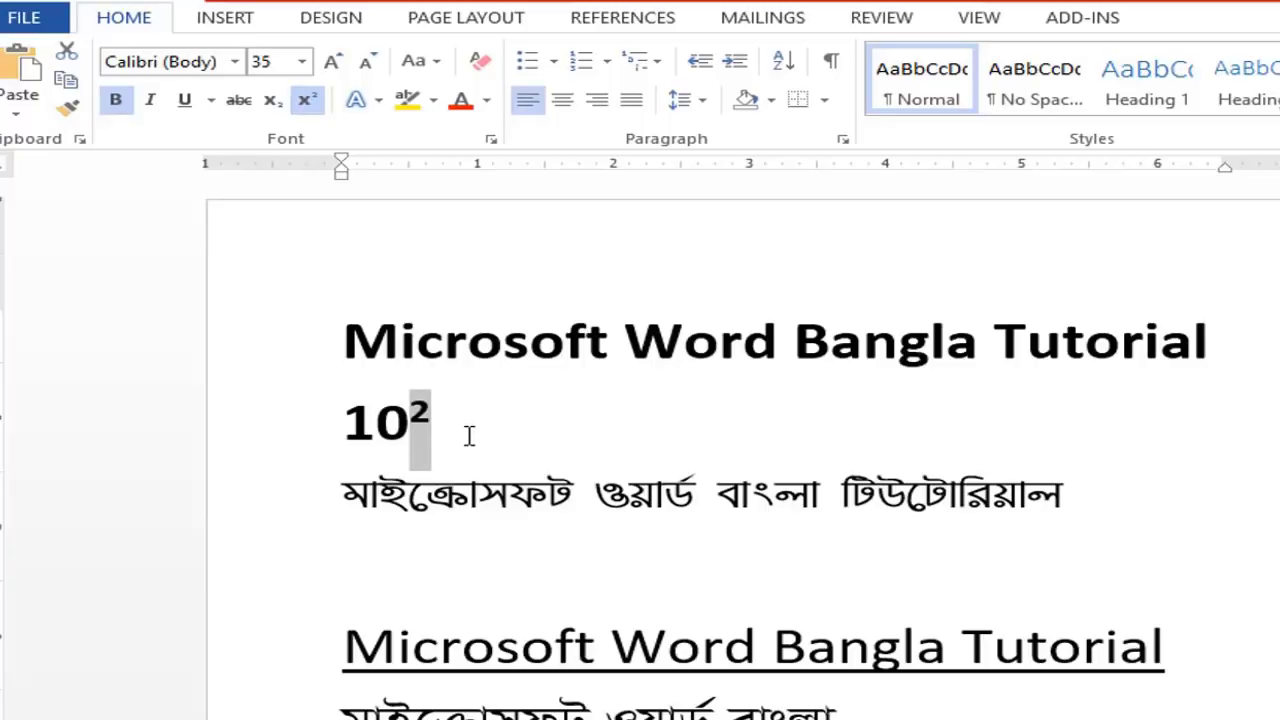
pyautogui.click(307, 99)
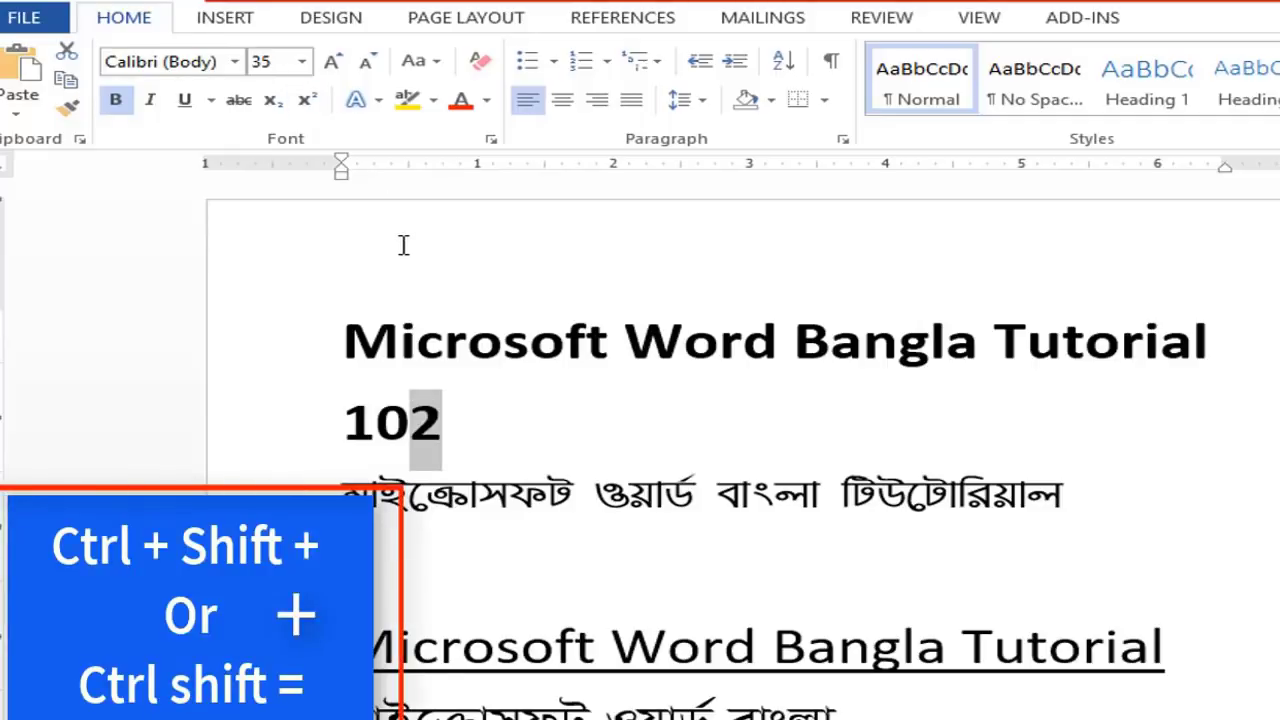
pyautogui.hotkey('ctrl', 'shift', '=')
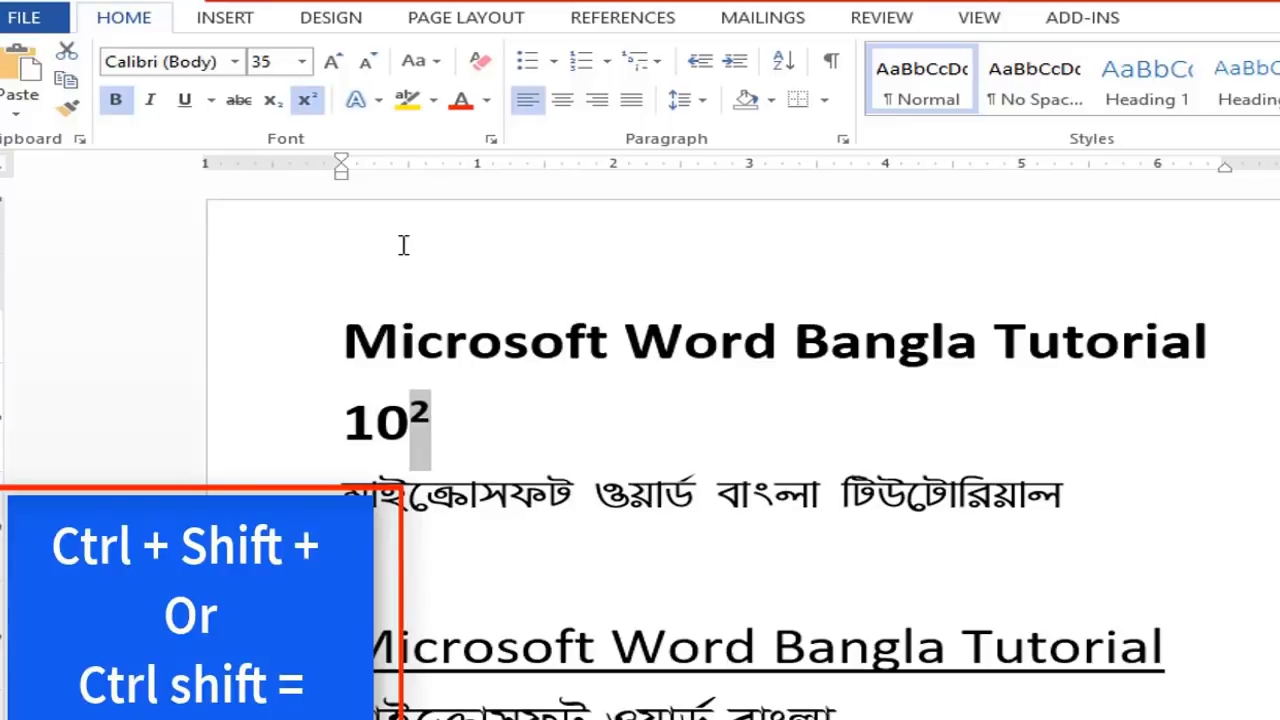
pyautogui.hotkey('ctrl', 'shift', '=')
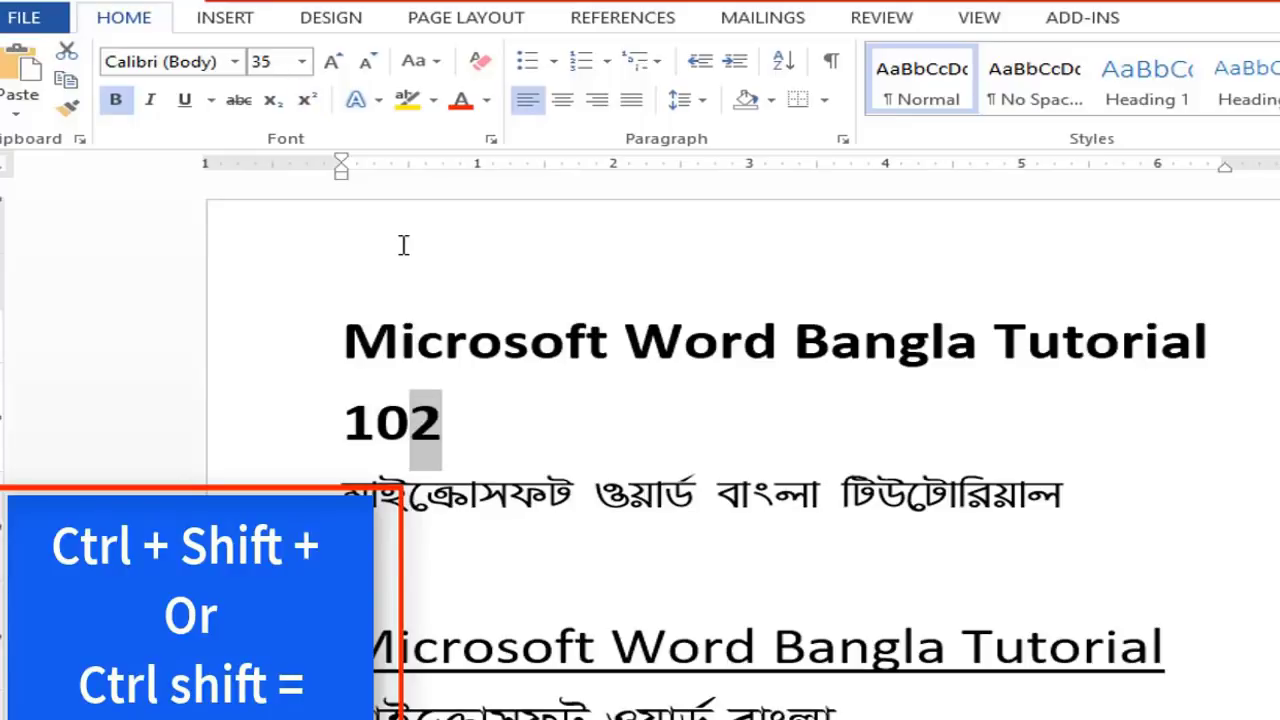
# Apply a blue text effect to 'Microsoft Word Bangla Tutor' in the heading.
pyautogui.click(463, 360)
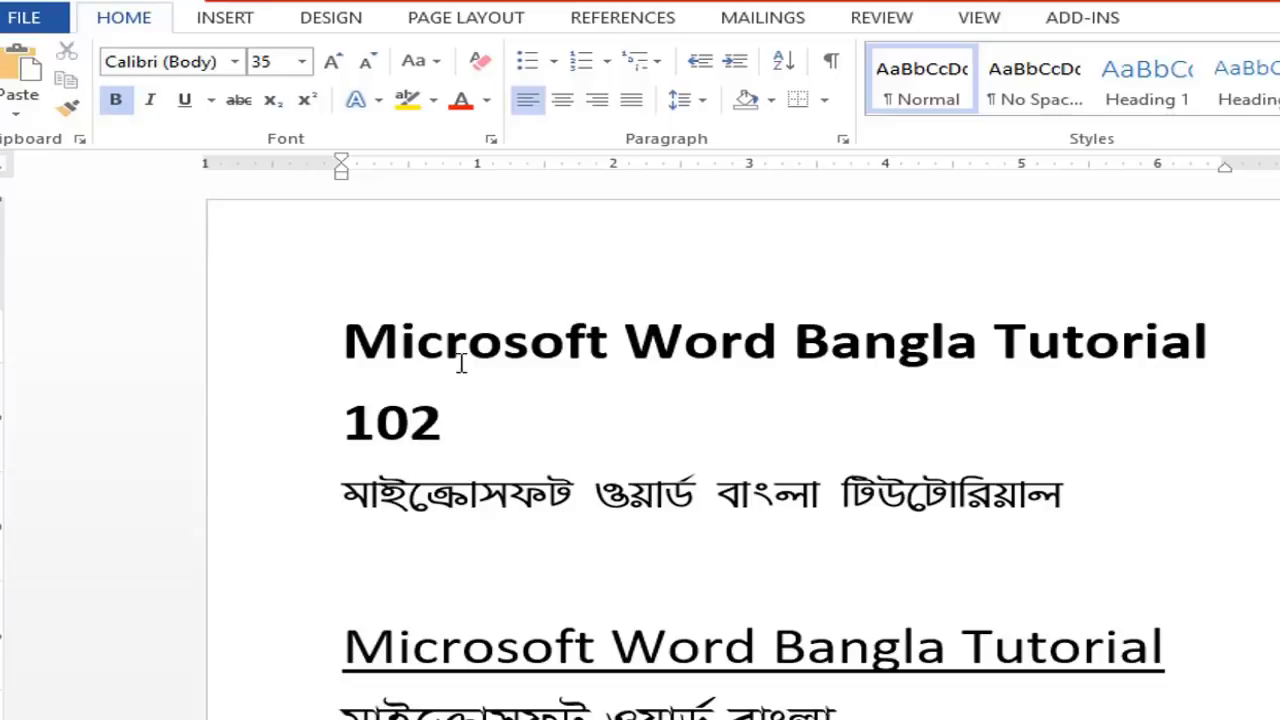
pyautogui.press('Home')
pyautogui.moveTo(547, 345); pyautogui.dragTo(1140, 348)
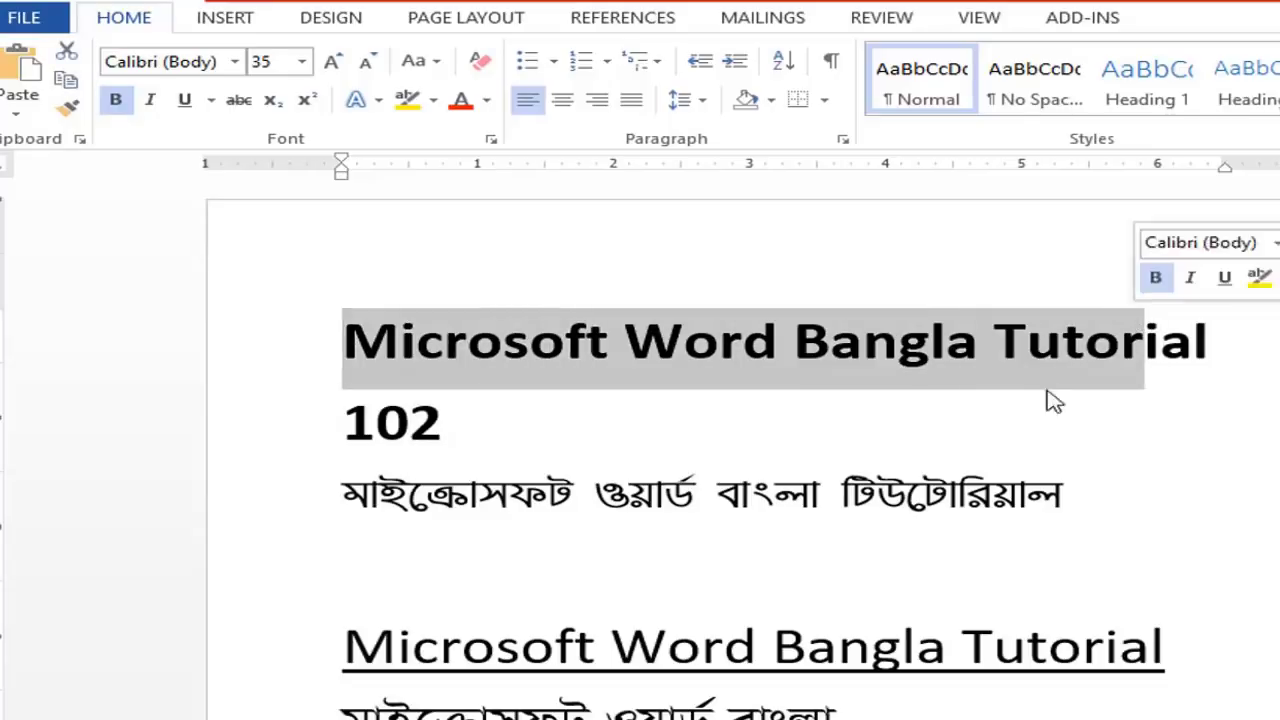
pyautogui.click(380, 101)
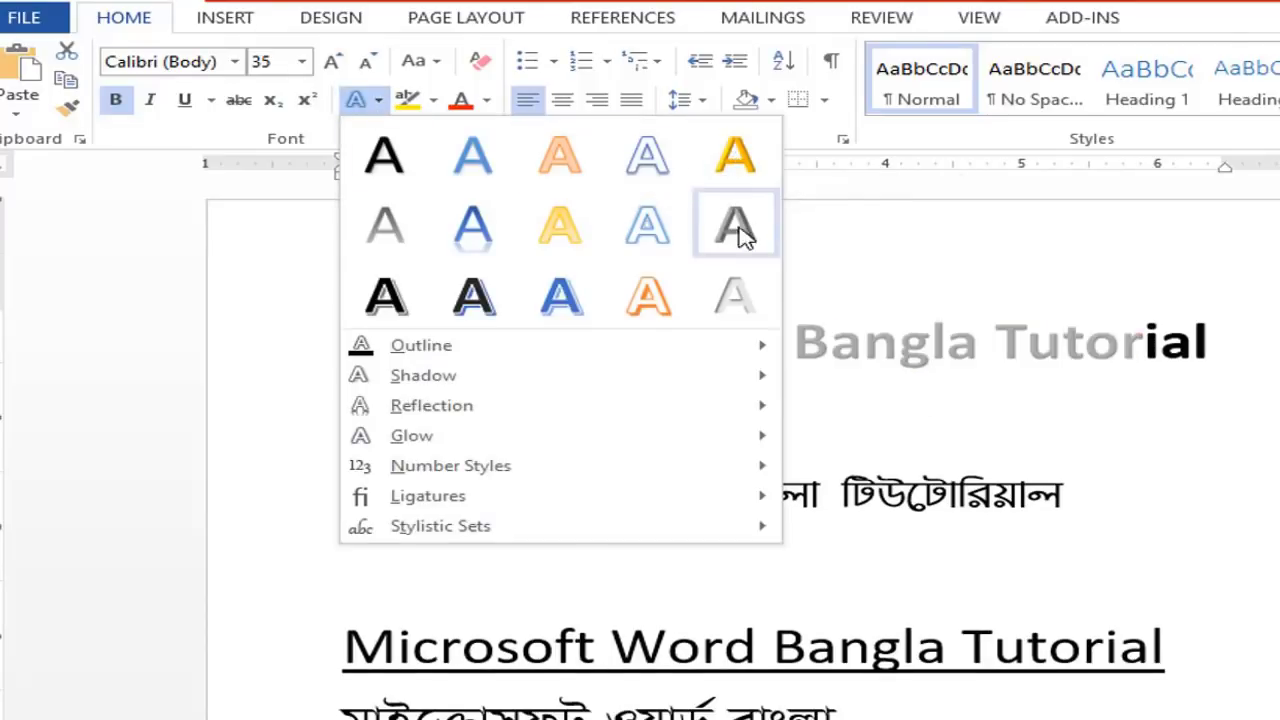
pyautogui.click(578, 305)
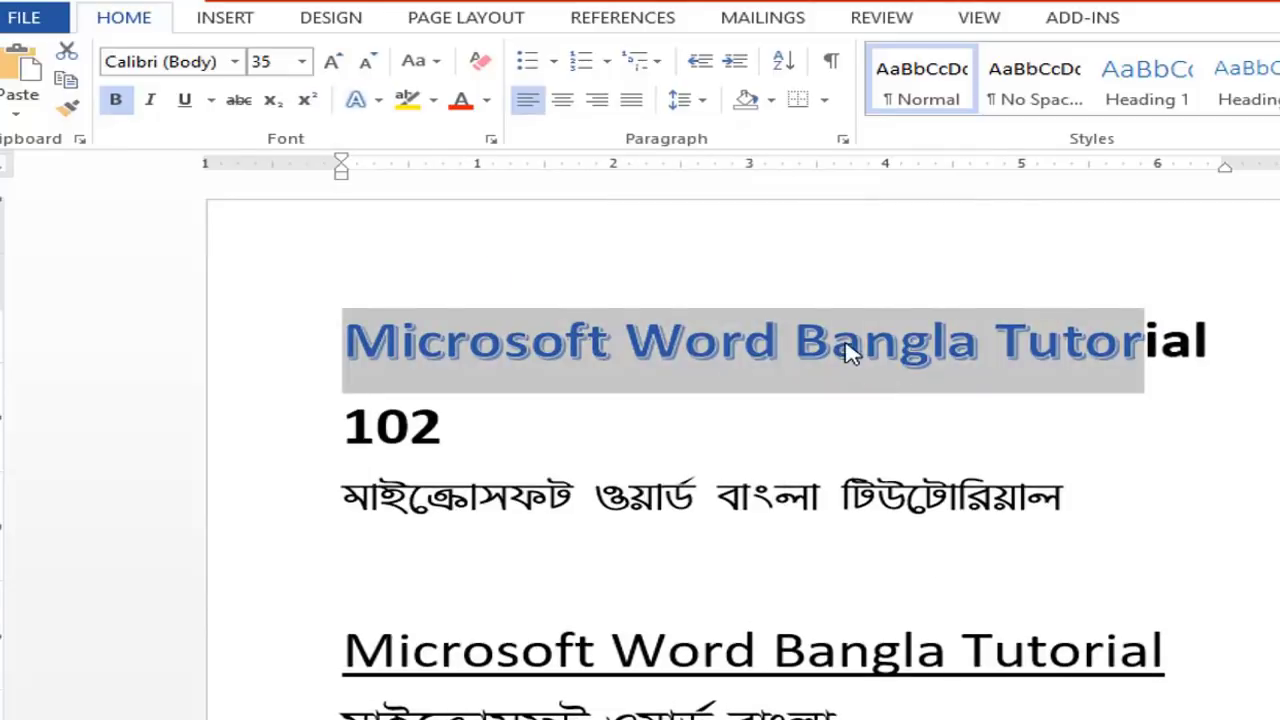
pyautogui.click(830, 345)
pyautogui.click(557, 400)
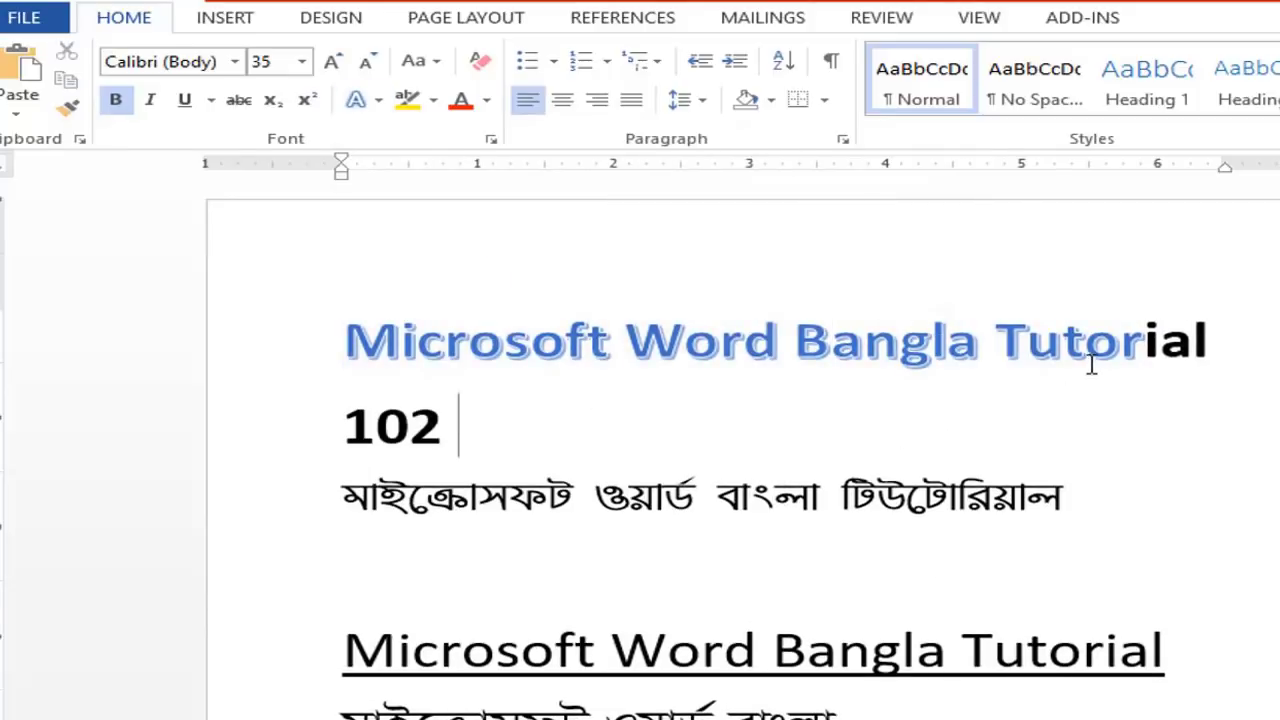
# Add an inner shadow to 'Microsoft Word Bangla'.
pyautogui.moveTo(1212, 345); pyautogui.dragTo(1158, 350)
pyautogui.click(622, 340)
pyautogui.moveTo(347, 340); pyautogui.dragTo(994, 345)
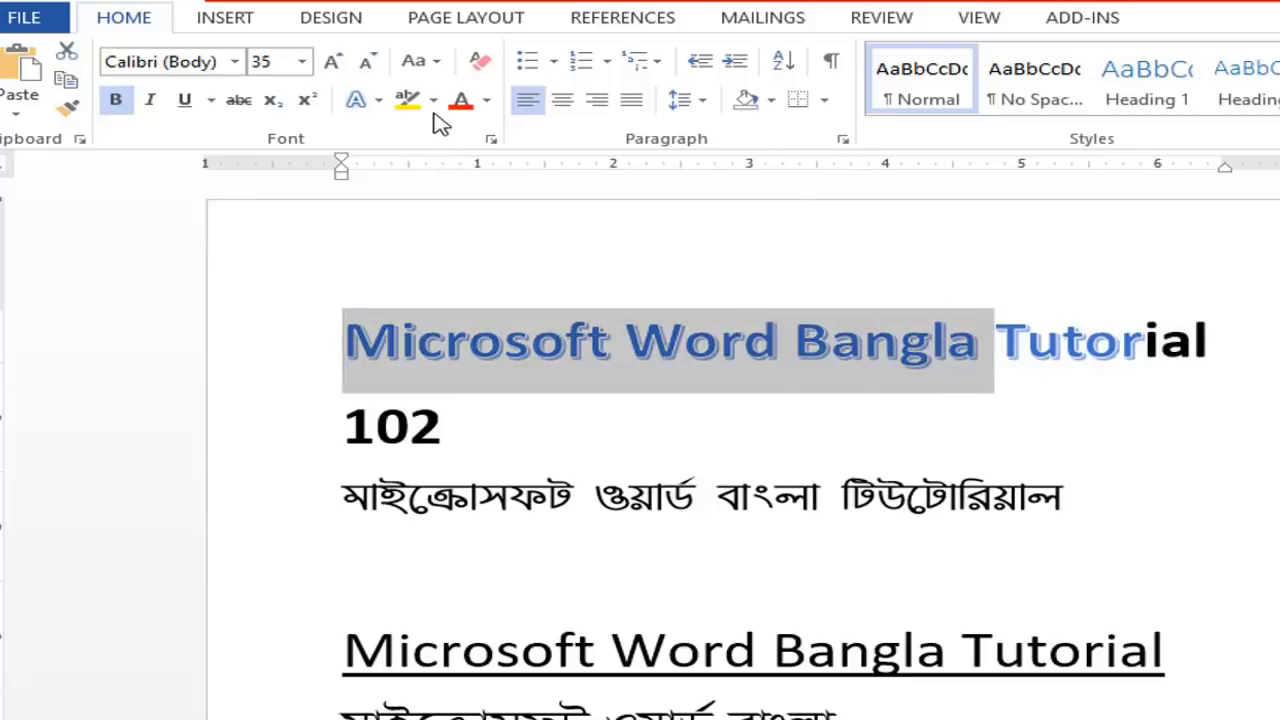
pyautogui.click(378, 102)
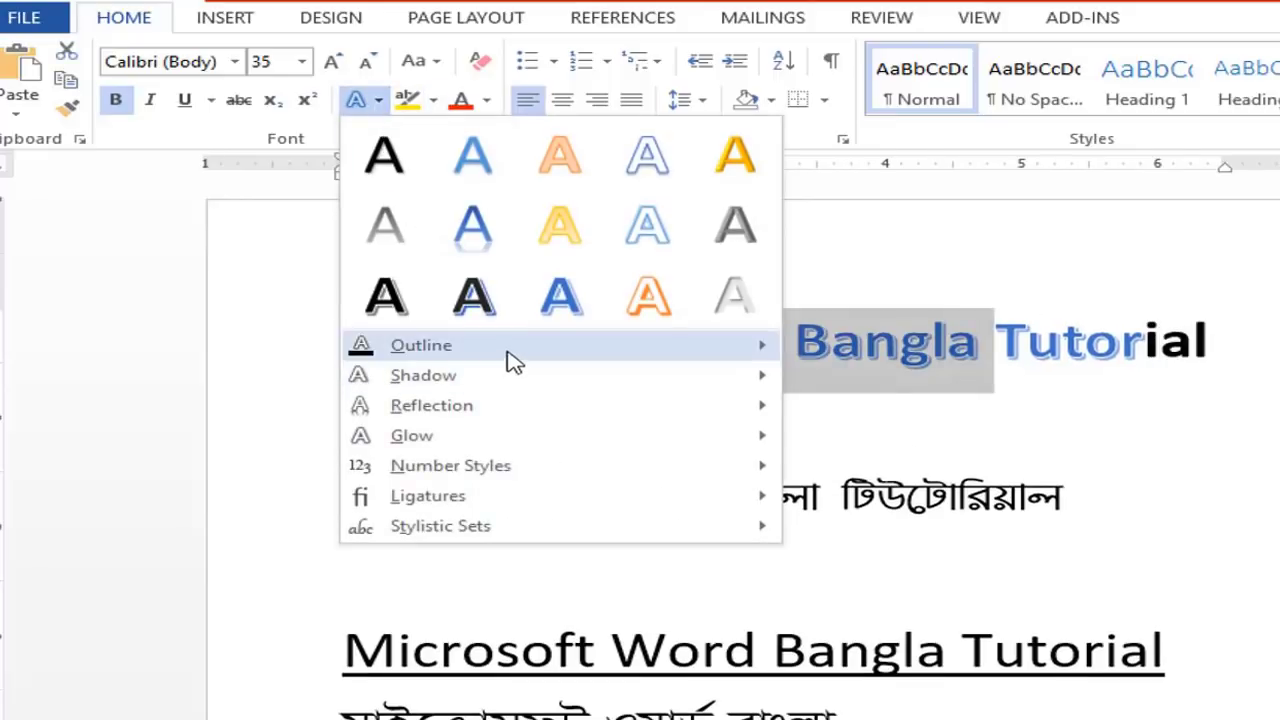
pyautogui.moveTo(578, 375)
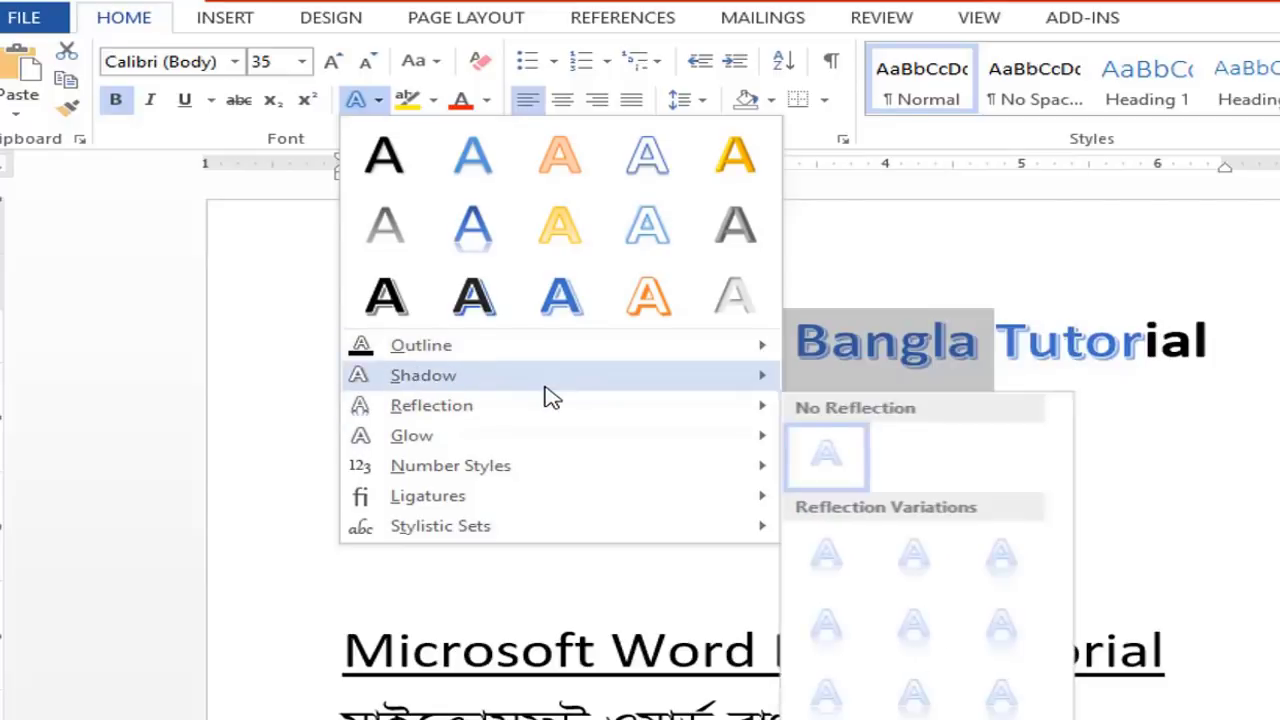
pyautogui.click(933, 586)
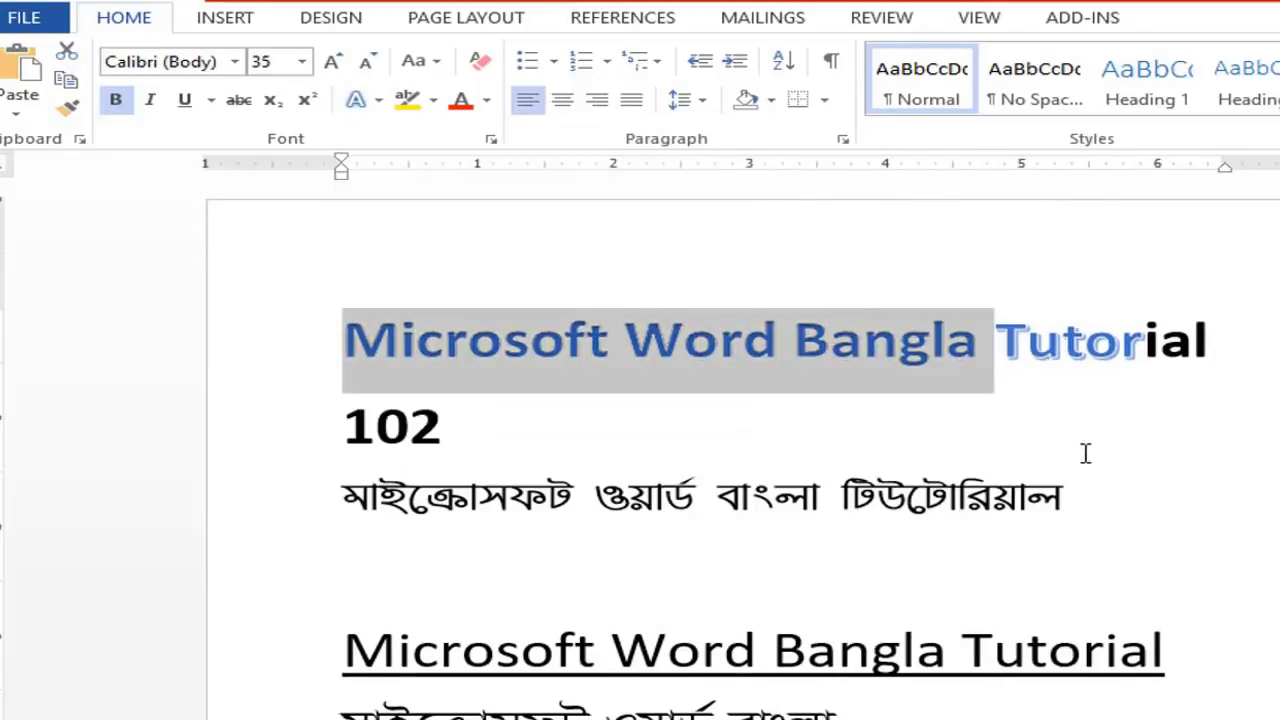
pyautogui.click(378, 100)
pyautogui.moveTo(512, 440)
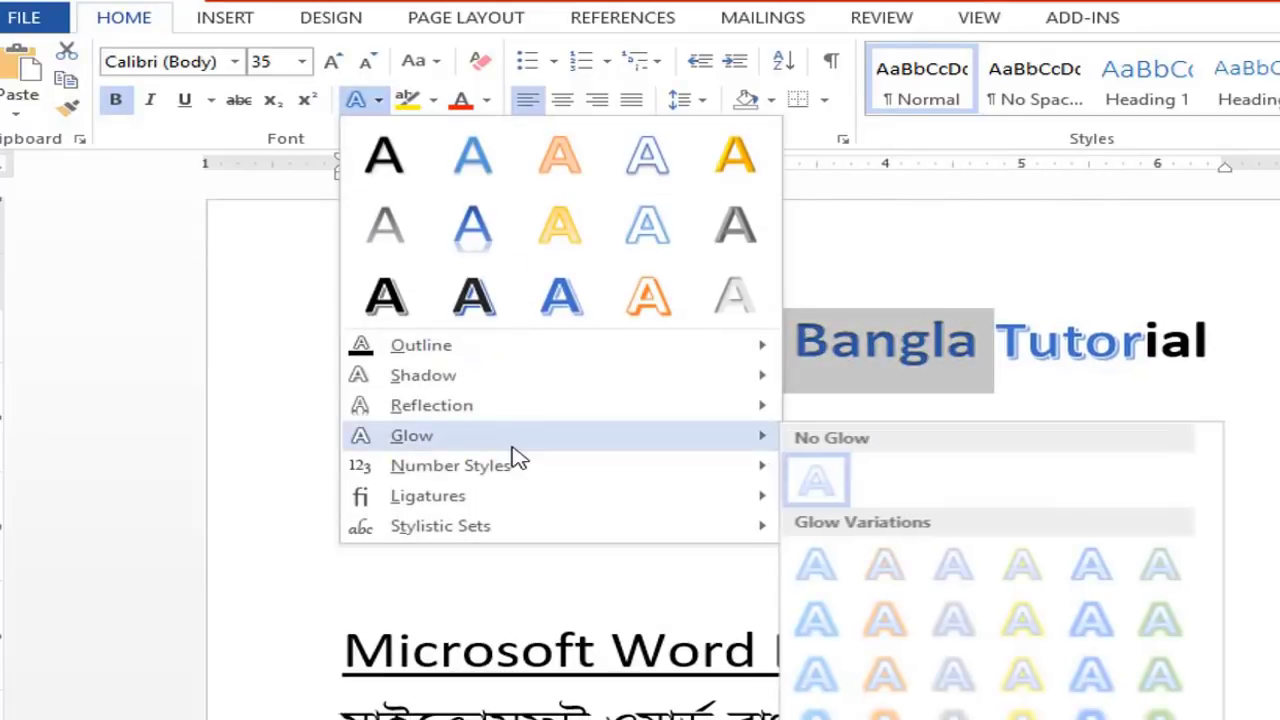
pyautogui.moveTo(555, 415)
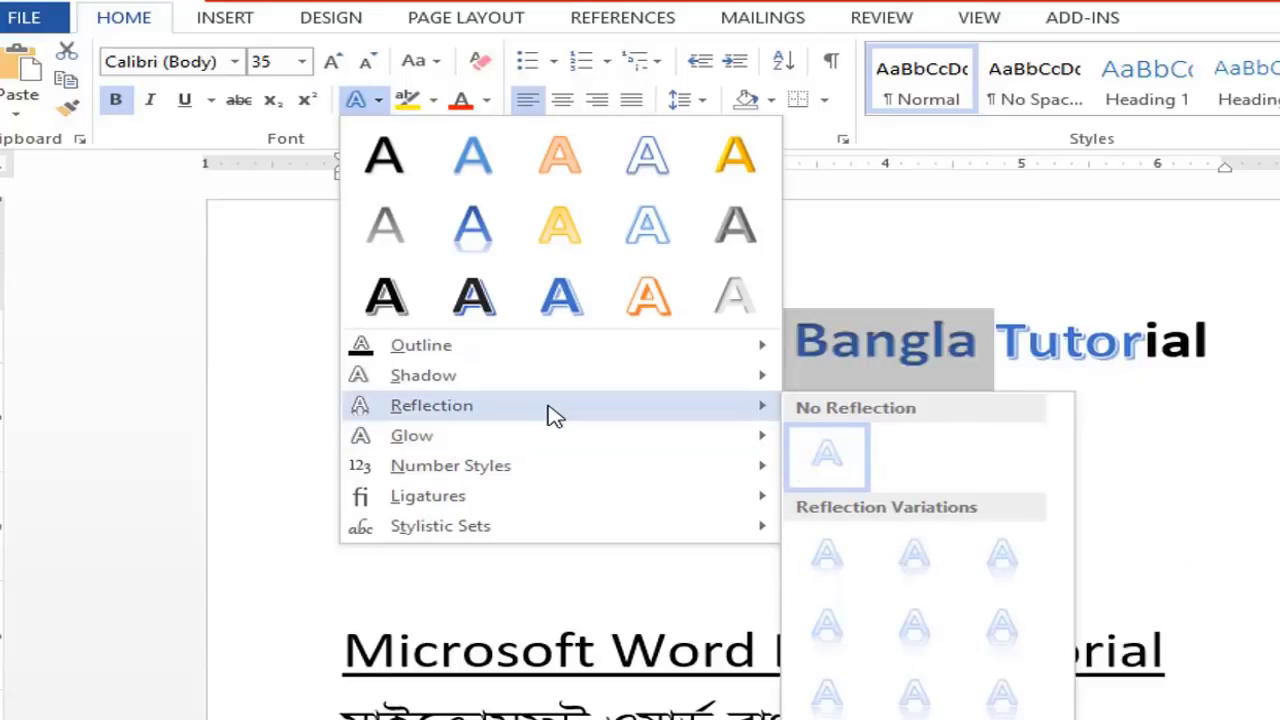
# Apply a dark green text highlight to the Bangla word মাইক্রোসফট below '102'.
pyautogui.click(930, 362)
pyautogui.doubleClick(460, 497)
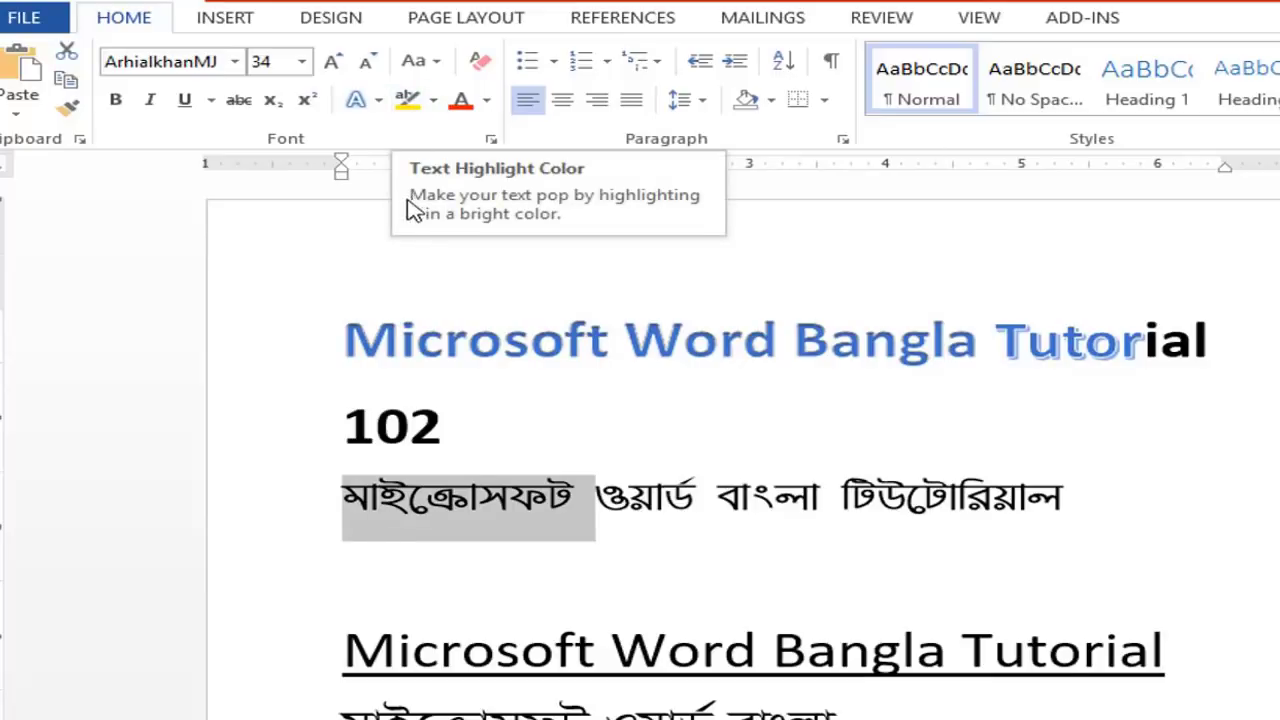
pyautogui.click(433, 100)
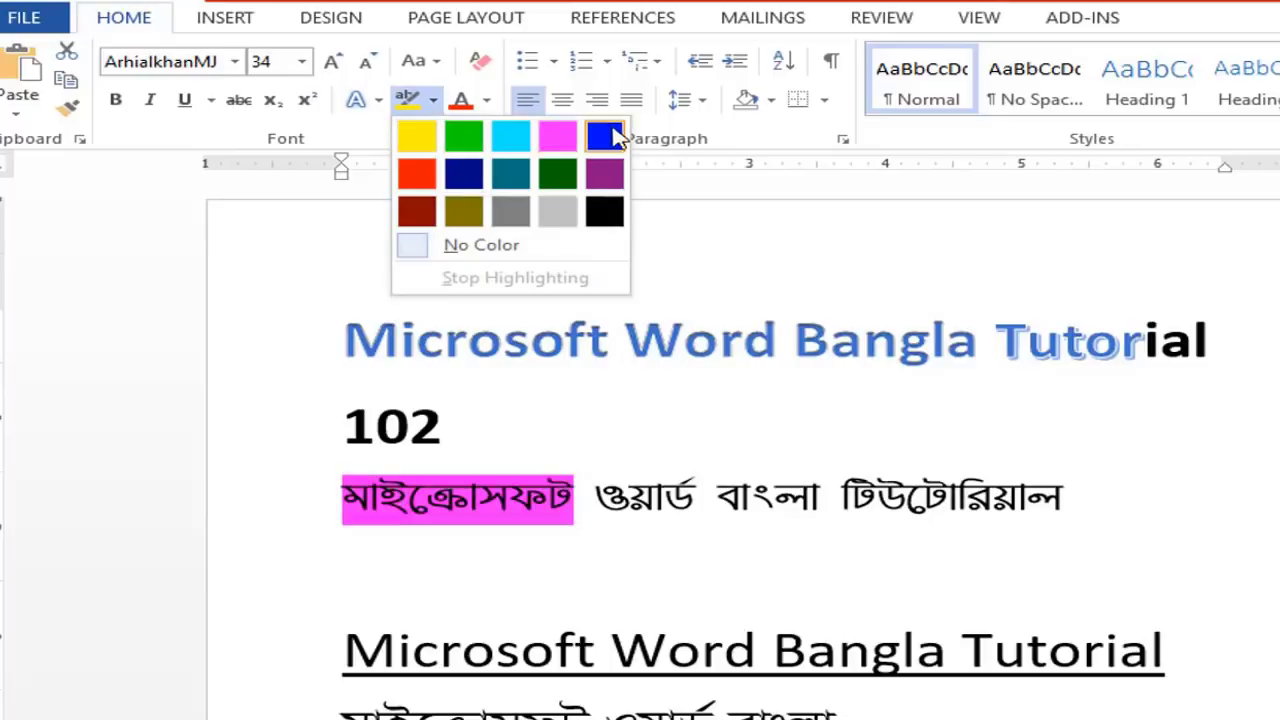
pyautogui.click(557, 174)
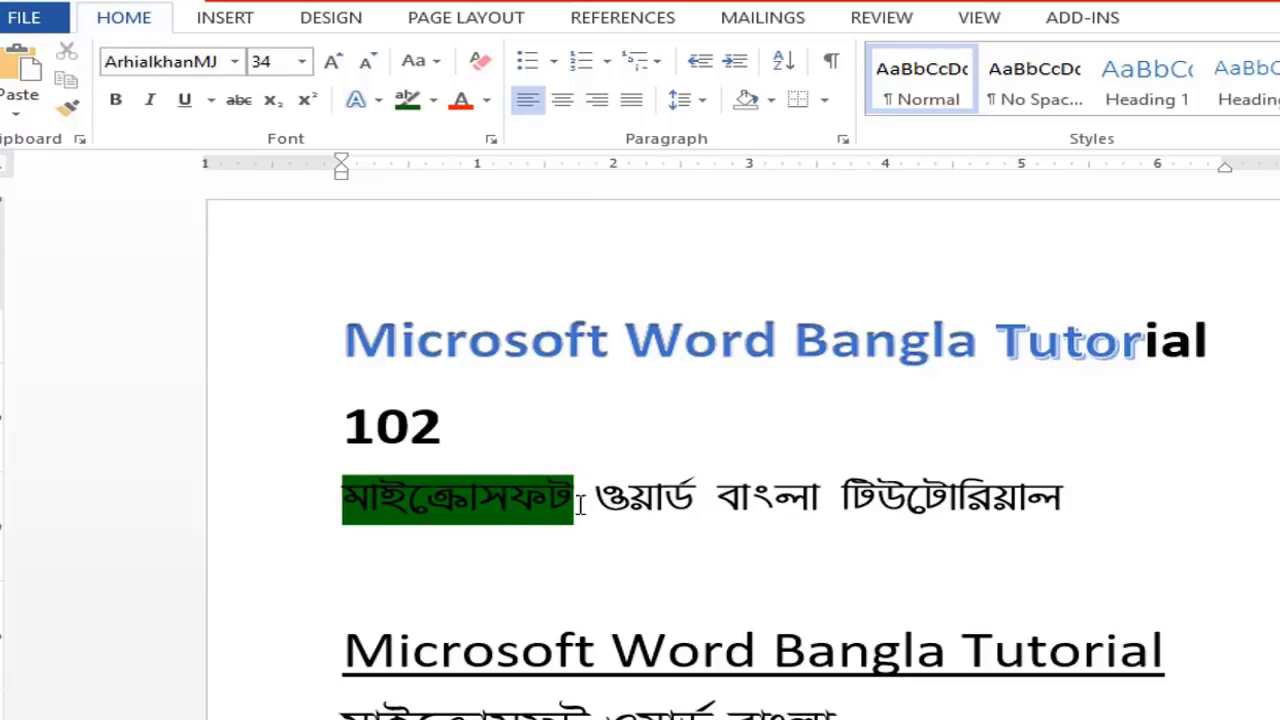
pyautogui.moveTo(372, 498); pyautogui.dragTo(508, 500)
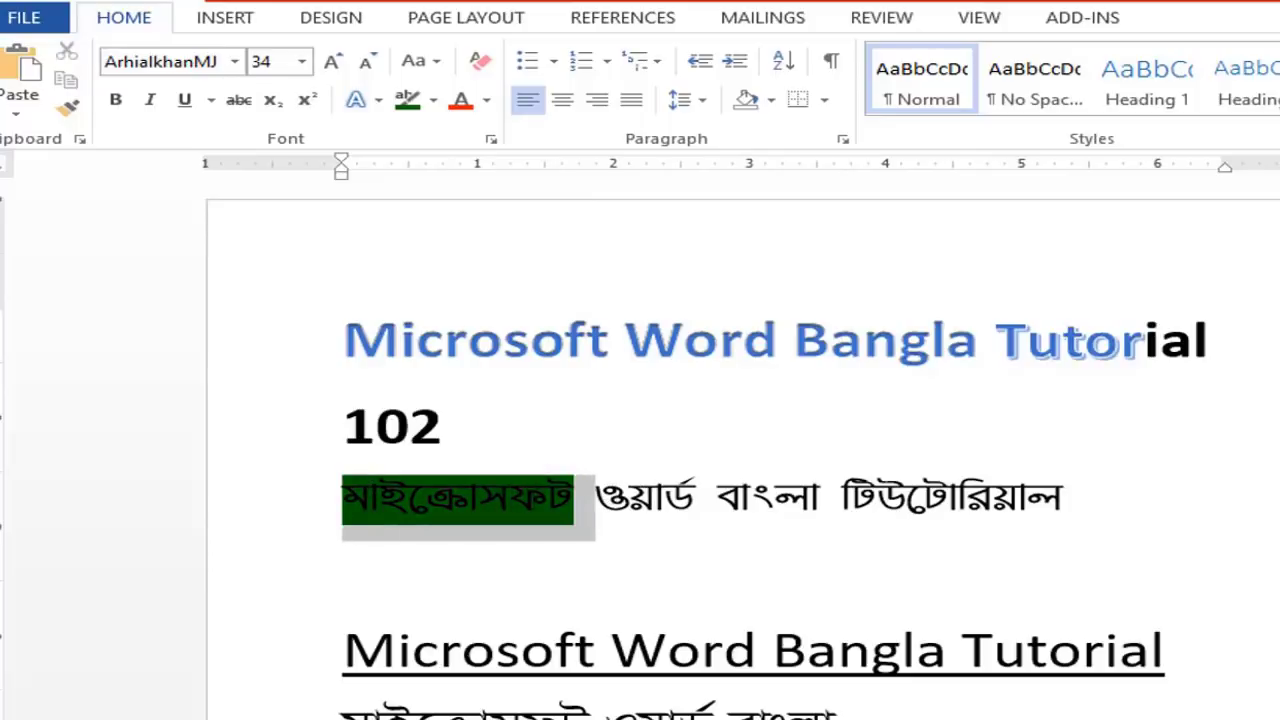
pyautogui.click(427, 500)
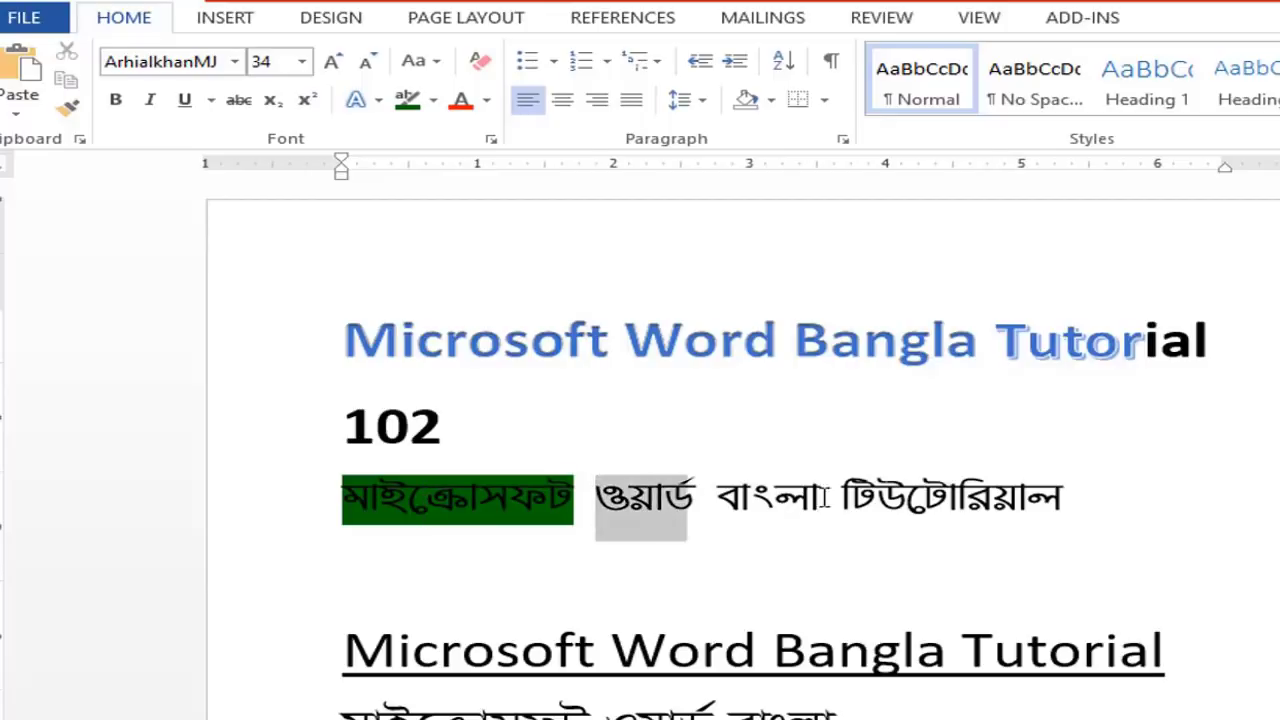
# Select the Bangla words after মাইক্রোসফট through টিউ and browse More Colors without choosing.
pyautogui.moveTo(597, 500); pyautogui.dragTo(925, 540)
pyautogui.click(488, 101)
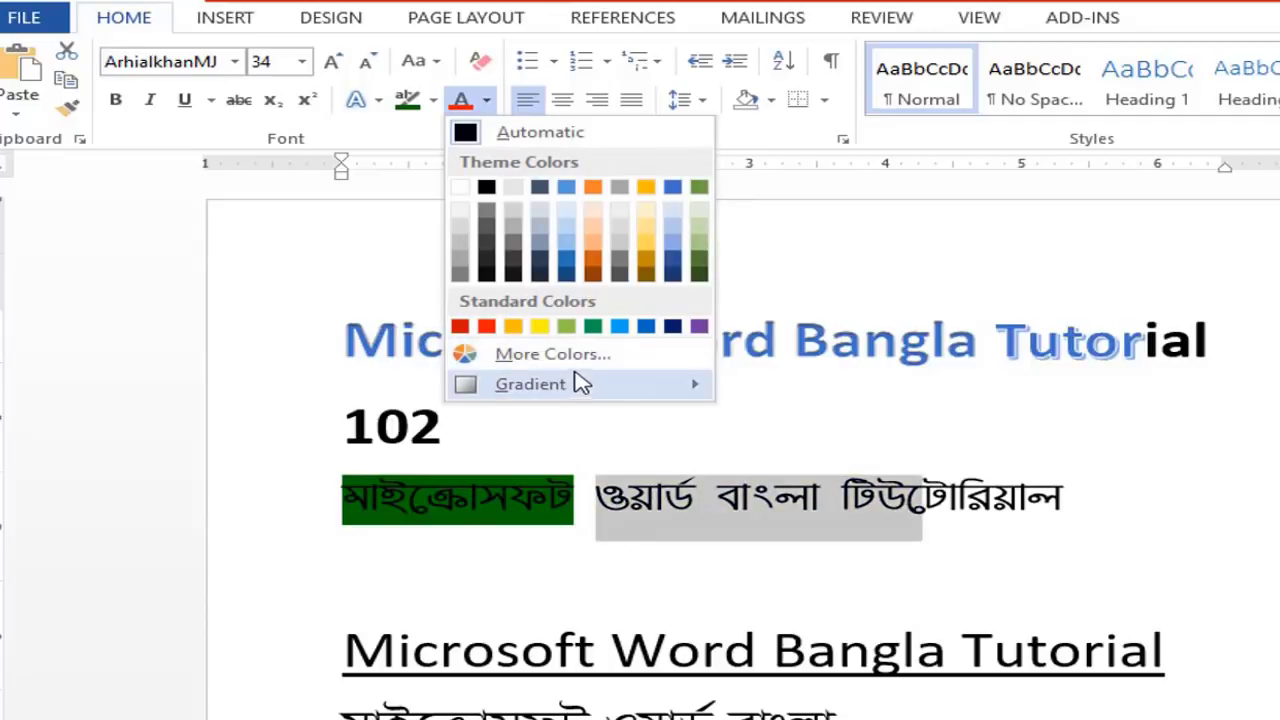
pyautogui.click(606, 358)
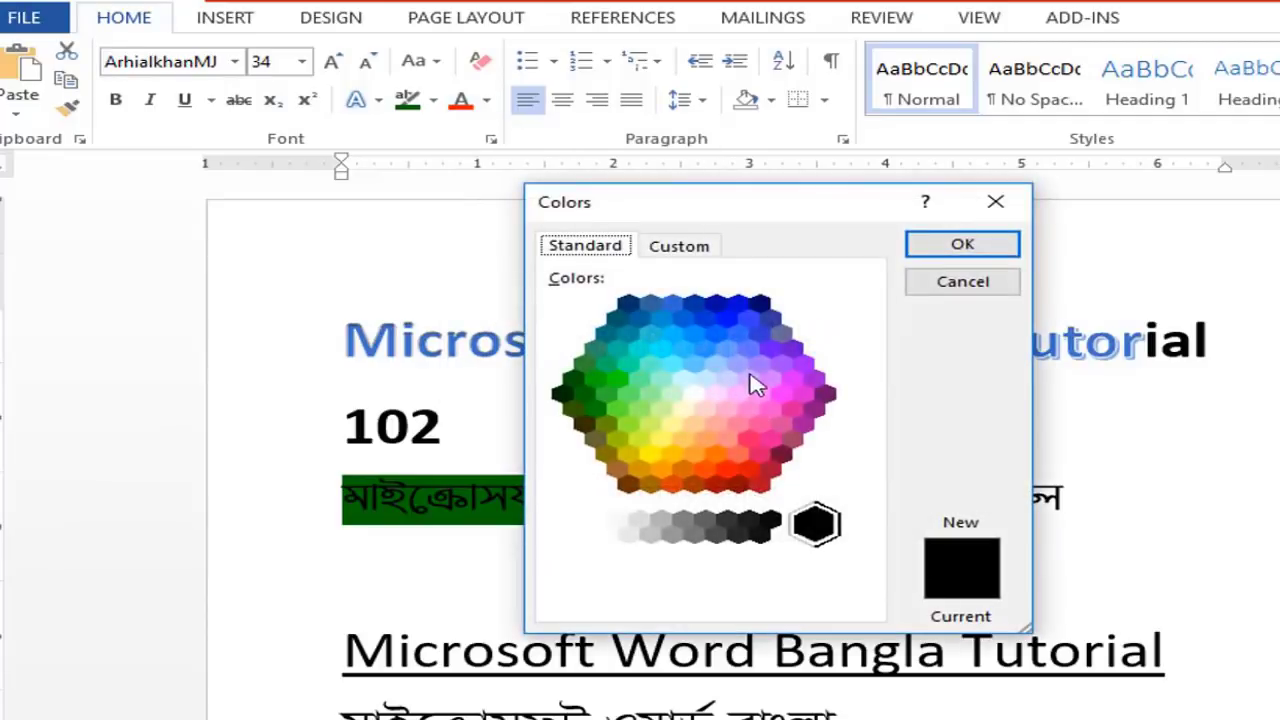
pyautogui.click(682, 250)
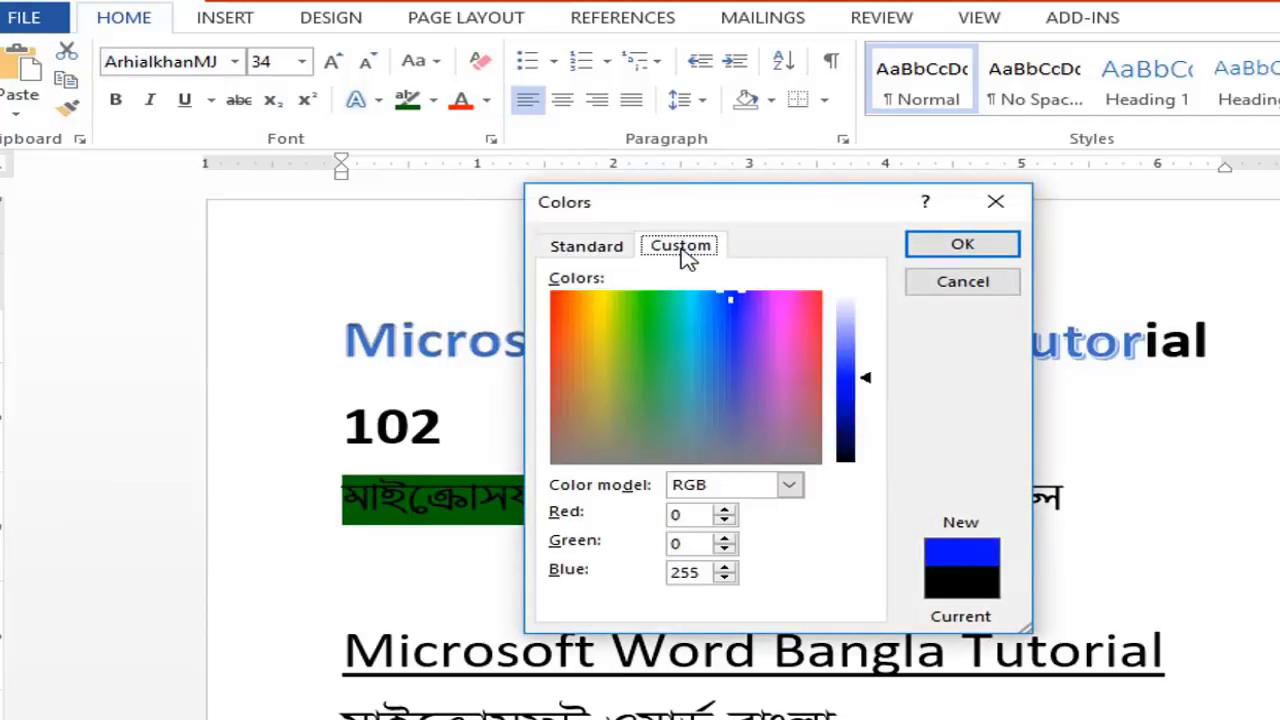
pyautogui.click(615, 252)
pyautogui.press('Escape')
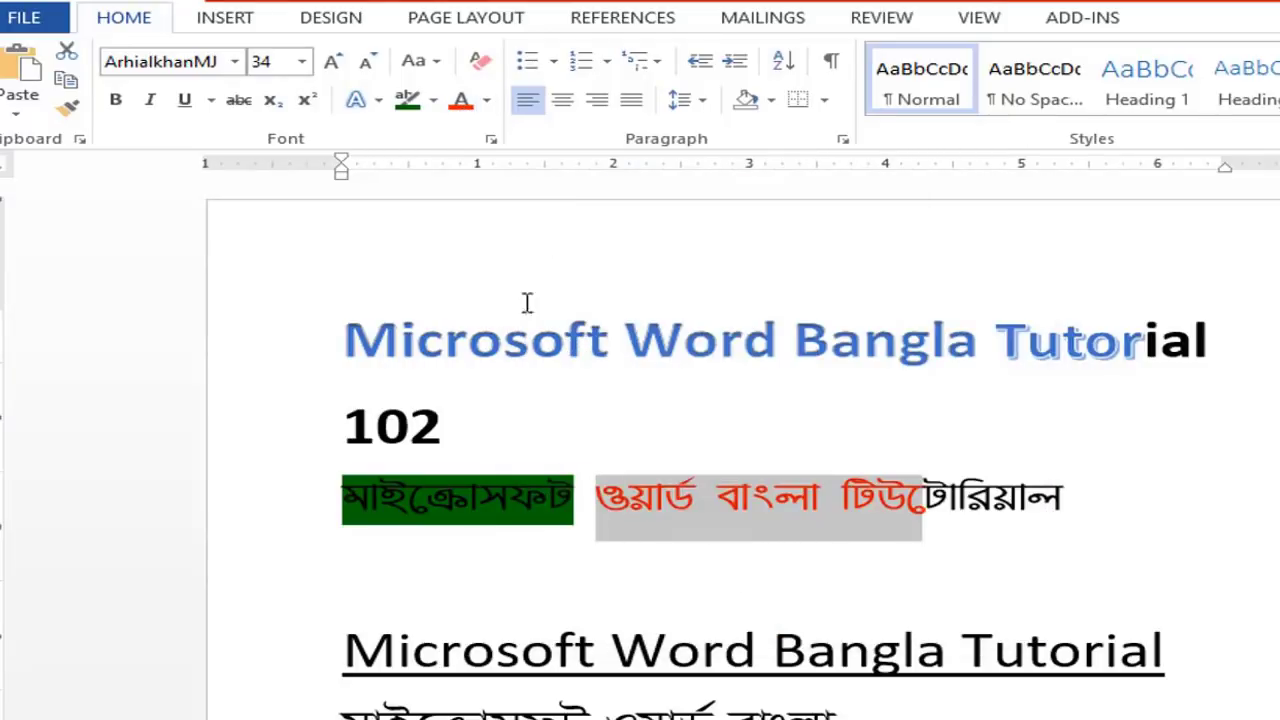
# Give the selected Bangla words a dark green font colour.
pyautogui.click(487, 102)
pyautogui.click(701, 264)
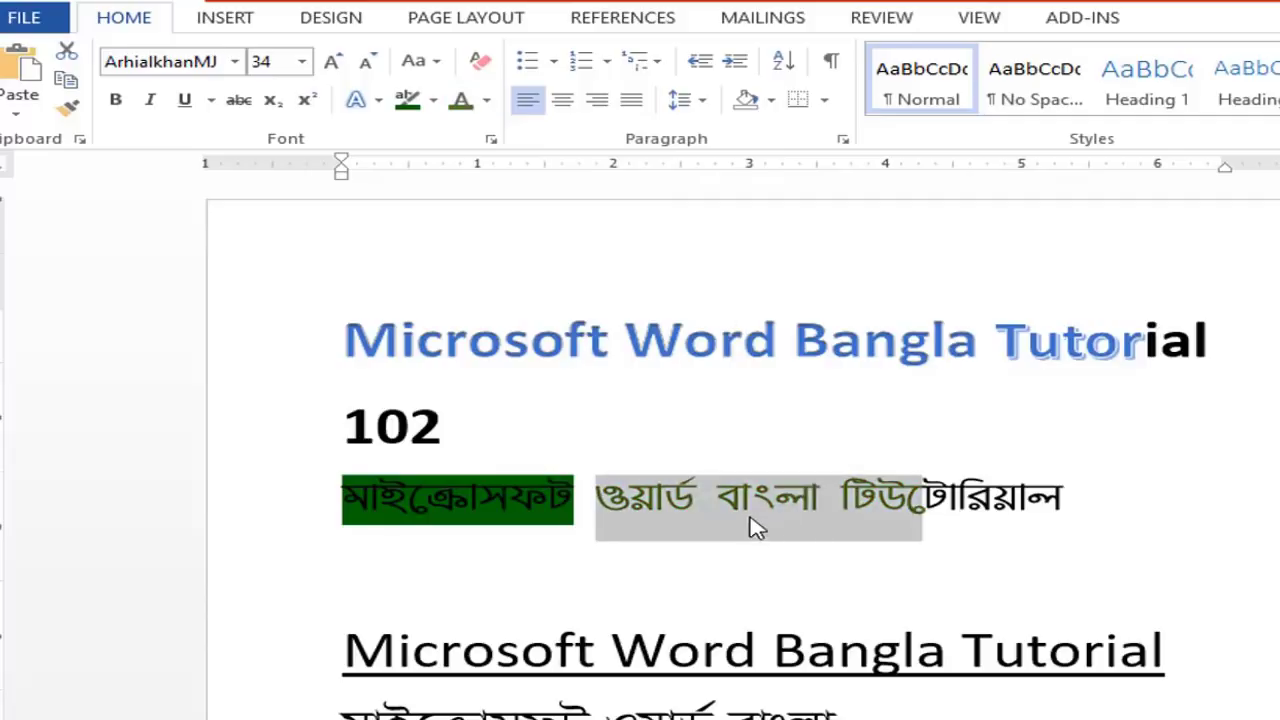
pyautogui.click(745, 508)
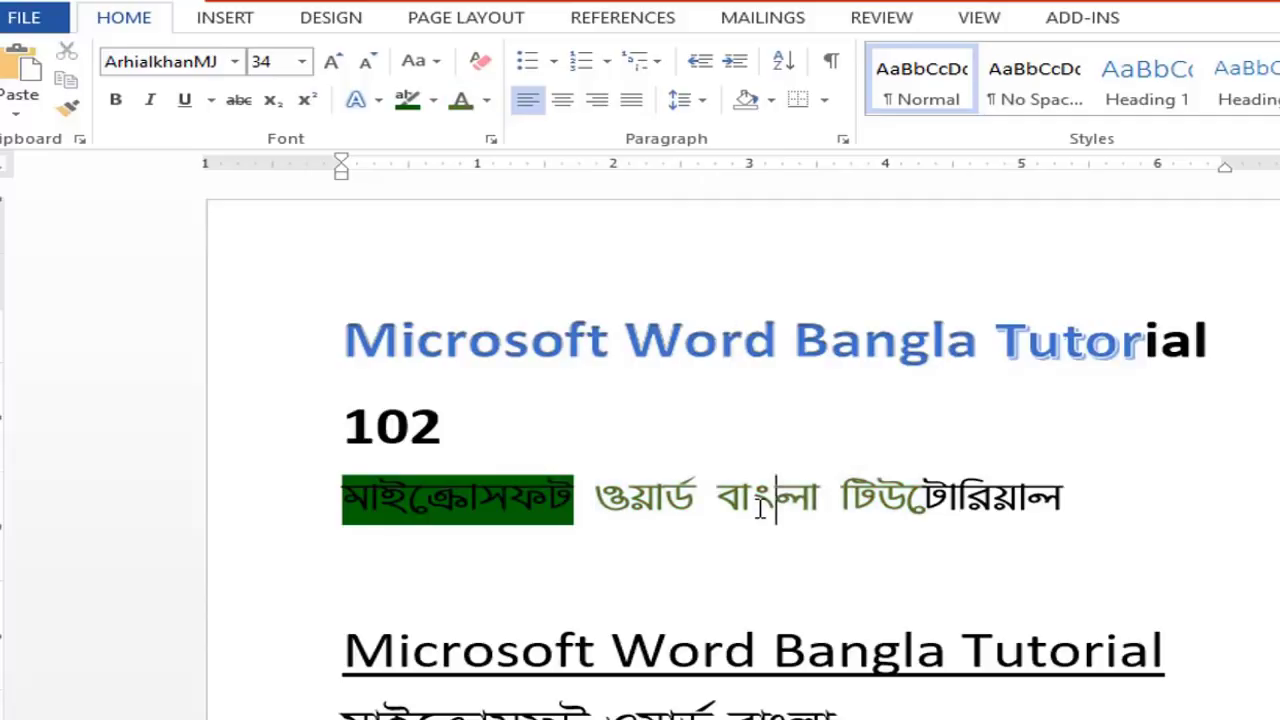